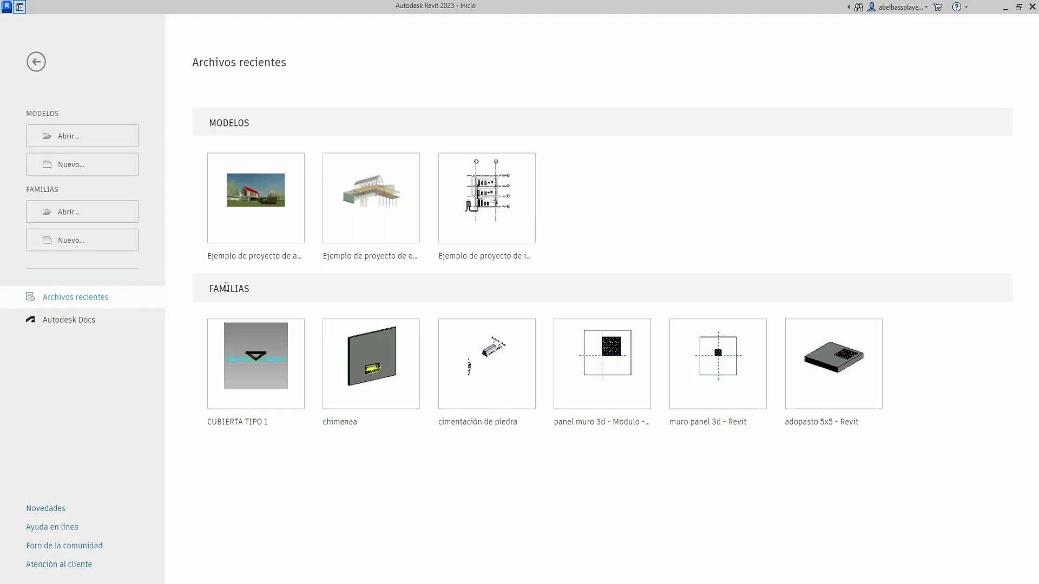
From the Home screen's Familias area, start a new family to bring up the template chooser.
click(100, 242)
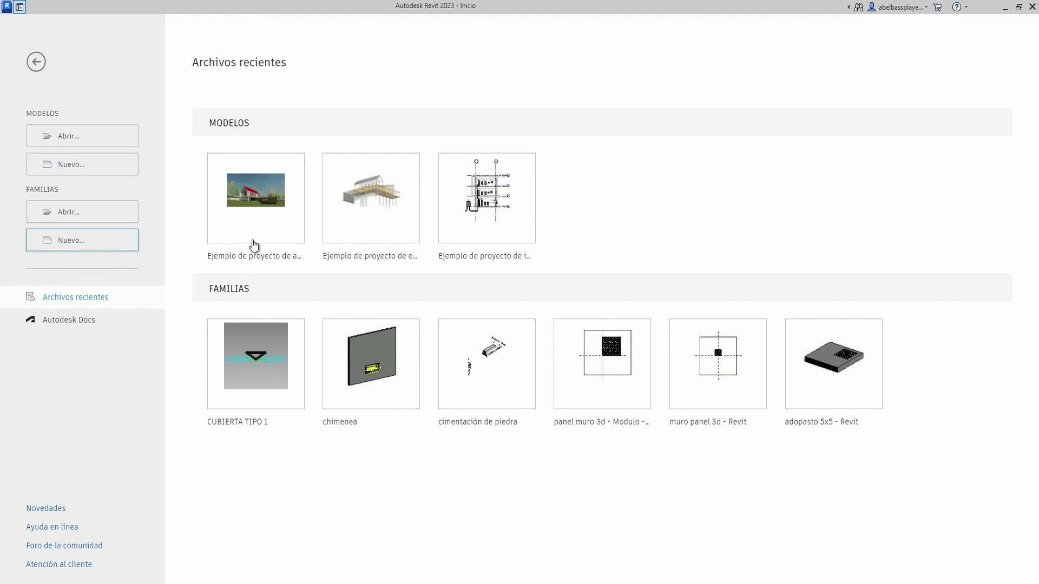
click(127, 246)
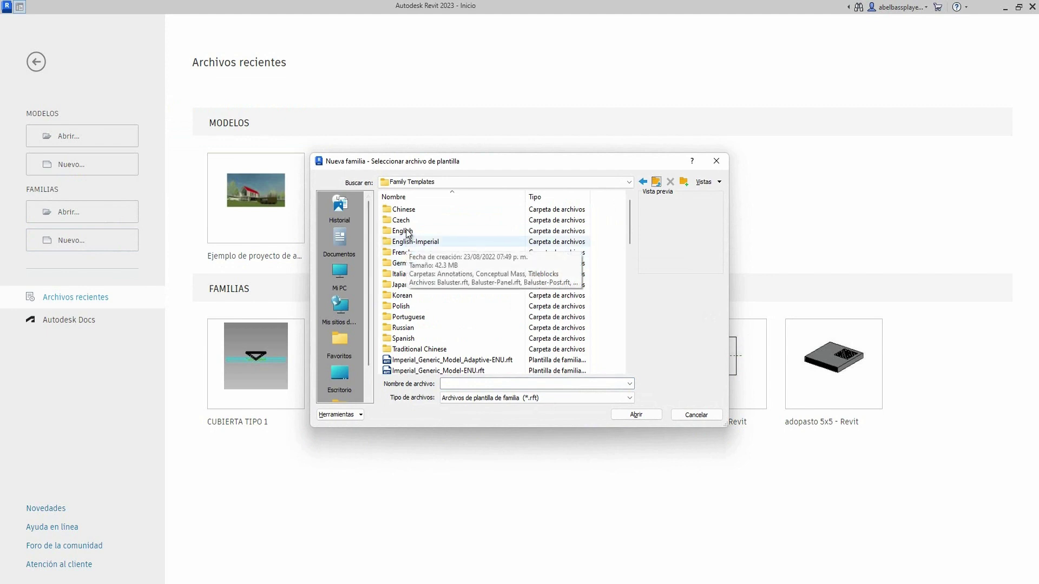
Create a new family from the English 'Metric Lighting Fixture ceiling based.rft' template.
double_click(407, 231)
scroll(417, 254, down, 2)
scroll(433, 287, down, 2)
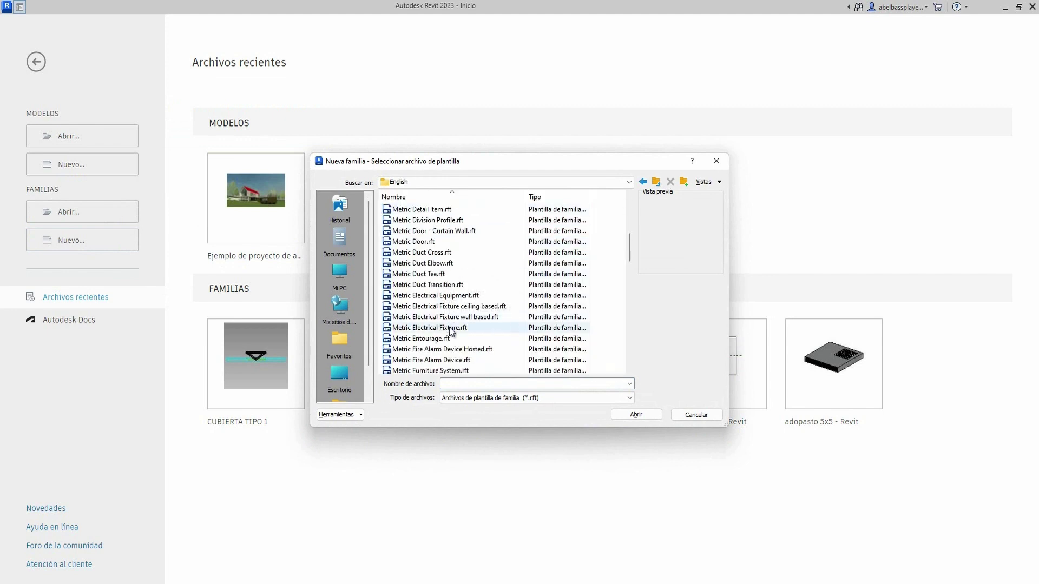
scroll(448, 325, down, 3)
scroll(450, 330, down, 3)
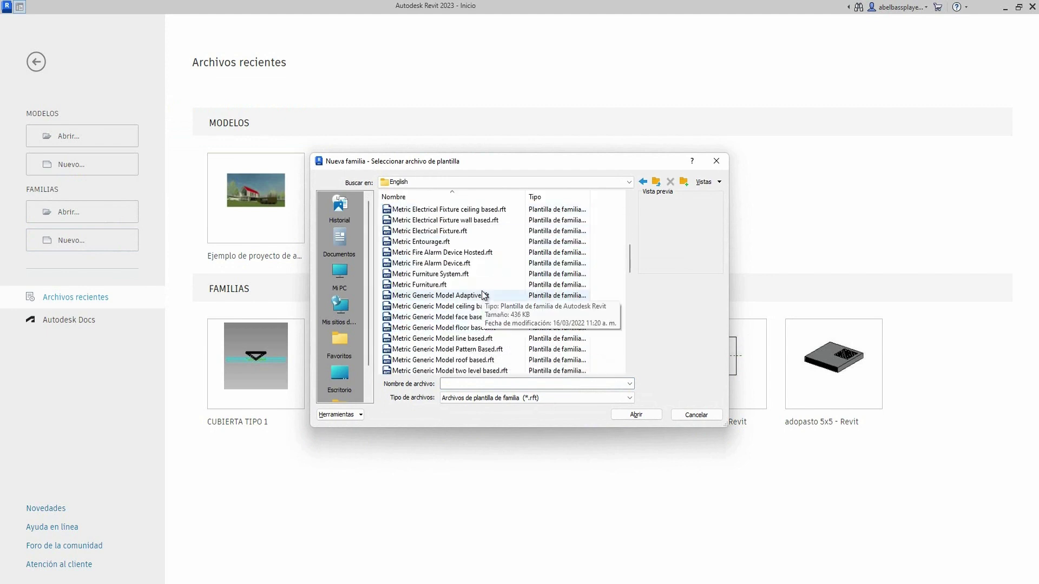
click(473, 339)
scroll(473, 335, down, 3)
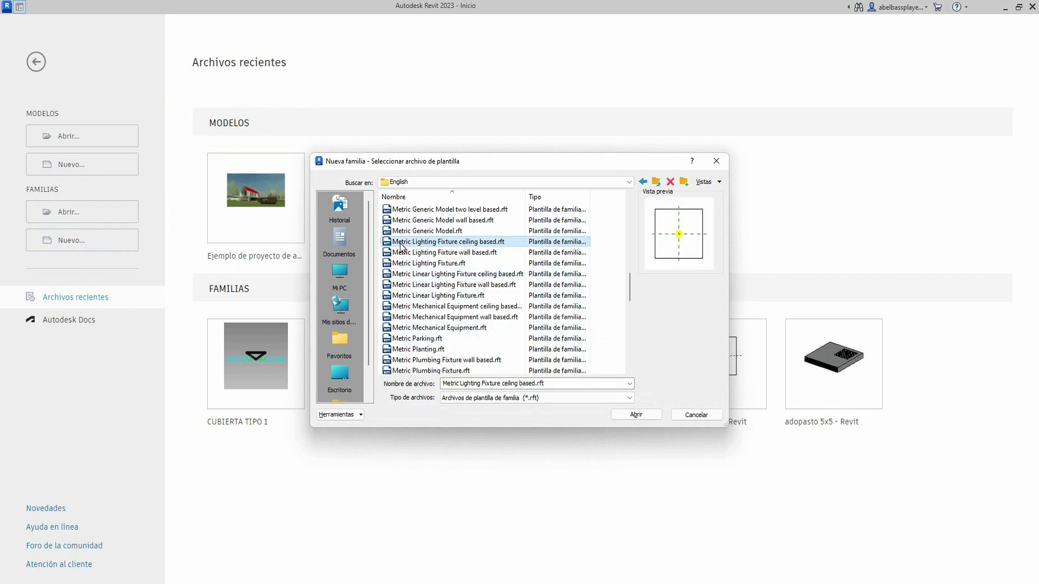
click(636, 414)
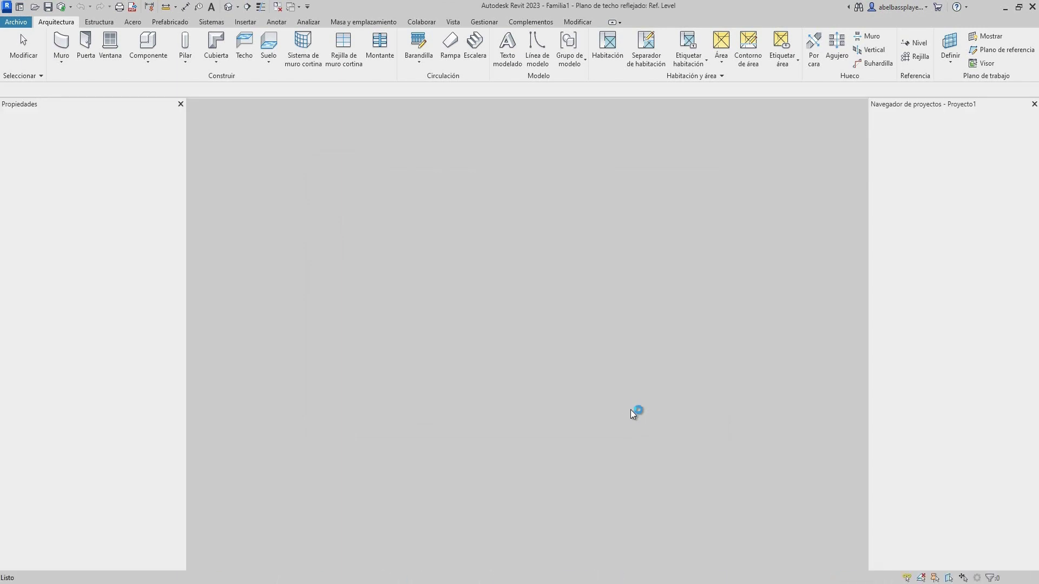
Give the light source a Photometric Web distribution, then open the Right elevation.
scroll(541, 348, up, 3)
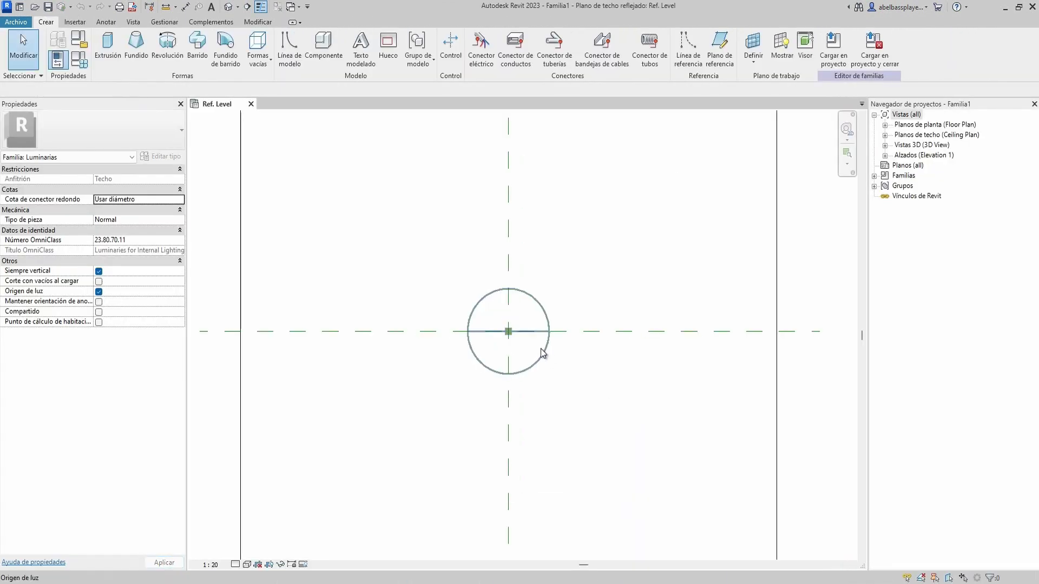
click(547, 338)
click(508, 291)
click(441, 49)
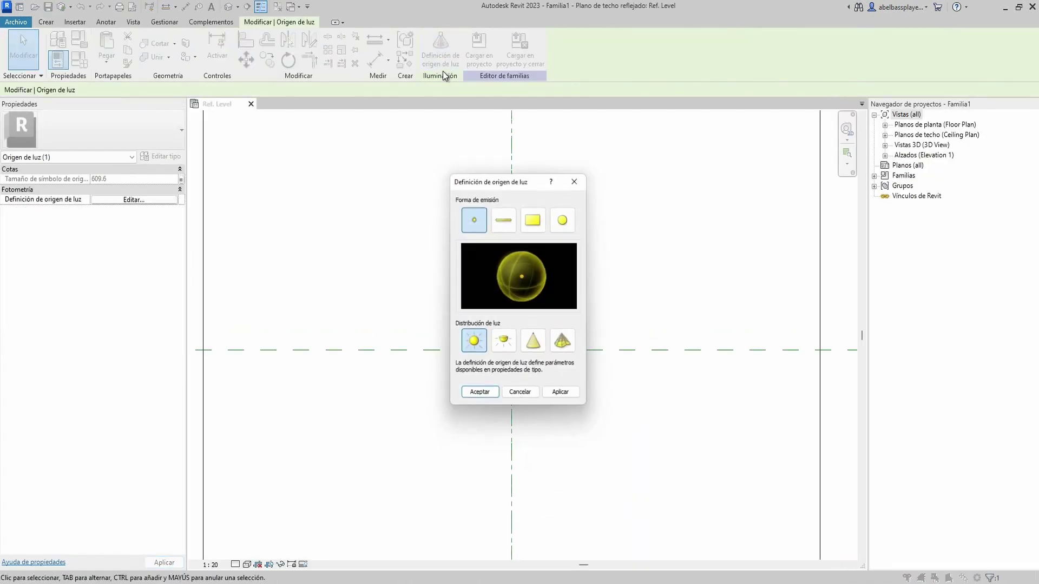
click(564, 347)
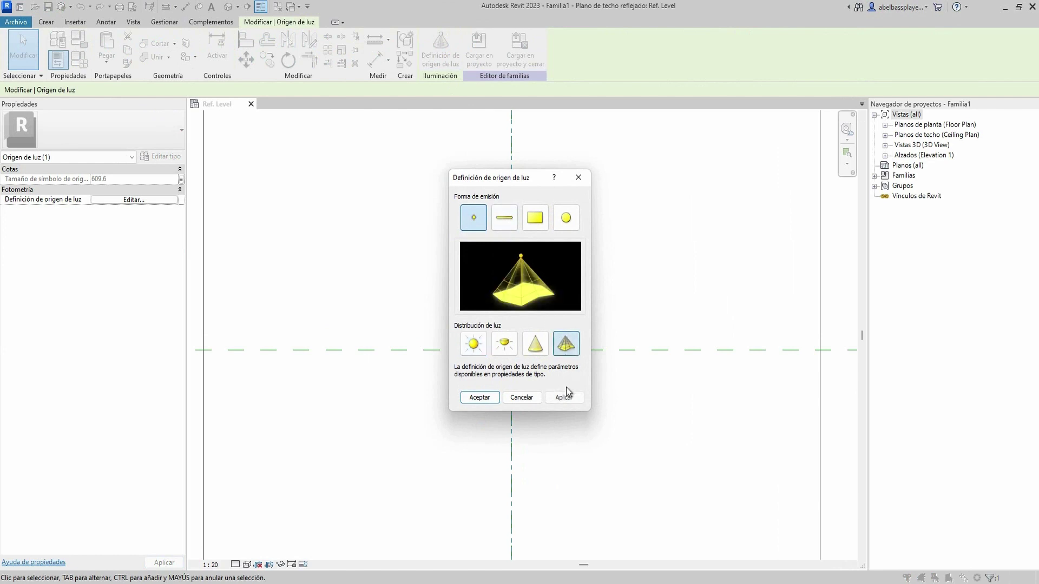
click(478, 398)
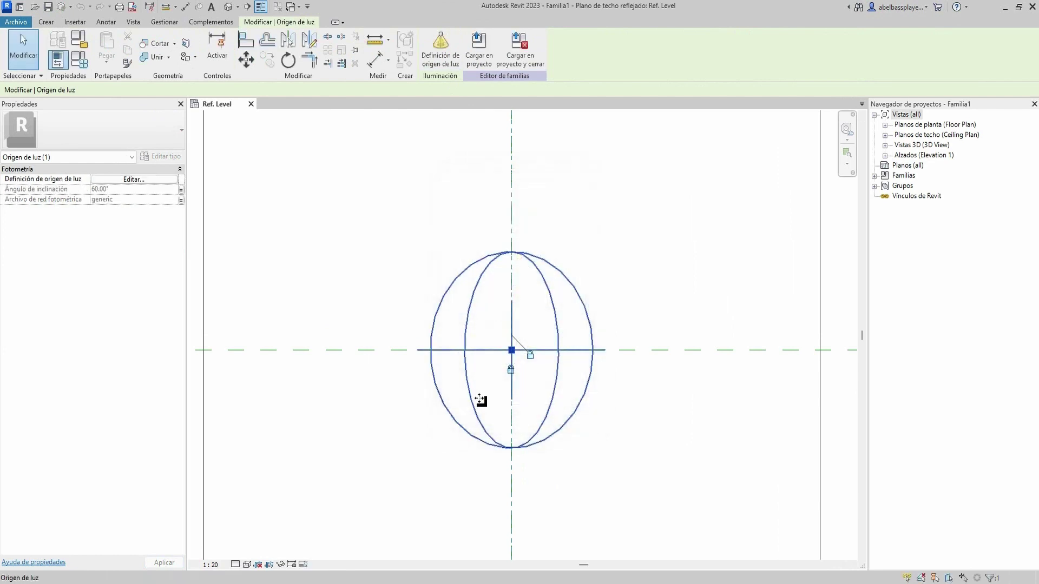
double_click(908, 157)
double_click(912, 196)
Switch from the Right elevation to the Front elevation view.
click(601, 349)
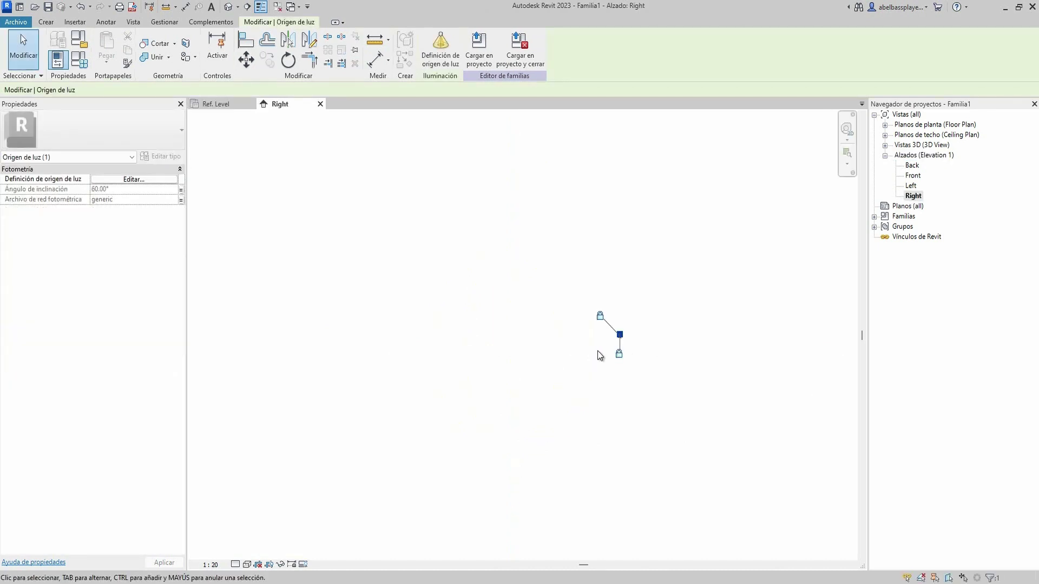
scroll(622, 338, up, 3)
scroll(633, 344, up, 3)
key(Escape)
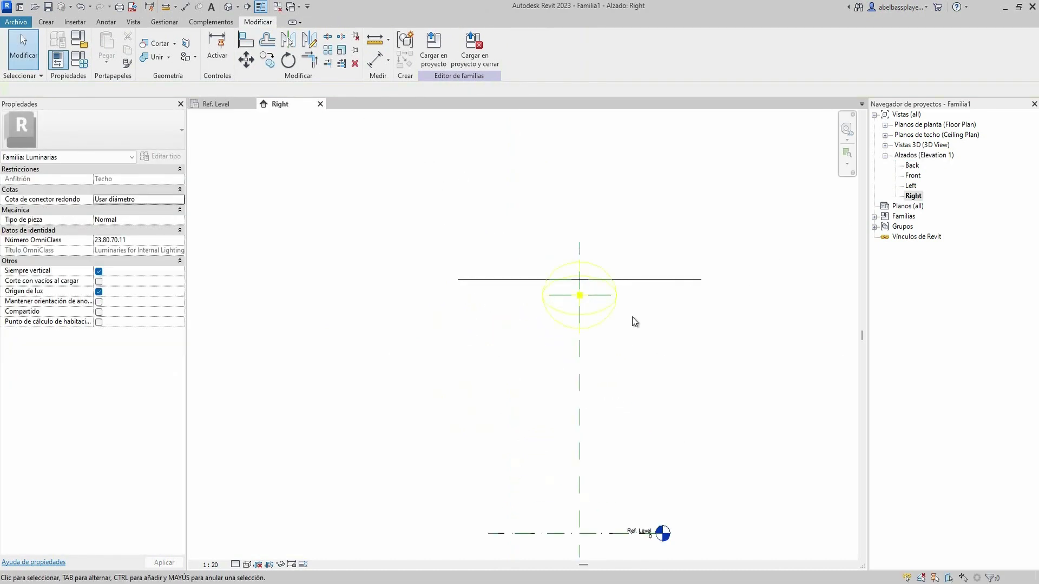
scroll(607, 311, up, 5)
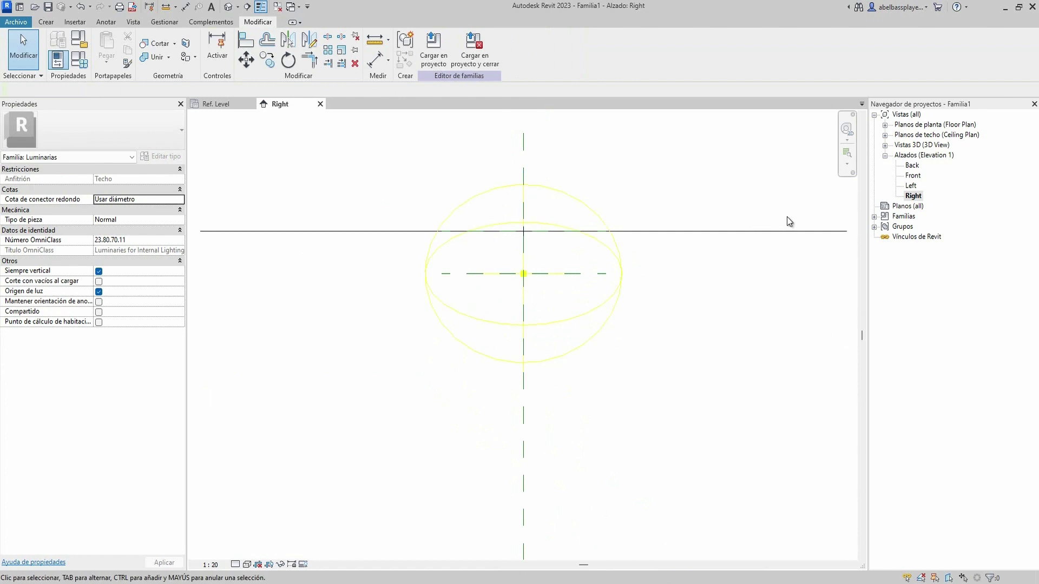
double_click(912, 176)
scroll(546, 243, up, 2)
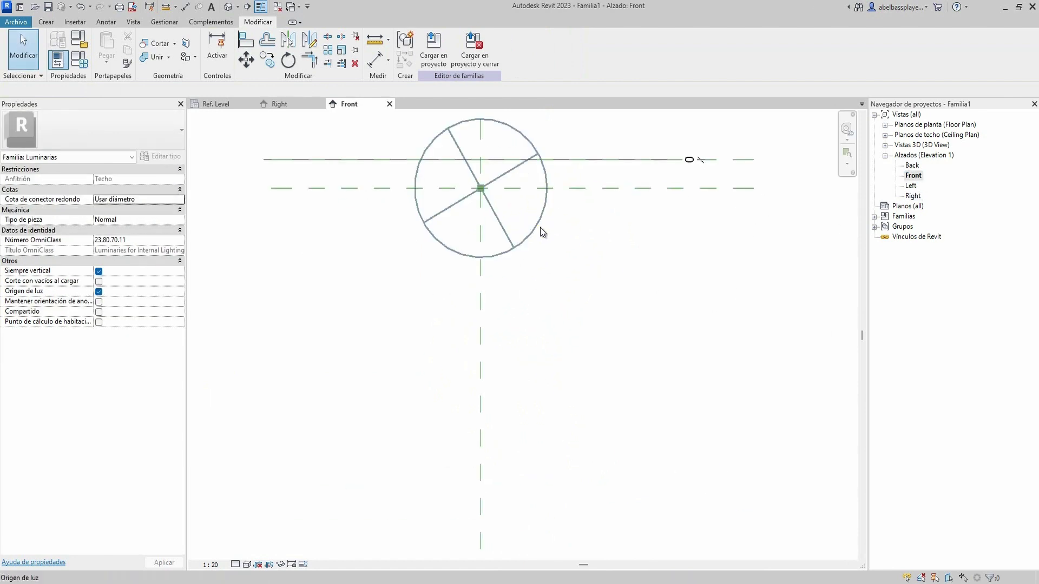
Set the light source's Ángulo de inclinación to 90° in Family Types.
click(539, 227)
middle_drag(540, 227, 600, 264)
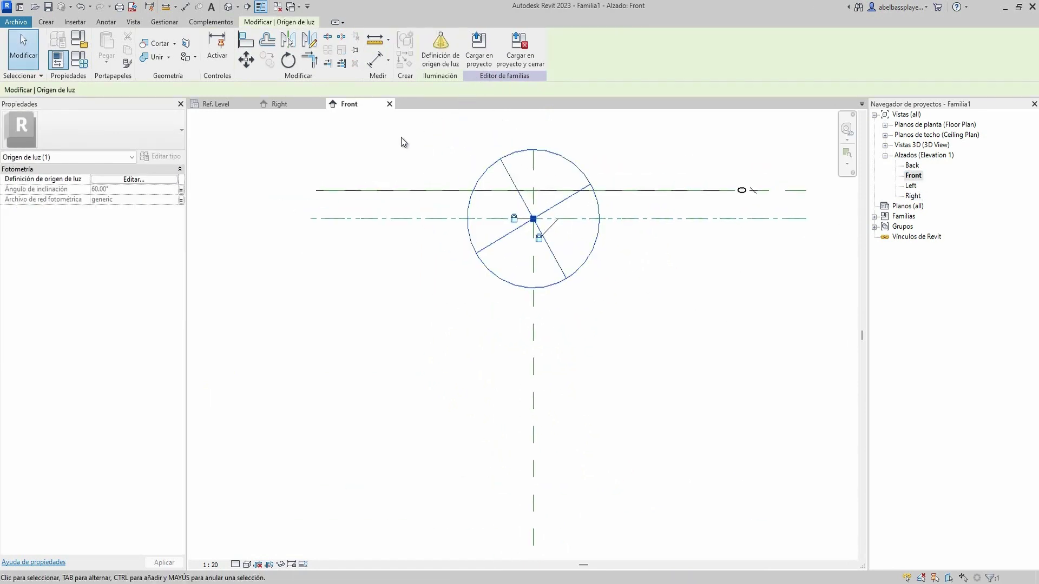
click(80, 61)
text(90)
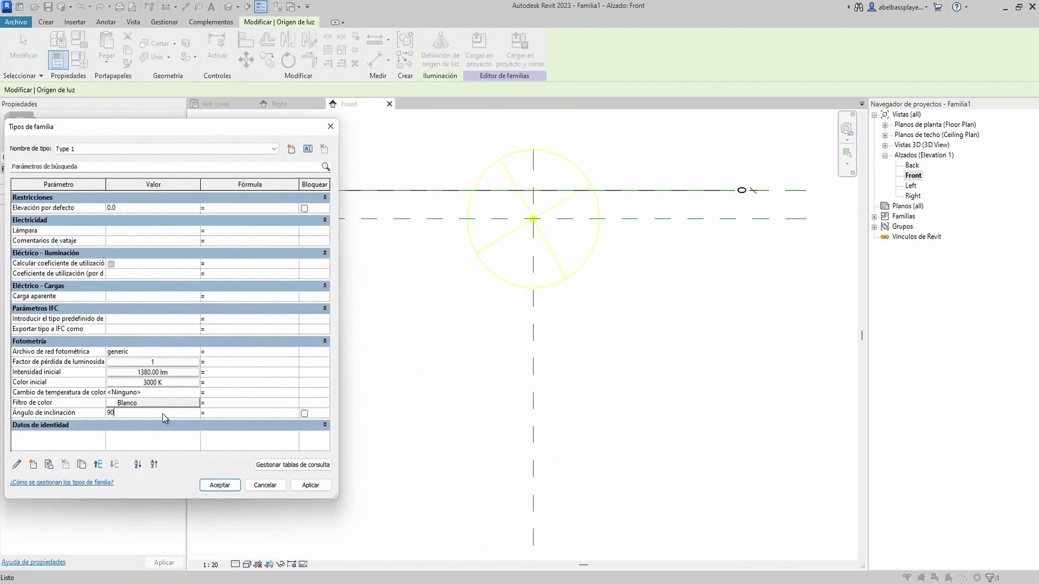
key(Tab)
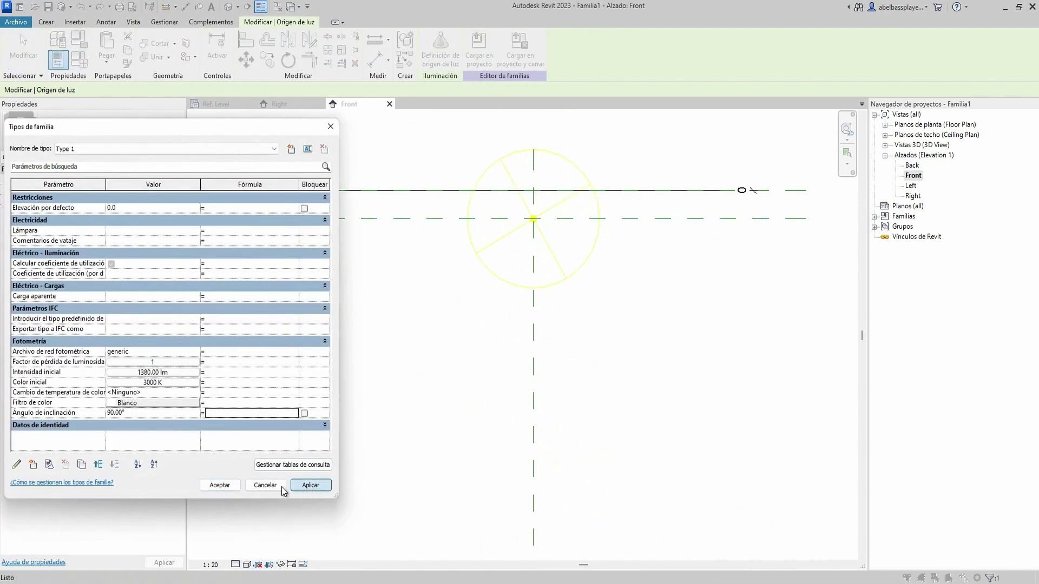
click(220, 486)
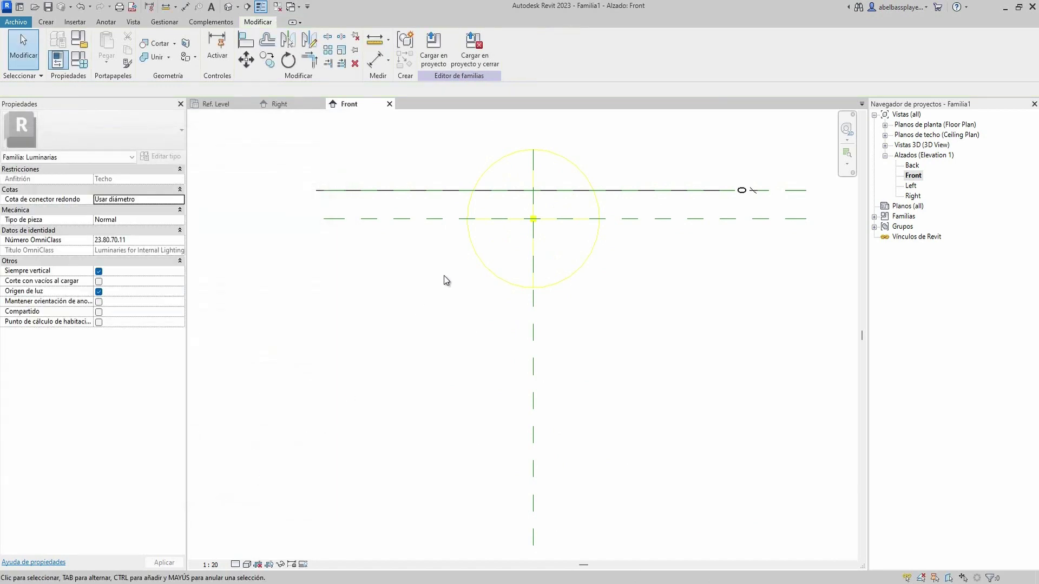
scroll(436, 242, up, 2)
Set the Light Source Elevation plane's temporary dimension to 100.
middle_drag(436, 242, 479, 296)
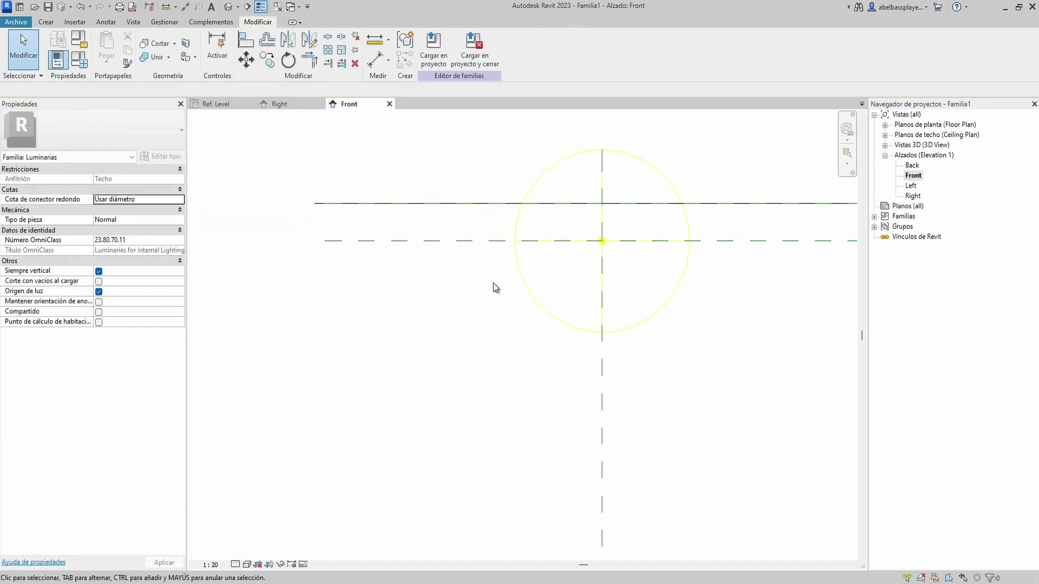
scroll(745, 450, down, 1)
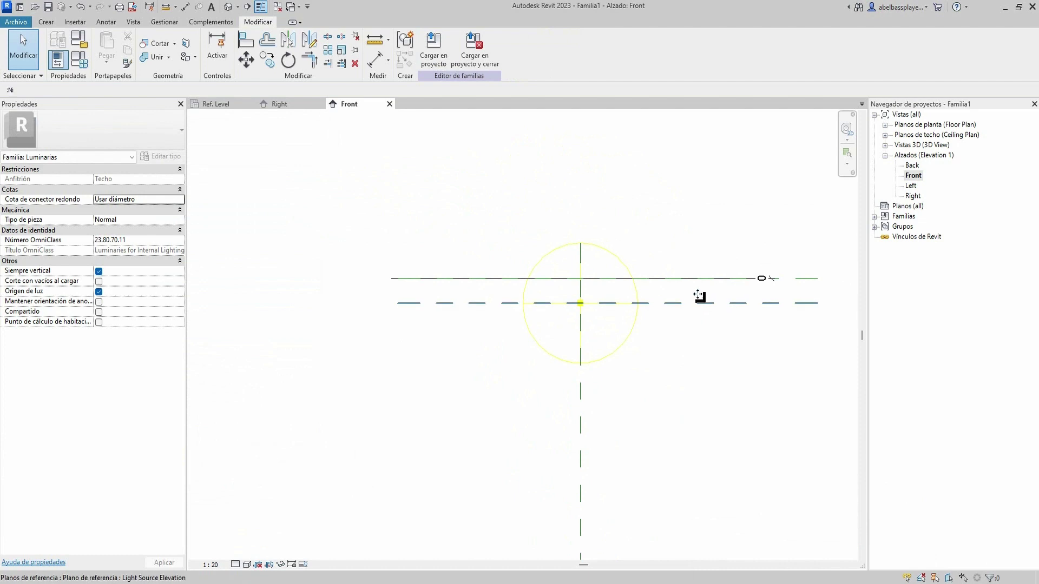
click(702, 297)
scroll(714, 290, up, 1)
text(00)
key(Return)
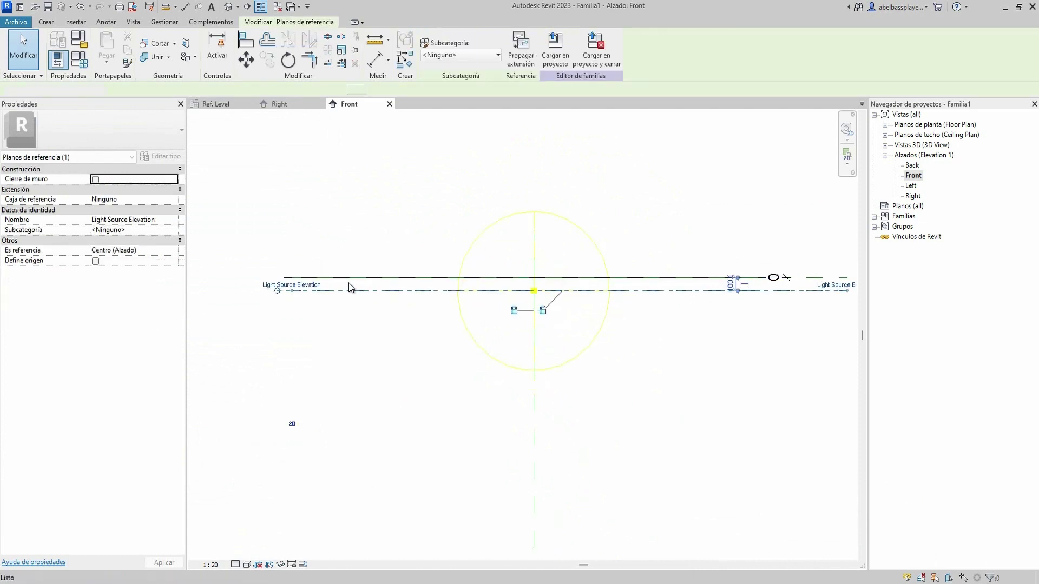
Draw a new horizontal reference plane with the RP tool.
key(r)
key(p)
scroll(324, 285, up, 2)
scroll(274, 297, up, 2)
scroll(265, 293, down, 3)
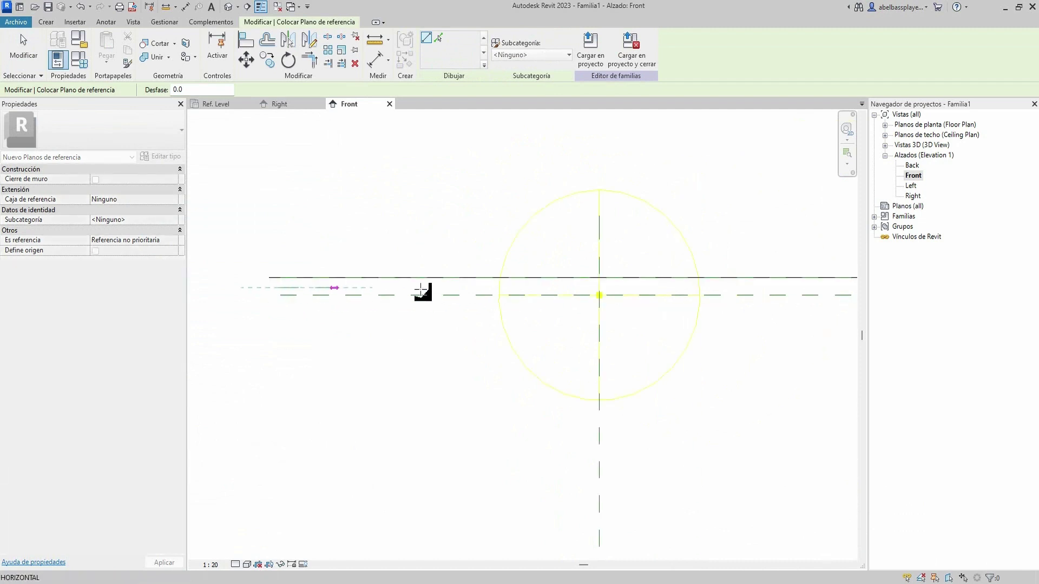
scroll(487, 286, down, 1)
scroll(547, 283, down, 2)
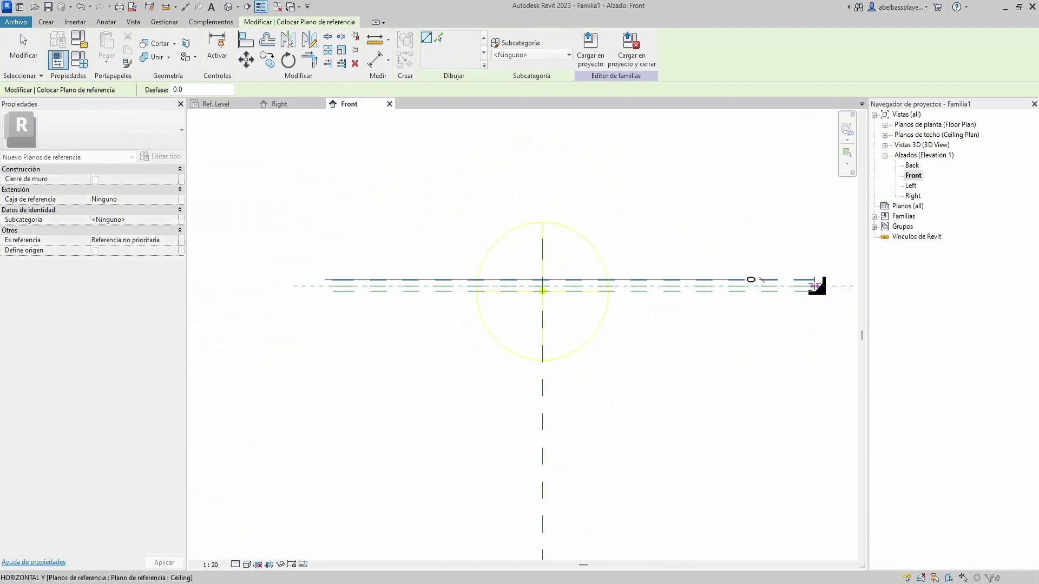
click(817, 285)
scroll(657, 290, up, 2)
key(Escape)
key(Escape)
Set the new reference plane's distance to 100.
click(643, 299)
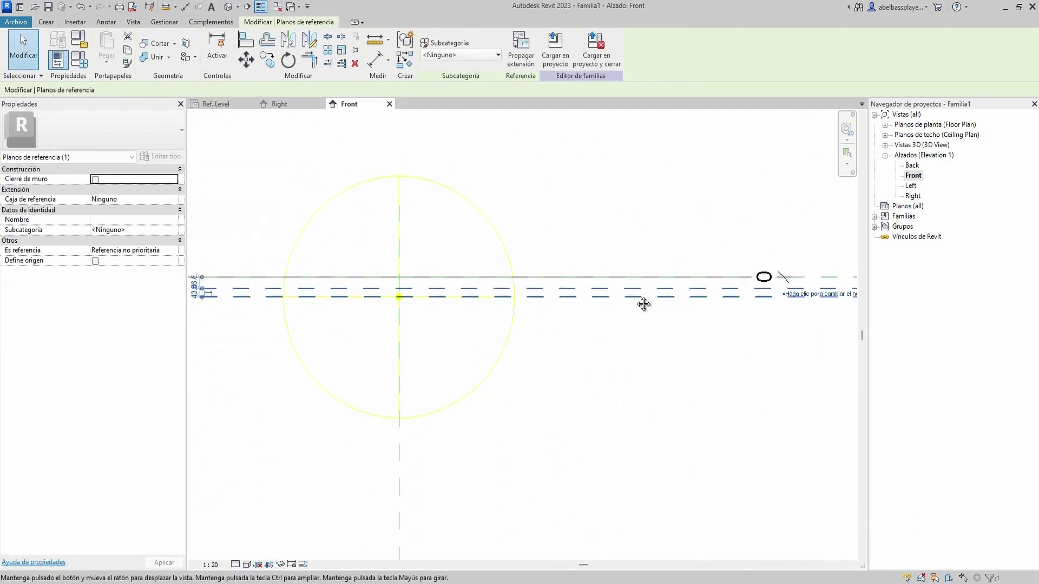
middle_drag(333, 281, 572, 280)
scroll(433, 287, up, 3)
scroll(465, 298, up, 3)
click(468, 296)
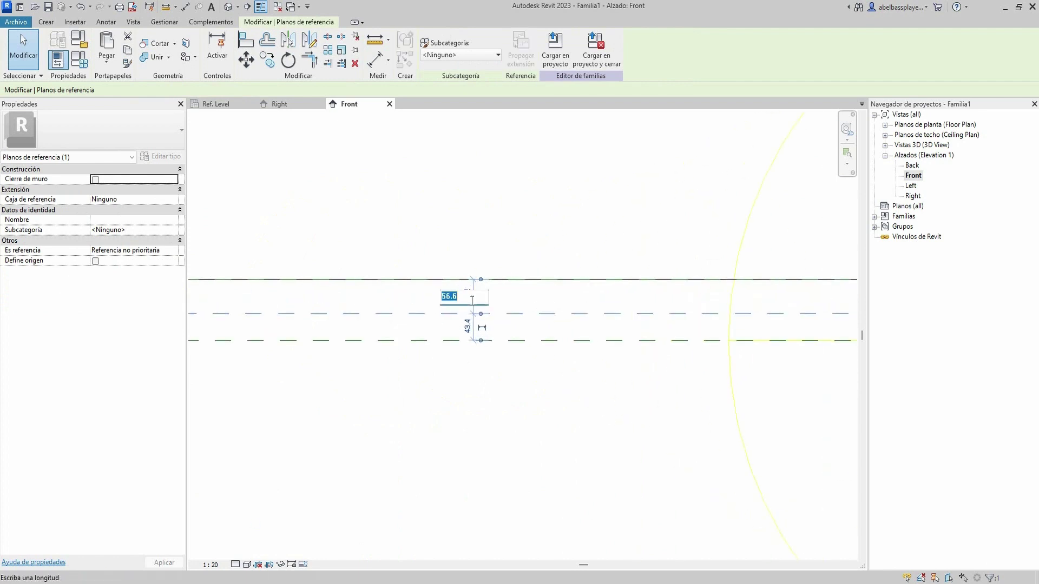
key(Return)
scroll(504, 309, down, 1)
scroll(504, 309, down, 3)
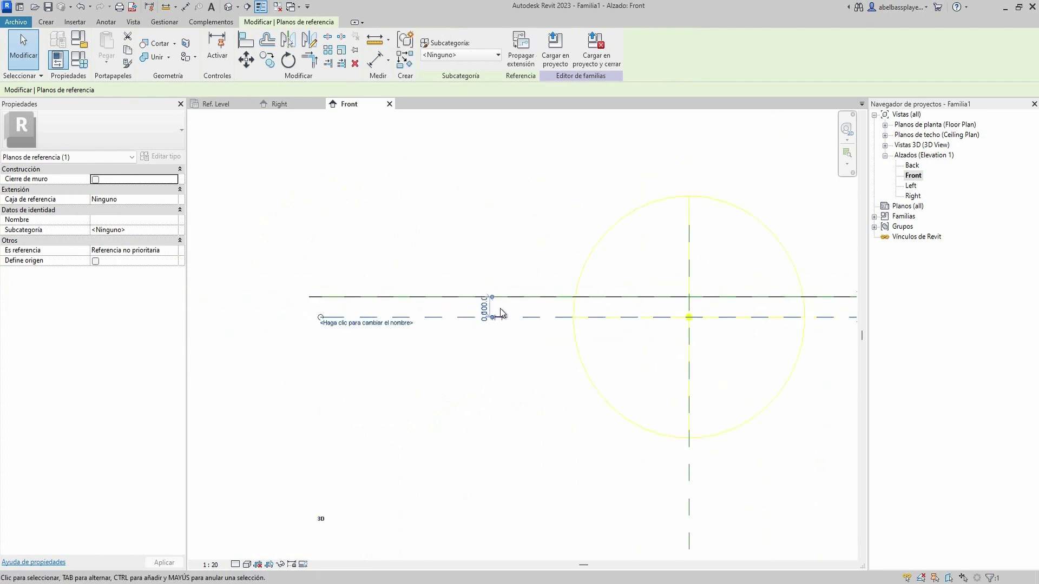
scroll(514, 329, up, 3)
scroll(546, 301, down, 2)
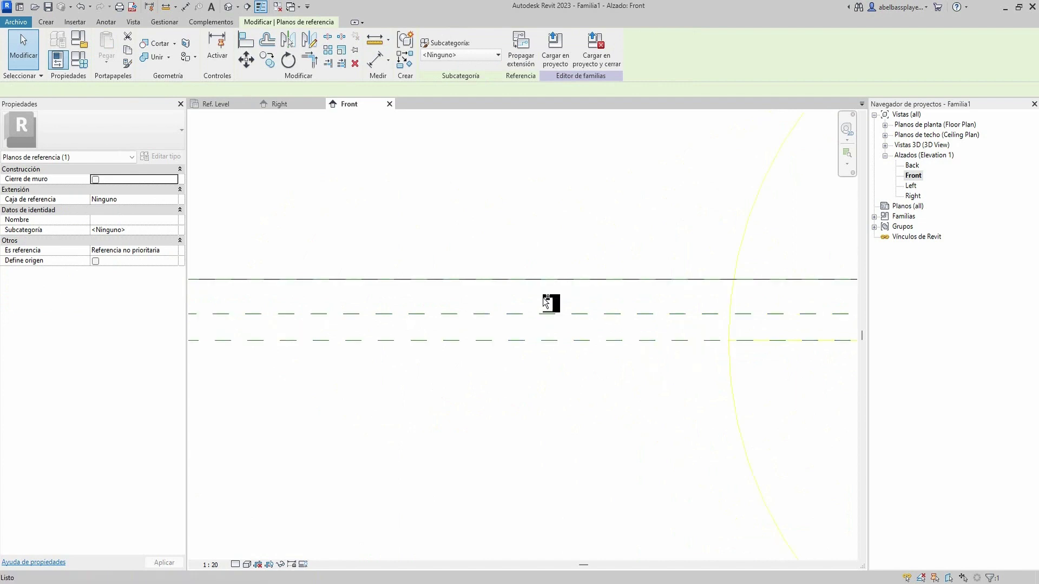
key(Escape)
Reframe the Front view around both reference planes and the light circle.
click(532, 338)
middle_drag(482, 336, 545, 316)
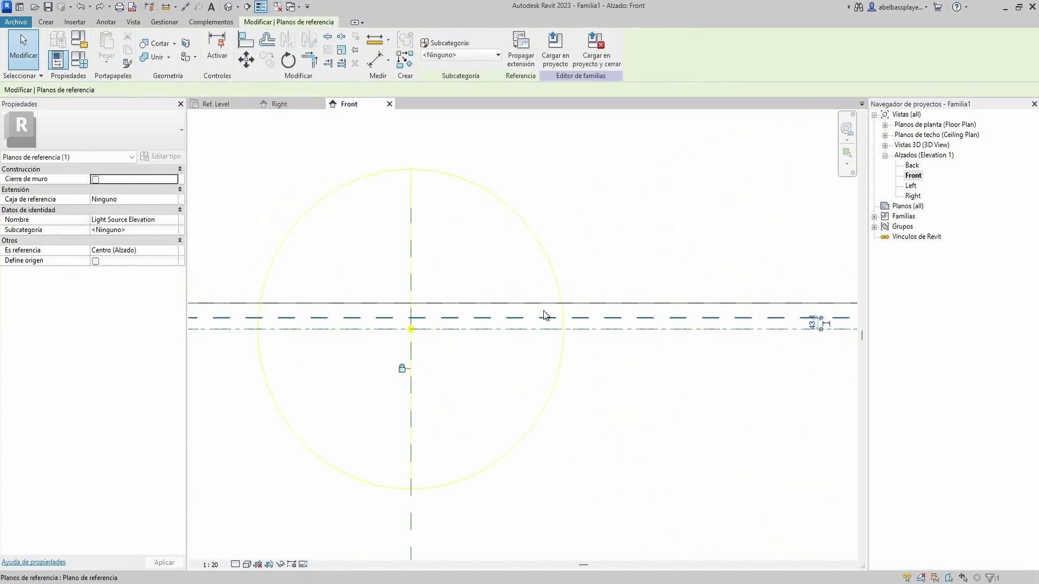
scroll(544, 316, up, 3)
scroll(719, 323, down, 2)
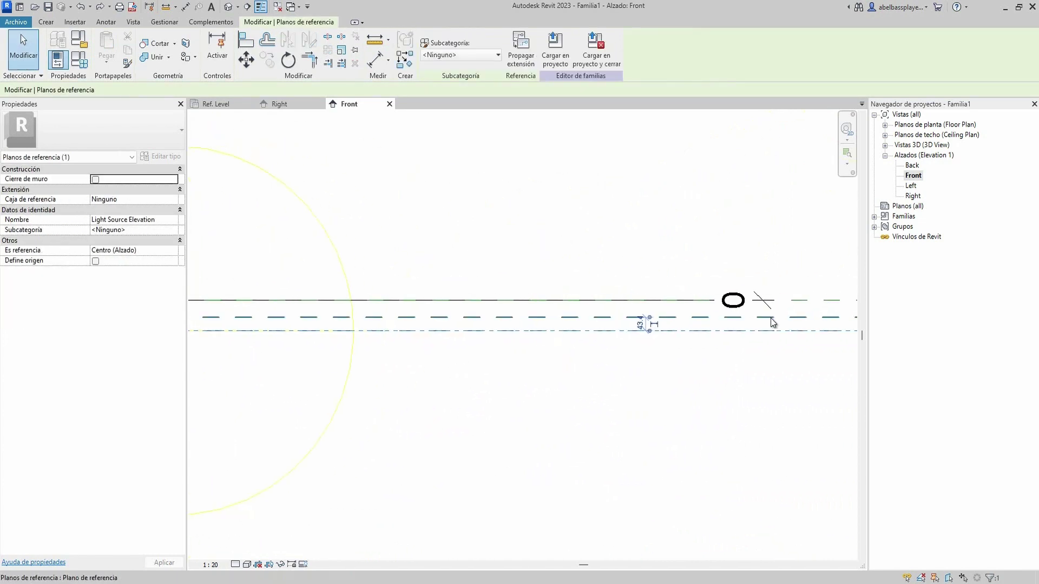
middle_drag(772, 325, 719, 357)
click(678, 389)
scroll(664, 371, down, 3)
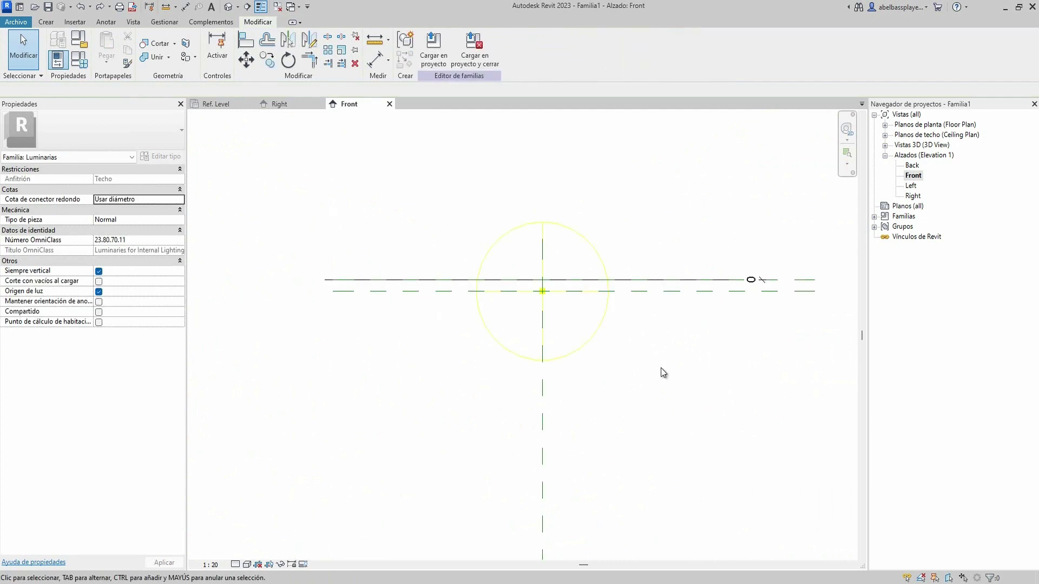
scroll(664, 371, up, 1)
Move the Light Source Elevation plane to 110 below the ceiling line.
click(701, 291)
scroll(730, 290, up, 2)
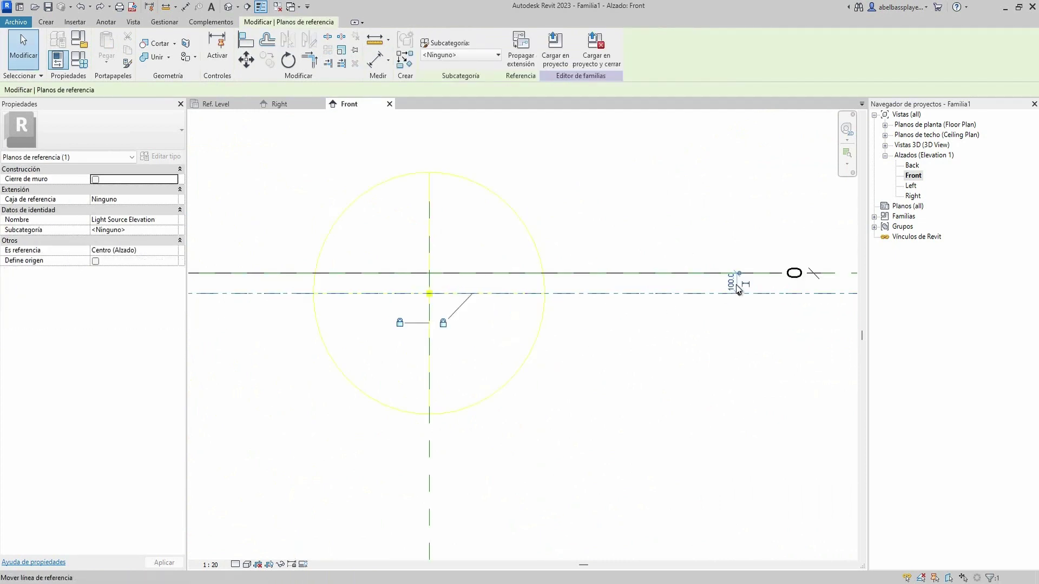
click(731, 282)
text(110)
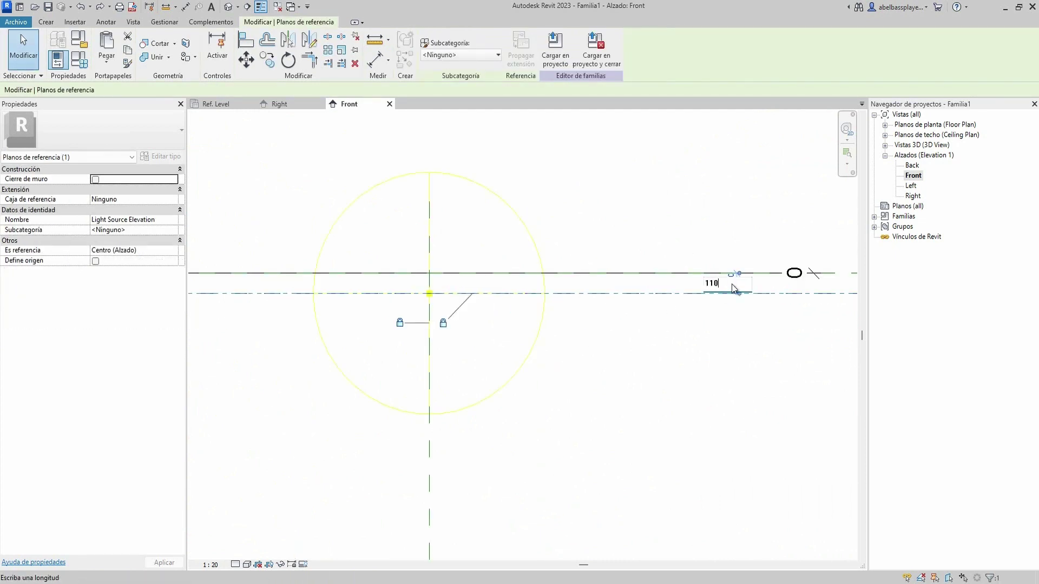
key(Return)
scroll(642, 342, down, 2)
key(Escape)
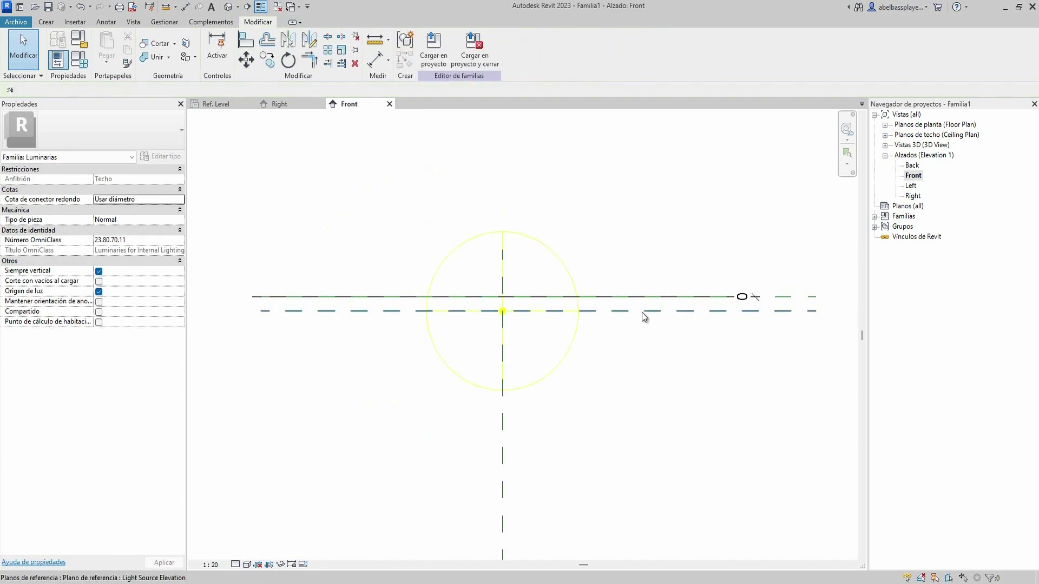
click(642, 312)
Draw a reference plane across the Front view near the ceiling line.
key(r)
key(p)
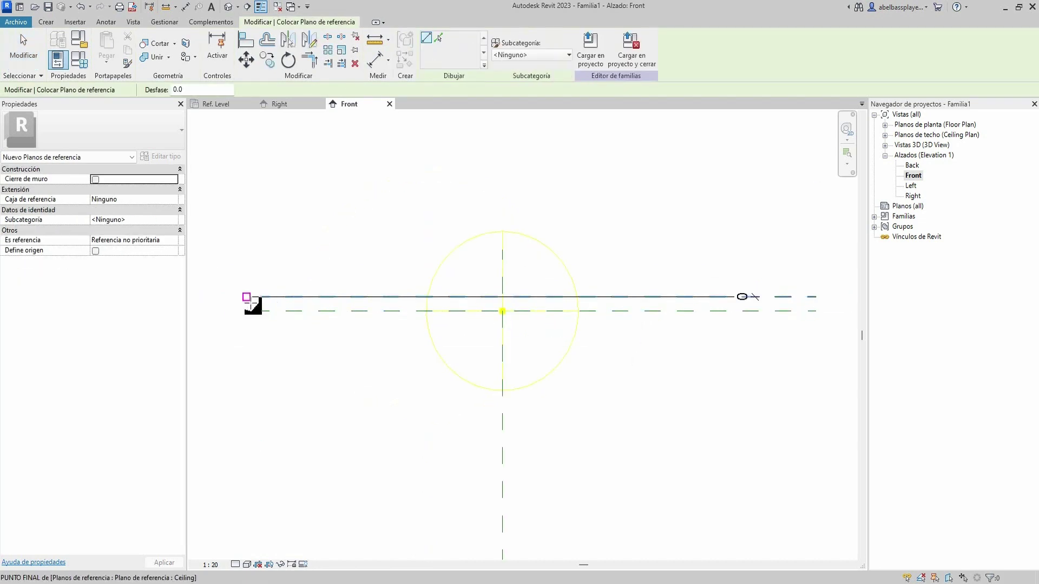
click(246, 300)
click(814, 302)
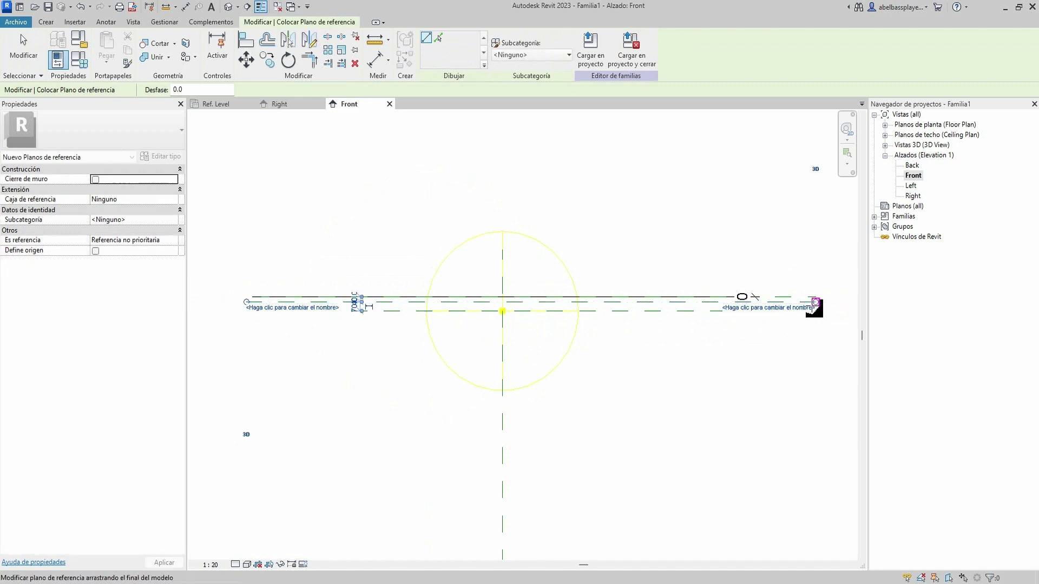
key(Escape)
key(Escape)
click(656, 297)
Position the new plane 10 above the light source plane.
middle_drag(612, 314, 414, 340)
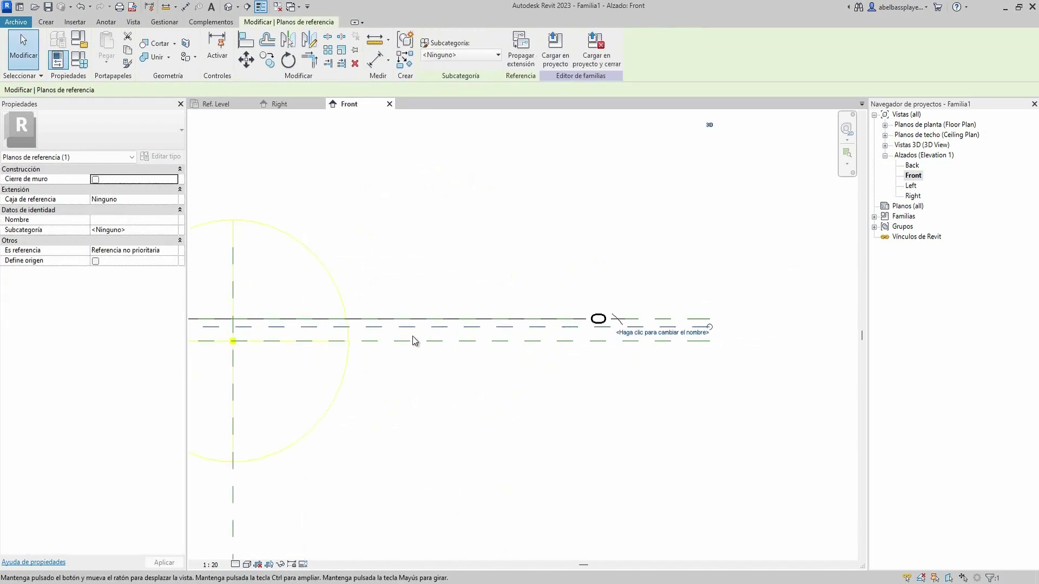
middle_drag(599, 339, 457, 309)
scroll(482, 319, up, 2)
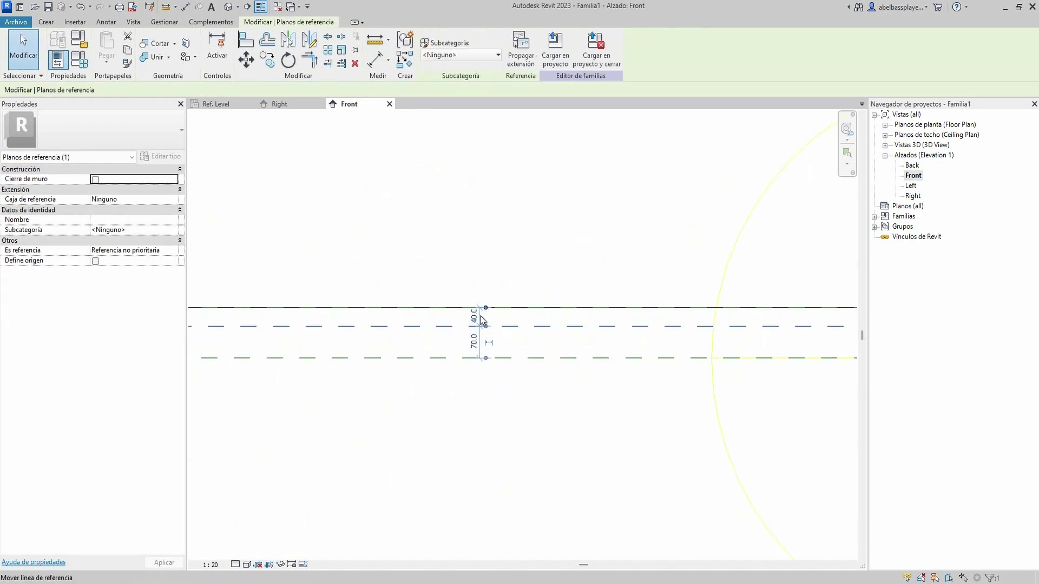
click(479, 318)
key(Return)
scroll(541, 335, down, 2)
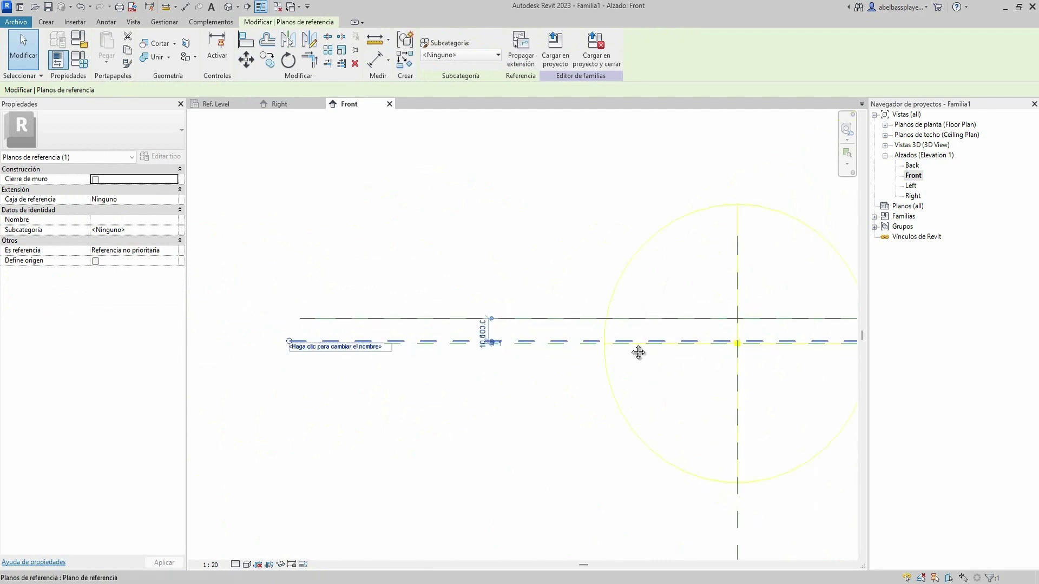
Name the new reference plane '1' and switch to the Ref. Level ceiling plan.
middle_drag(638, 352, 385, 324)
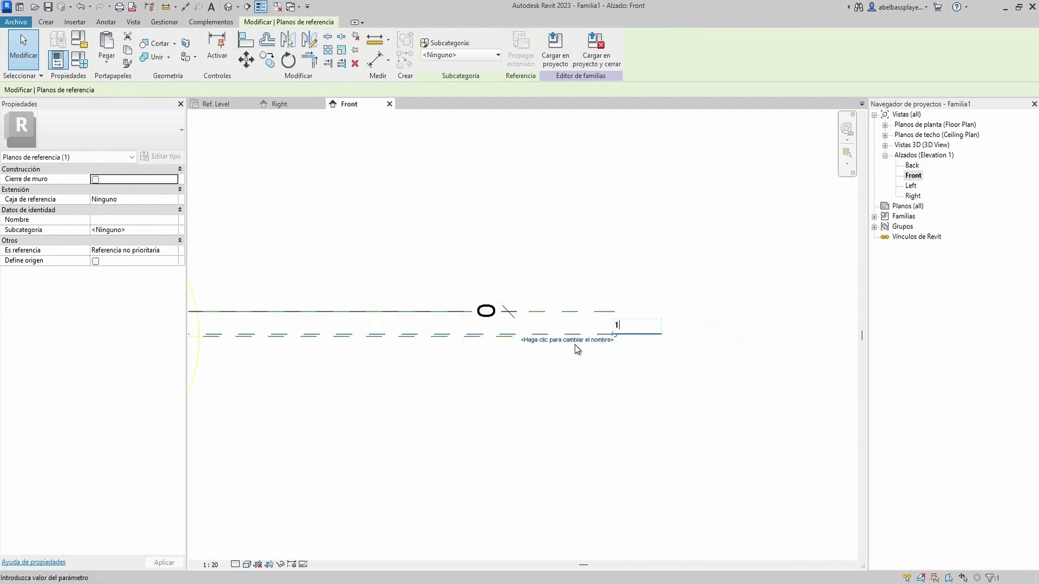
click(576, 396)
mouse_move(576, 398)
middle_down()
mouse_move(682, 411)
mouse_move(810, 397)
mouse_move(737, 408)
middle_up()
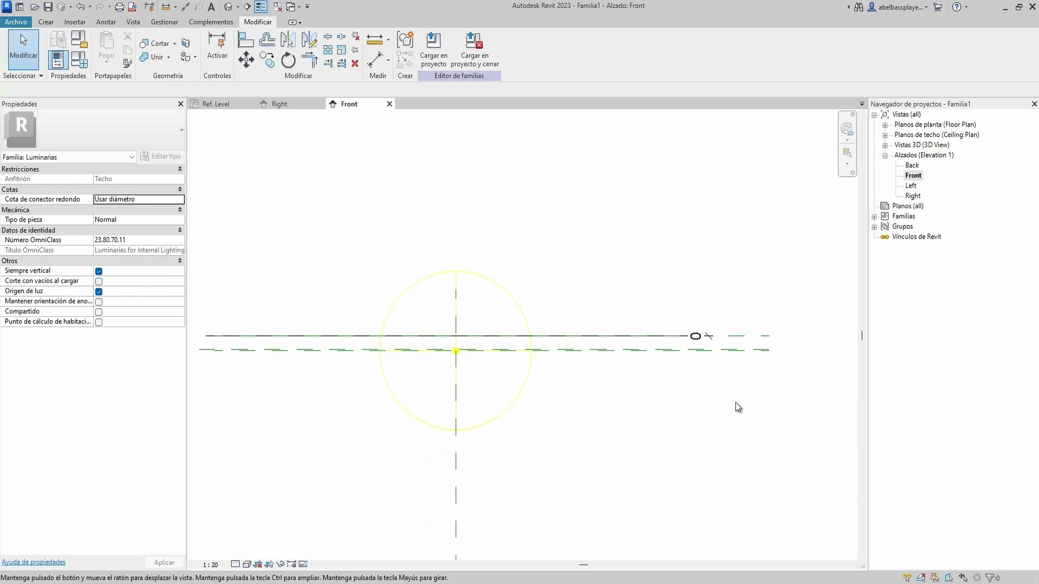
click(215, 103)
Start an extrusion and sketch a 300-radius circle centred on the light source.
click(46, 22)
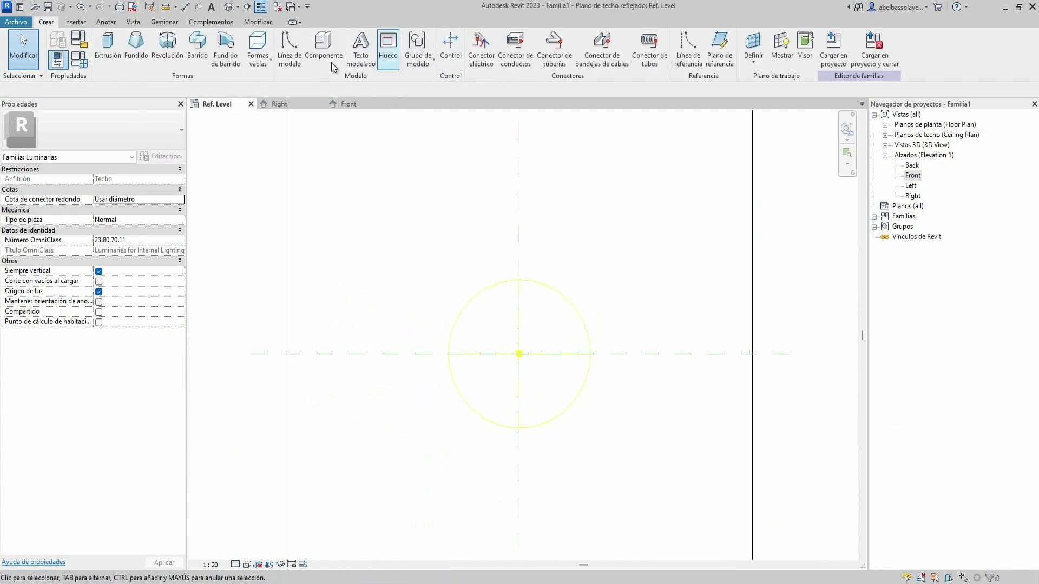
click(107, 47)
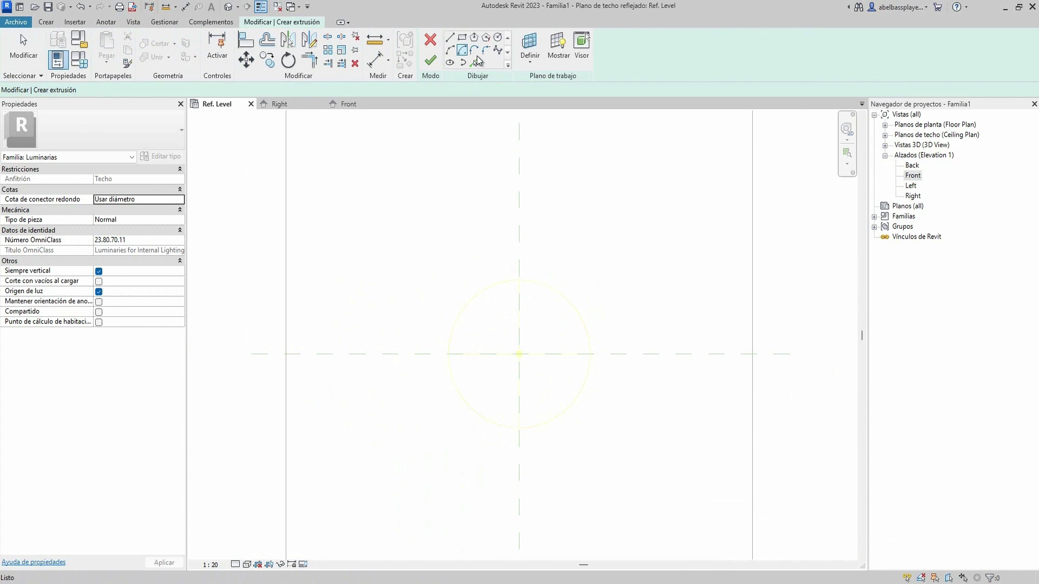
click(499, 38)
scroll(528, 334, up, 2)
click(510, 373)
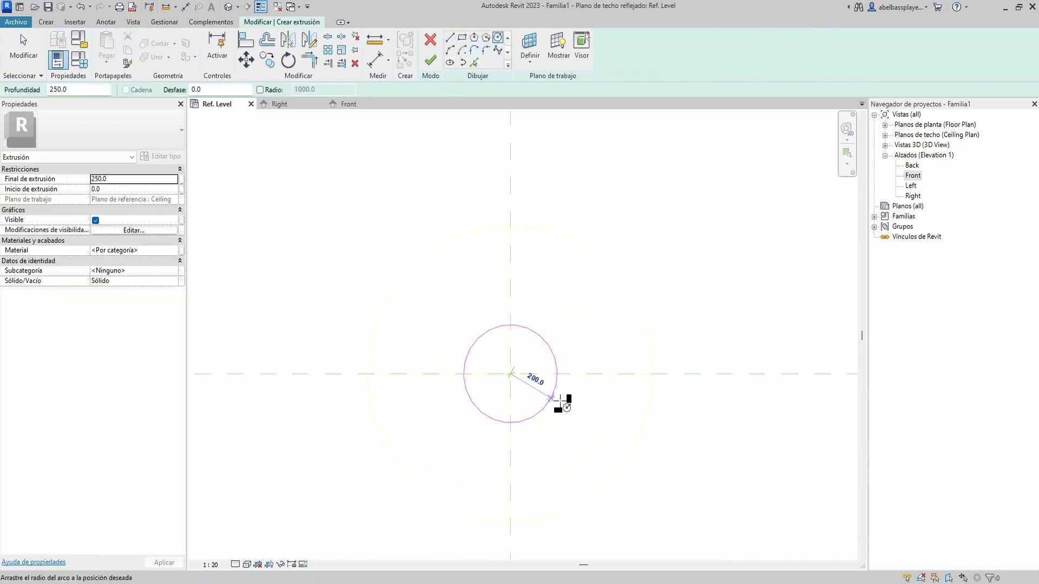
text(300)
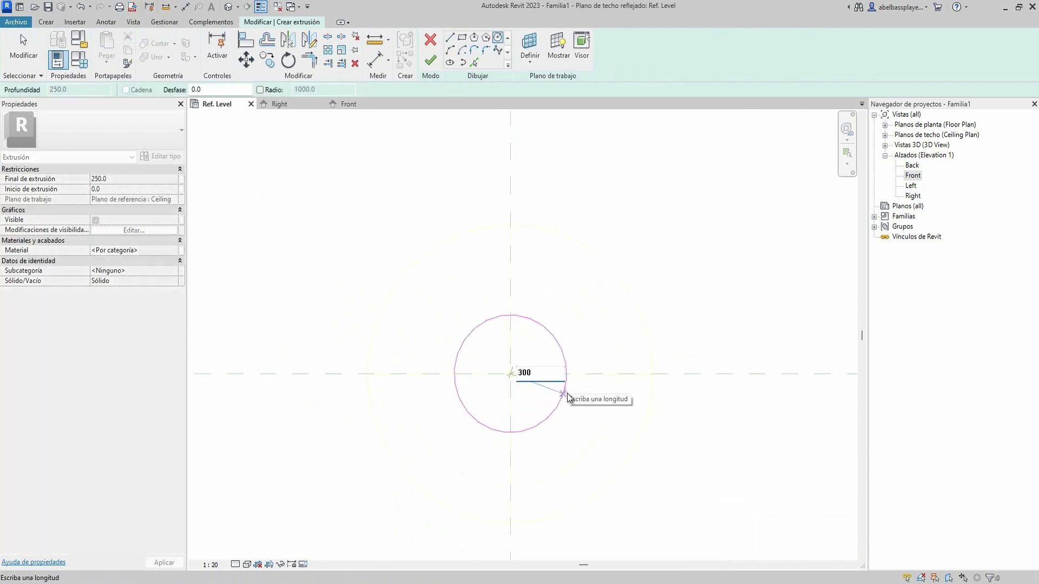
key(Return)
Add a concentric 295-radius inner circle and finish the ring extrusion.
scroll(585, 364, up, 3)
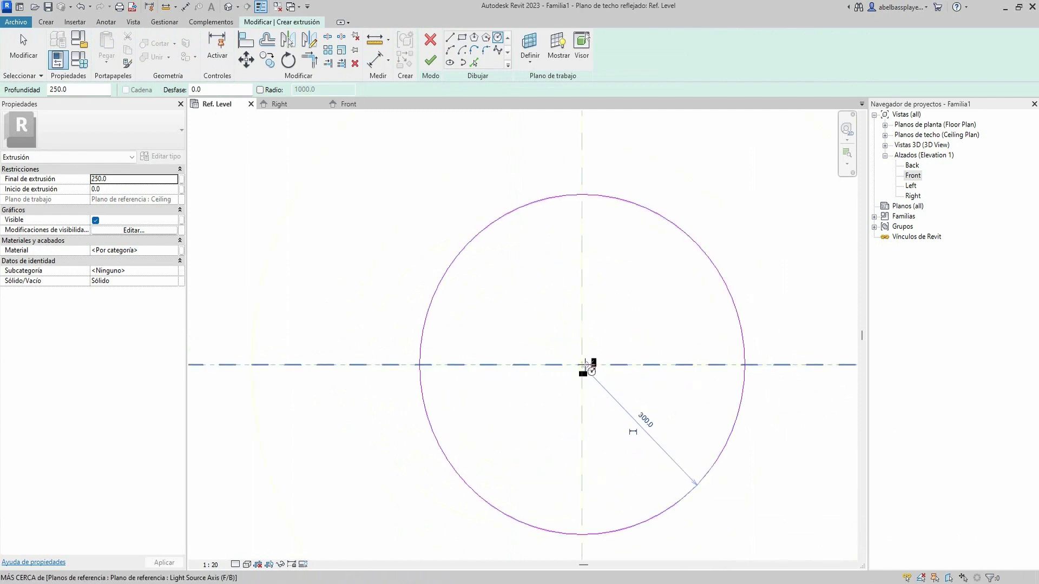
click(582, 365)
text(295)
key(Return)
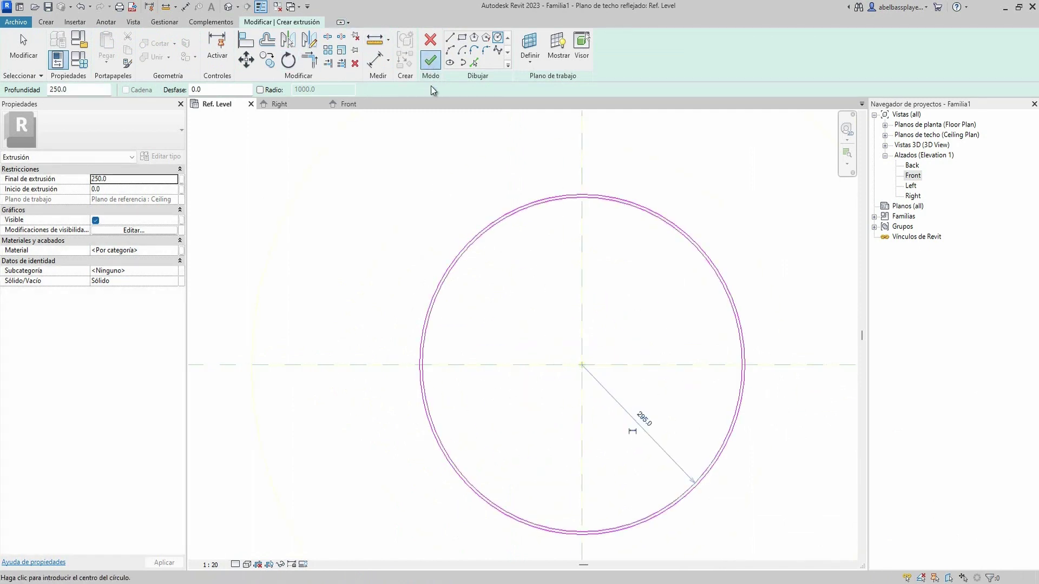
click(430, 59)
scroll(676, 352, down, 2)
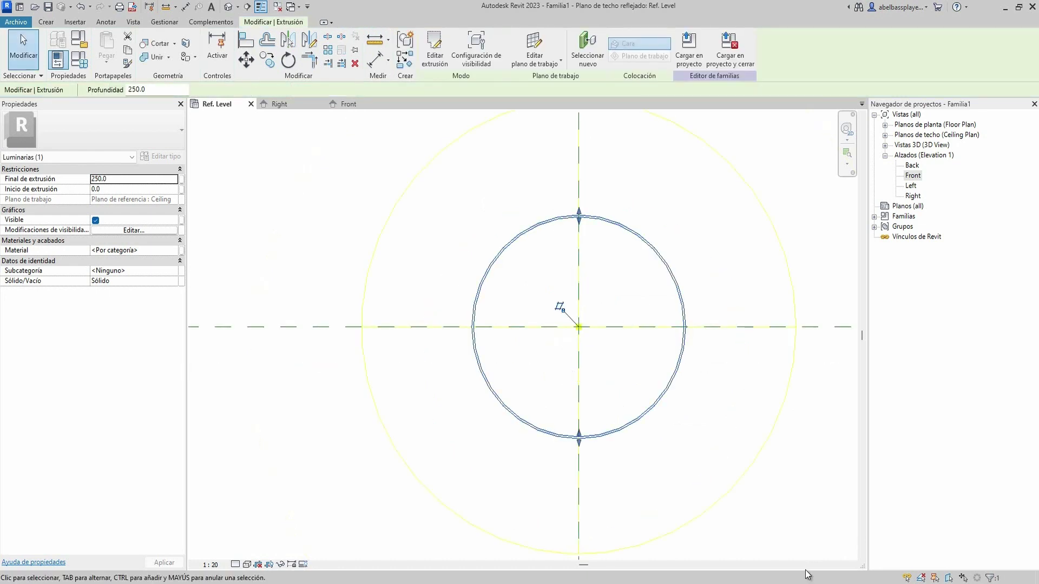
In the Front elevation, lock the ring's bottom to the lower plane and its top to the ceiling.
click(346, 104)
scroll(460, 346, up, 2)
scroll(497, 335, up, 3)
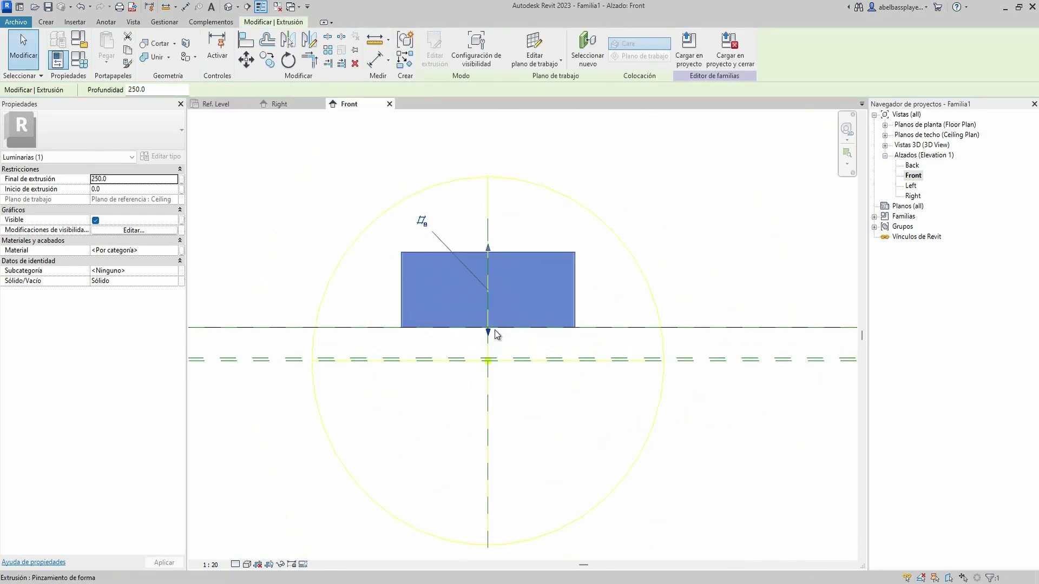
drag(495, 331, 491, 358)
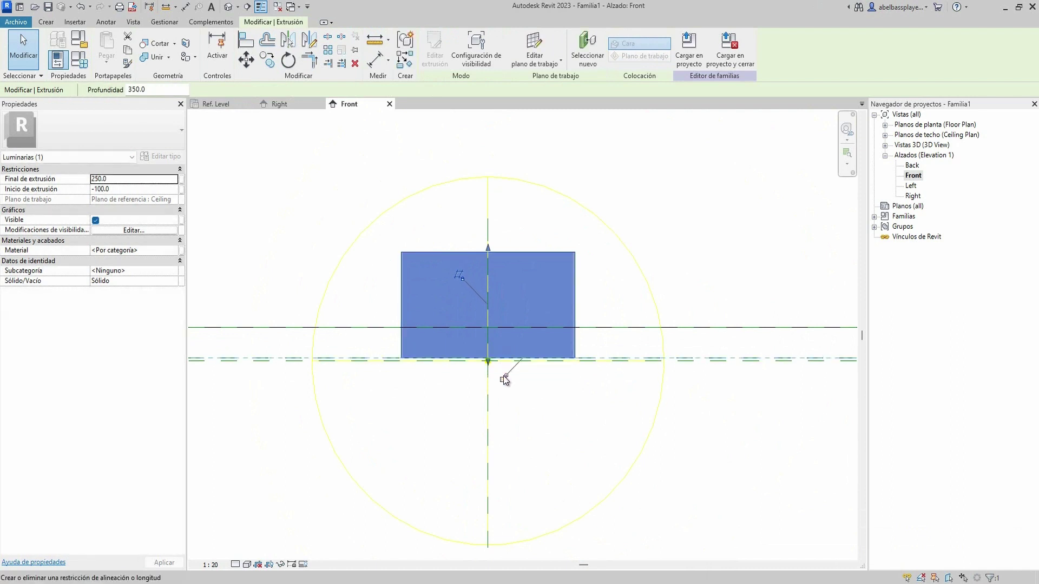
click(503, 377)
drag(490, 250, 521, 328)
click(541, 307)
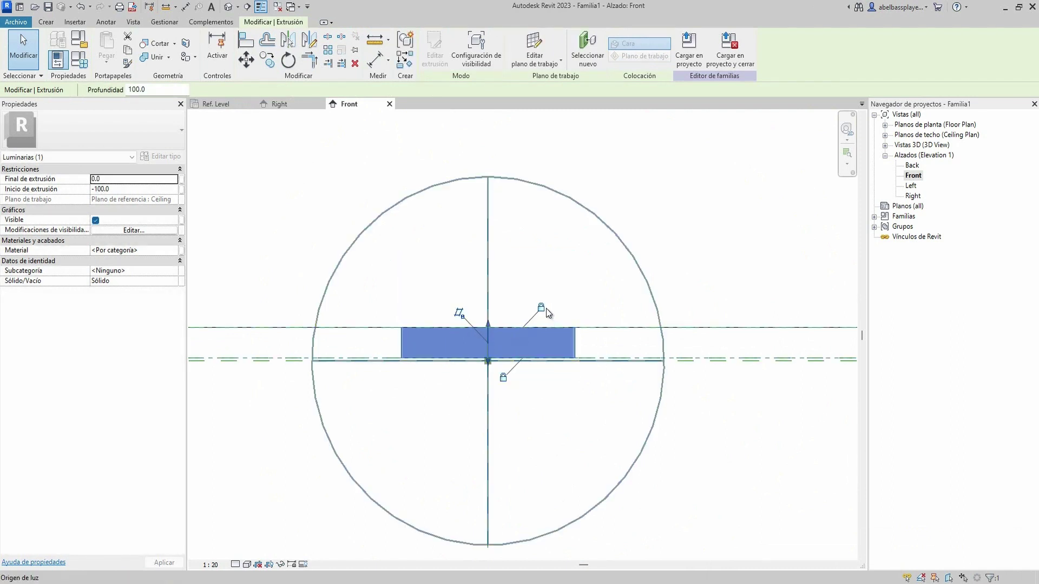
Assign the Aluminio 7075 material to the ring extrusion.
click(175, 251)
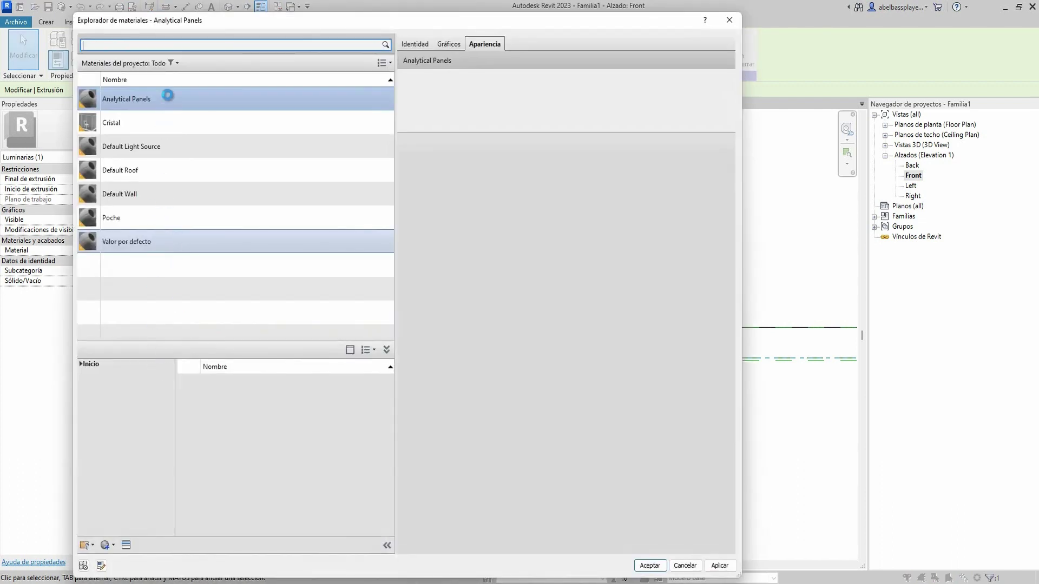
text(META)
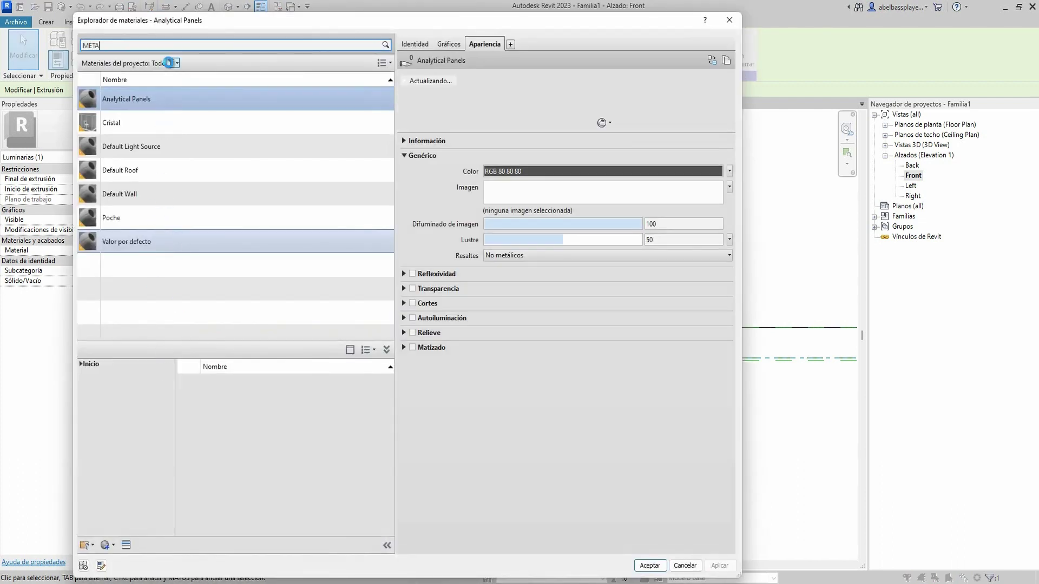
scroll(291, 455, down, 3)
scroll(291, 455, down, 3)
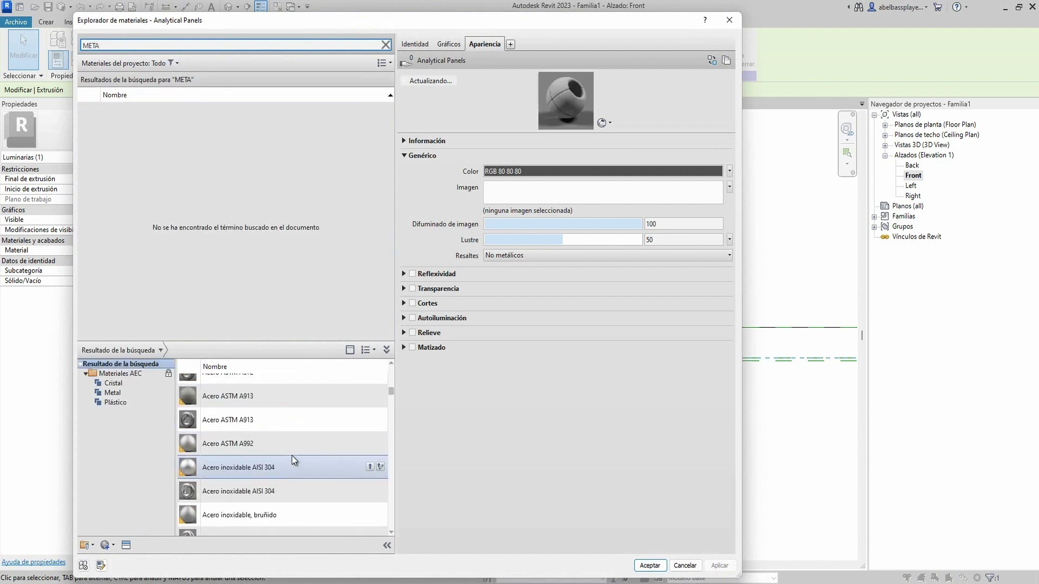
scroll(291, 455, down, 3)
scroll(291, 456, down, 3)
scroll(291, 456, down, 3)
scroll(291, 455, down, 3)
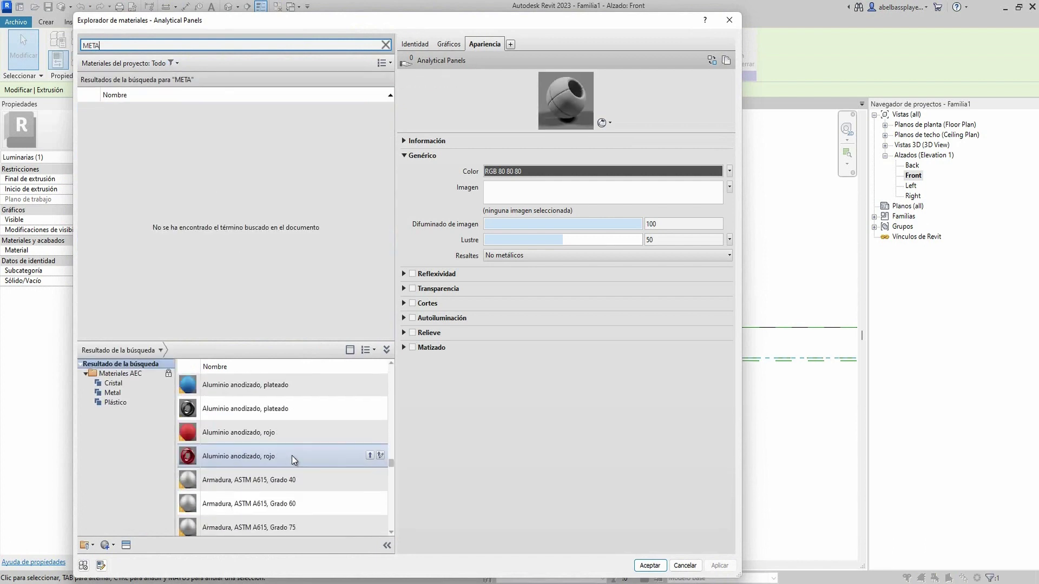
scroll(291, 455, up, 2)
scroll(291, 456, up, 1)
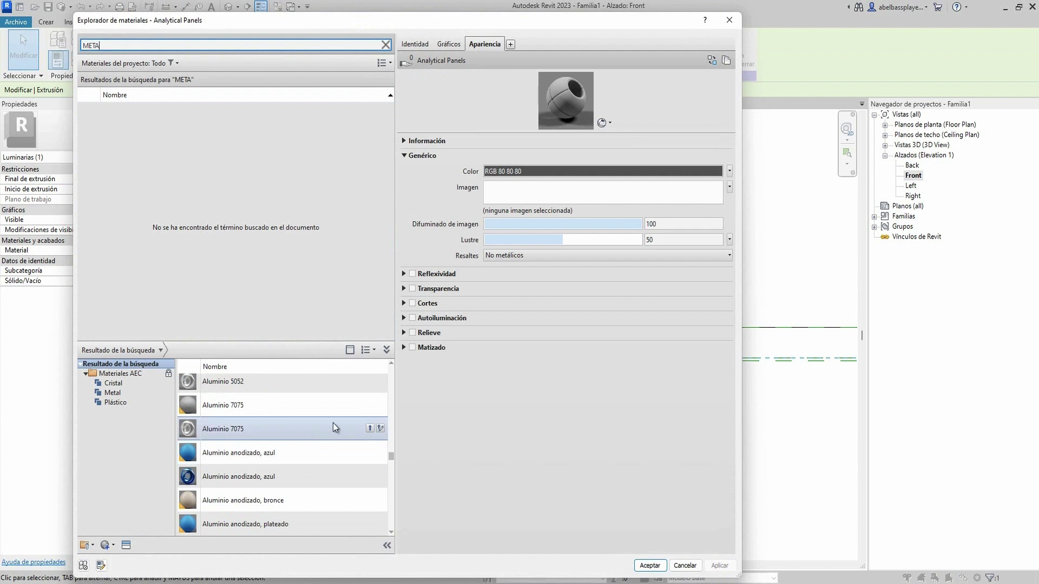
click(370, 428)
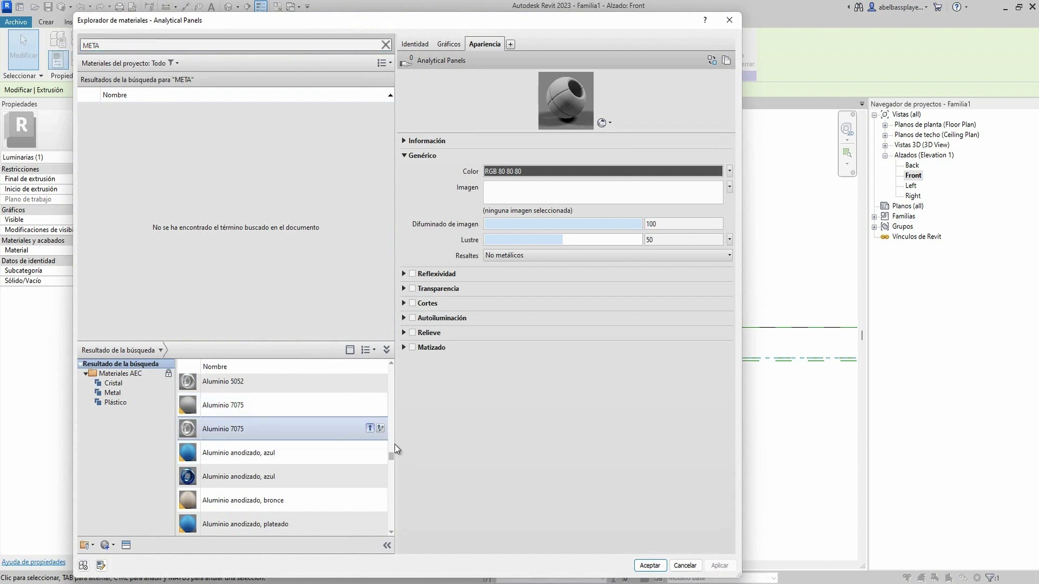
click(648, 565)
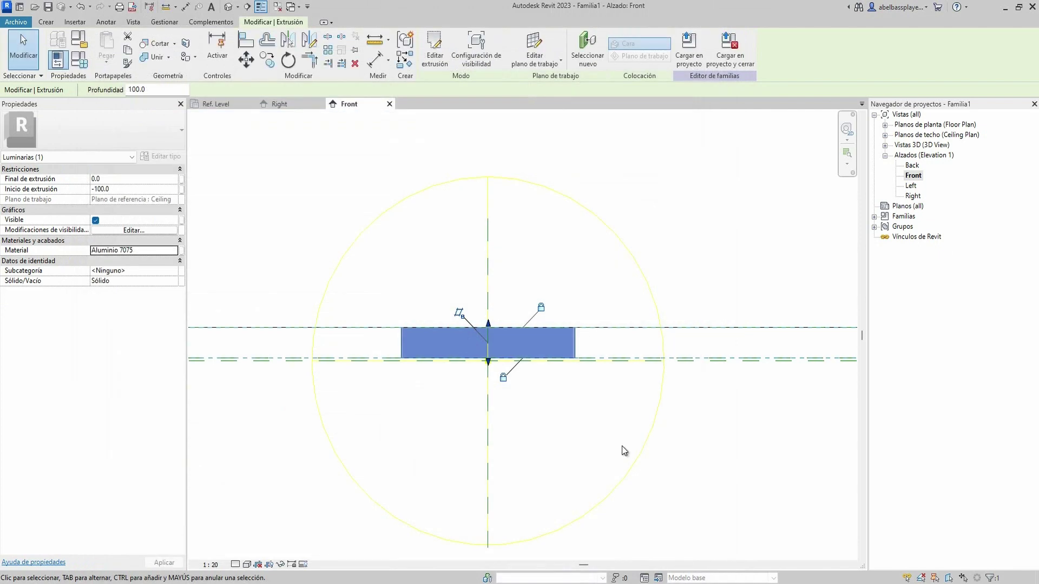
Start a circle-sketched extrusion in the Ref. Level ceiling plan.
click(219, 106)
click(46, 21)
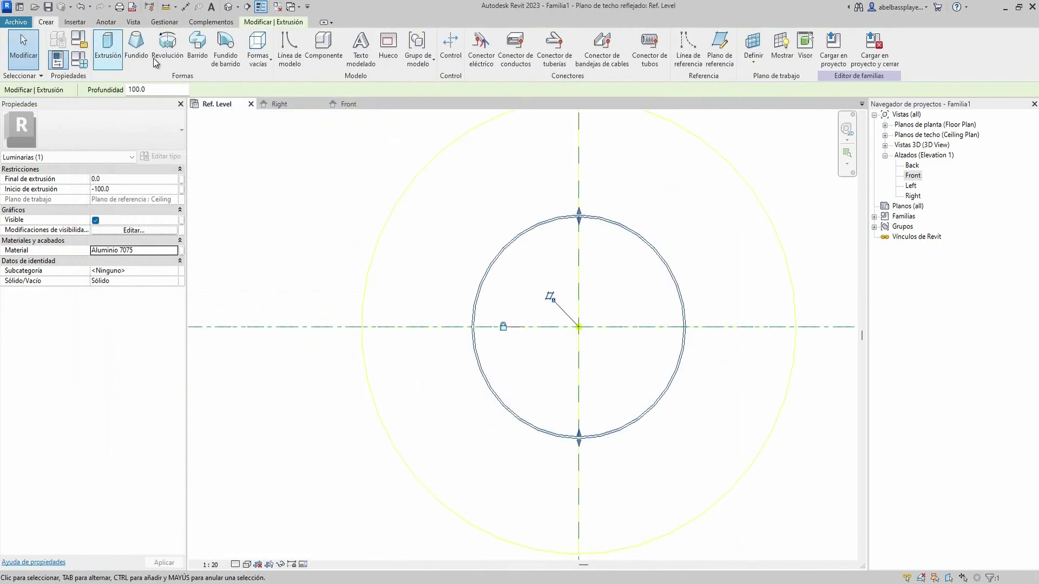
click(108, 48)
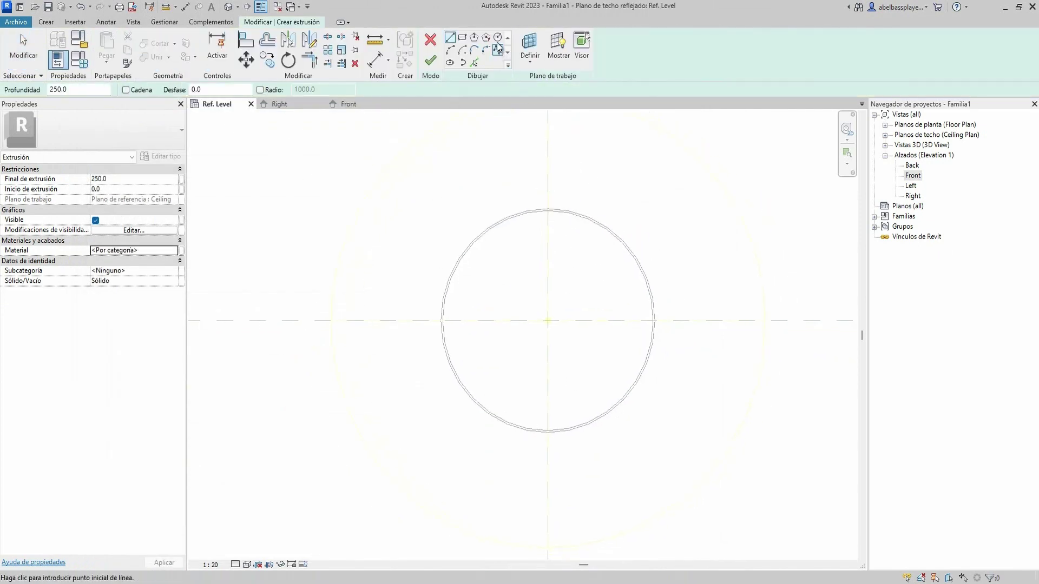
click(498, 38)
Set the sketch work plane to 'Plano de referencia : 1'.
click(529, 49)
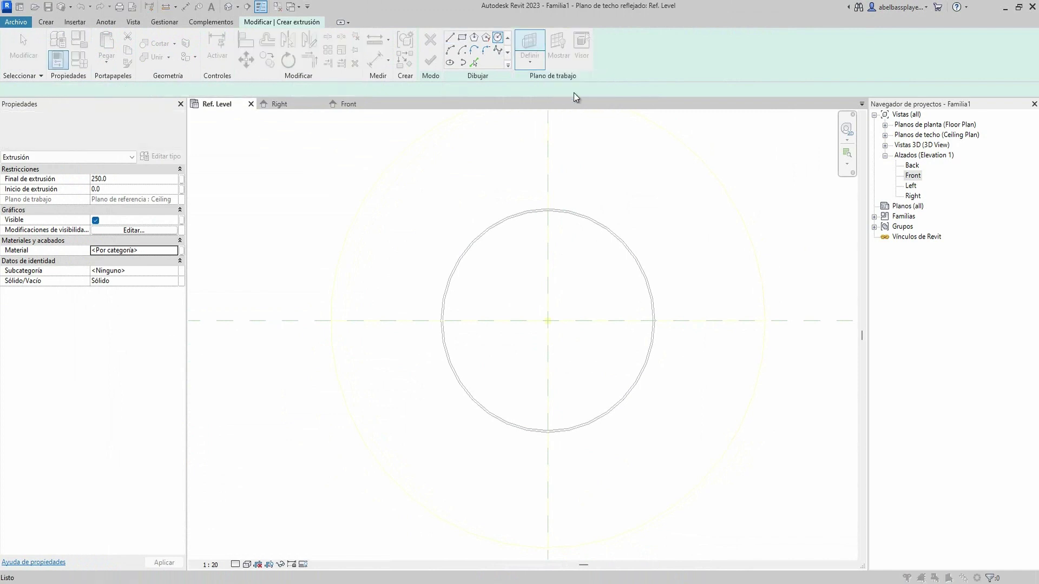
click(514, 297)
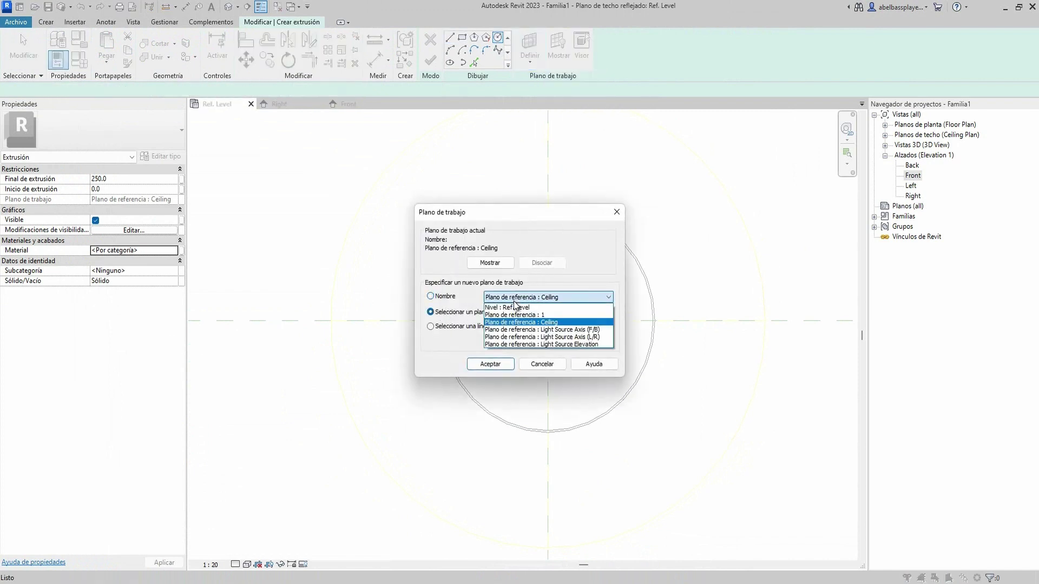
click(529, 307)
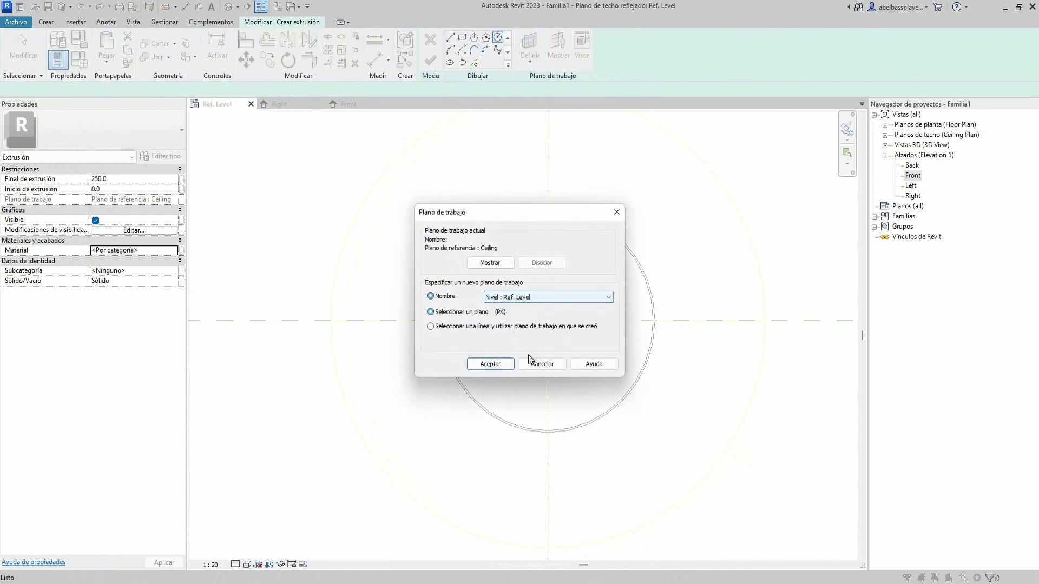
click(522, 300)
click(506, 317)
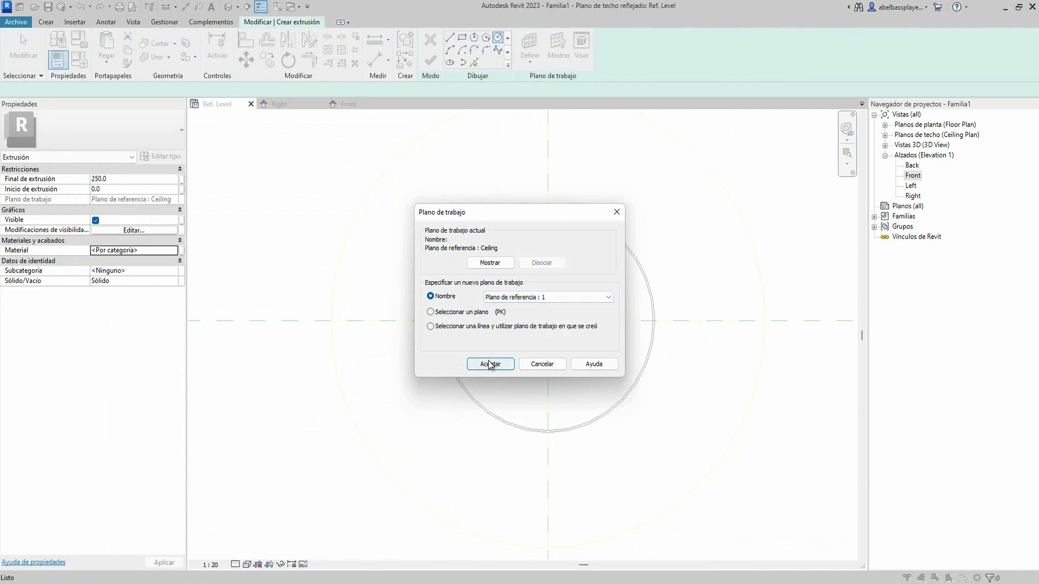
click(490, 364)
Draw a 295-radius circle centred on the axes crossing and finish the extrusion.
scroll(557, 314, up, 2)
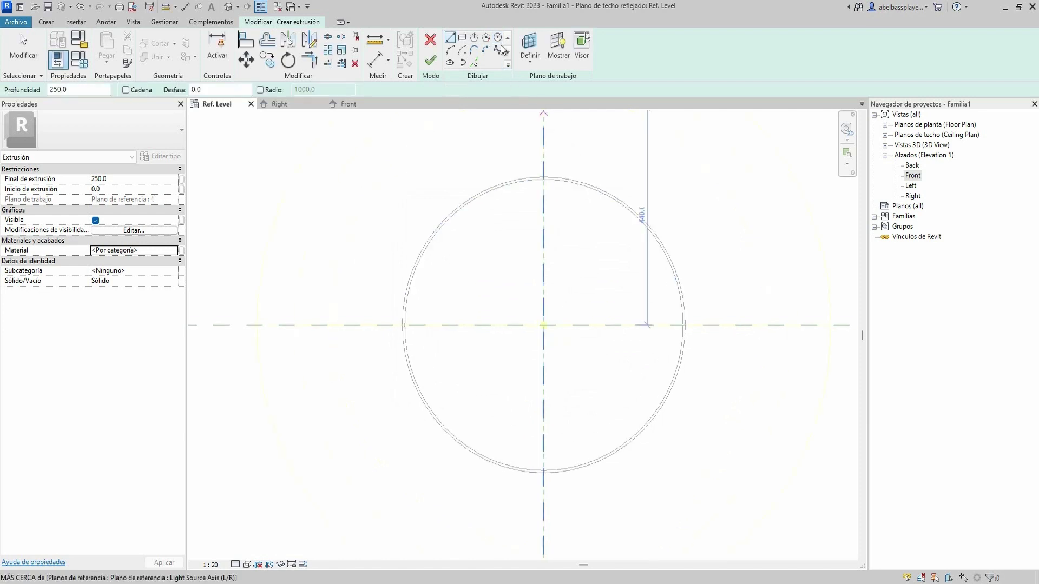
click(544, 325)
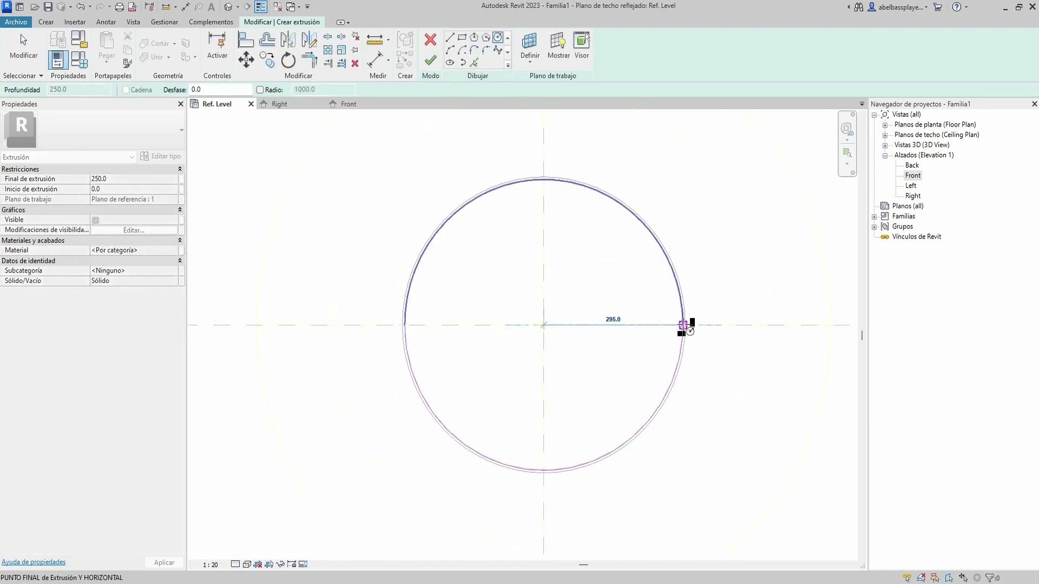
click(683, 325)
click(431, 60)
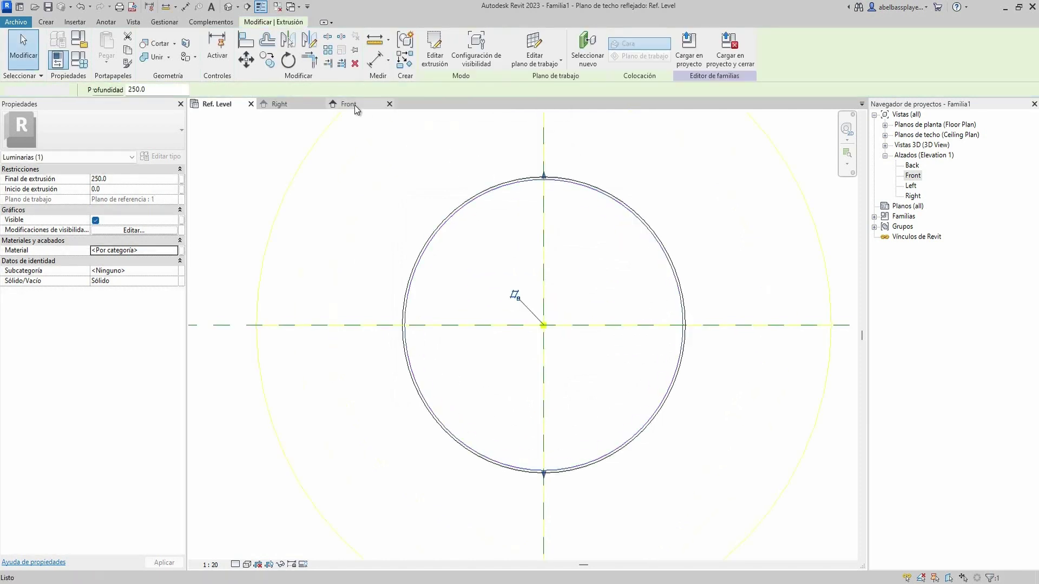
In the Front view shown as wireframe, set the disc's Extrusion End to 3.0.
click(349, 104)
click(246, 564)
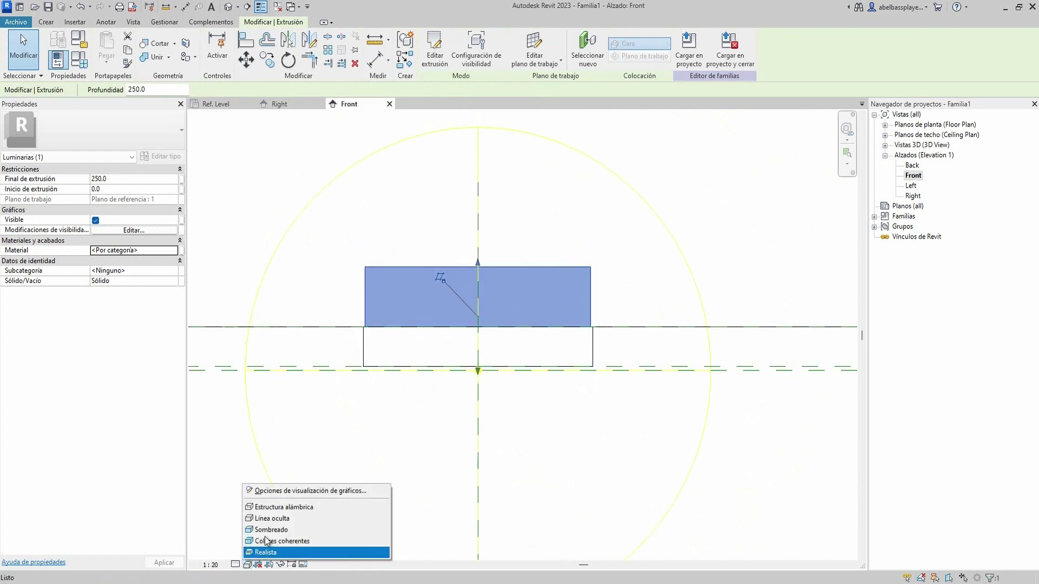
click(282, 506)
scroll(449, 327, up, 2)
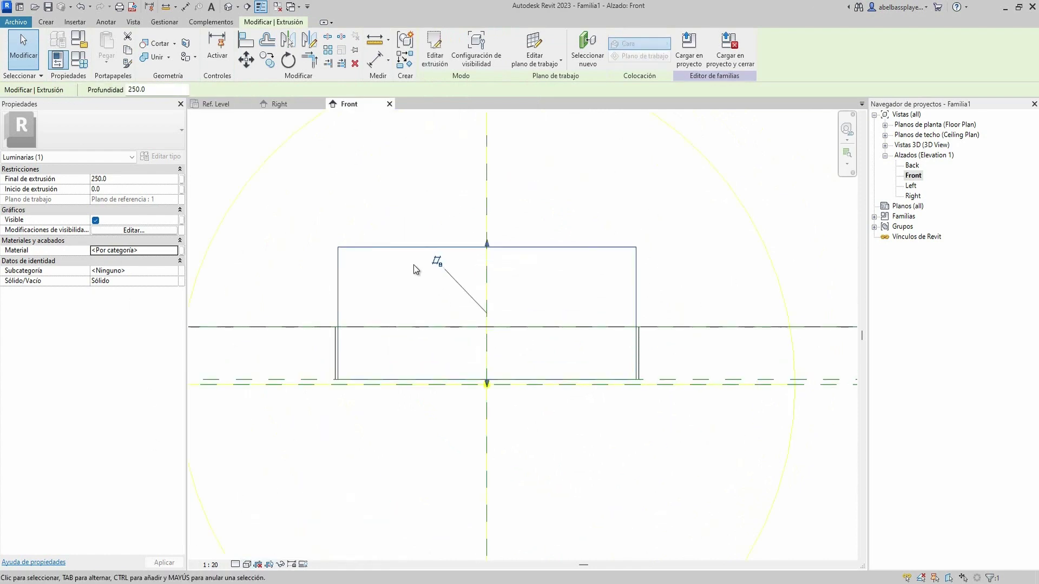
click(136, 179)
text(3)
key(Return)
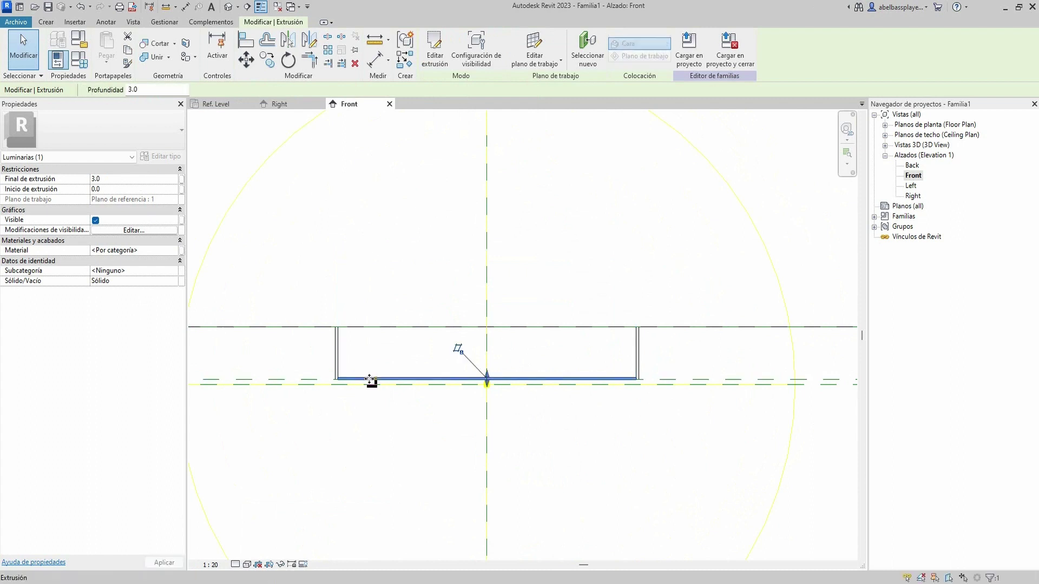
Give the disc the 'Cristal, blanco, alta luminancia' material.
scroll(368, 381, up, 2)
click(168, 251)
text(CRIST)
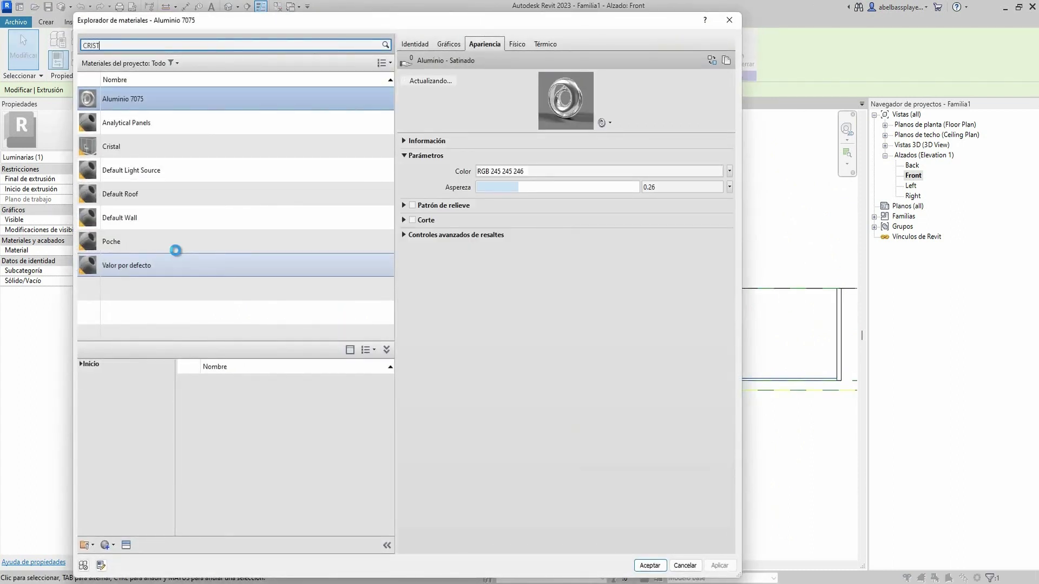
scroll(262, 446, down, 3)
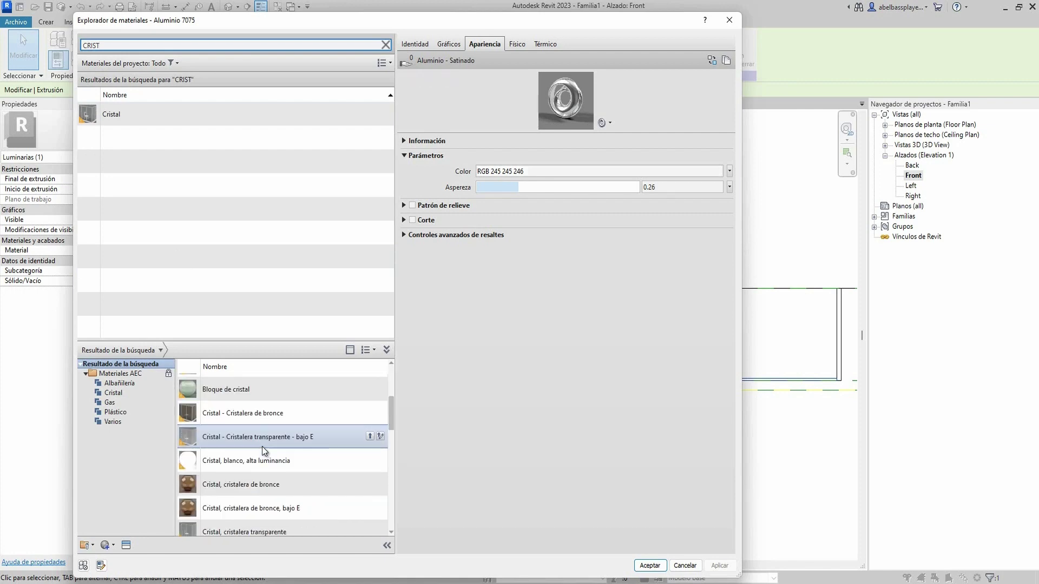
click(370, 461)
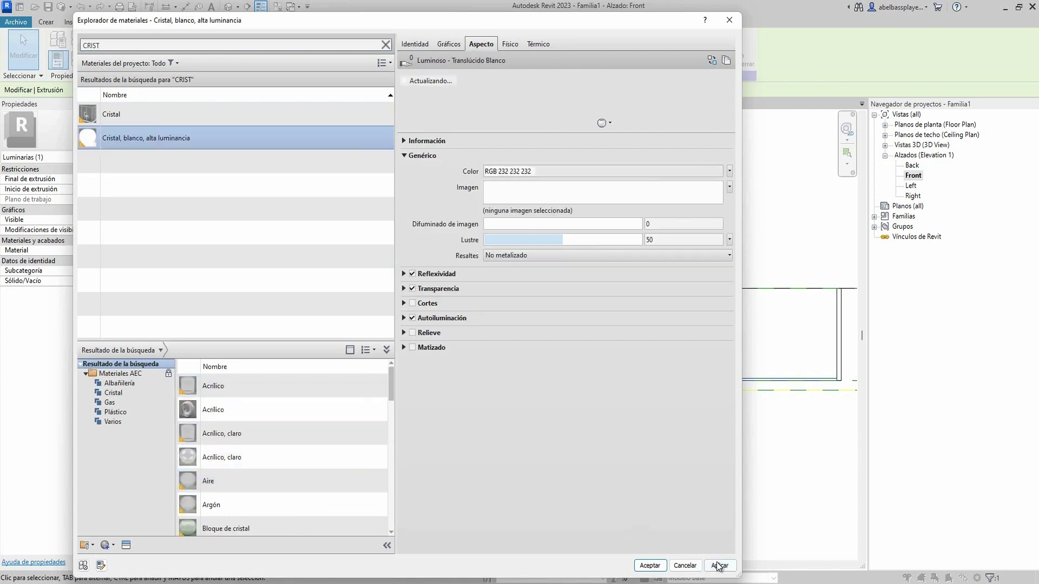
click(719, 565)
click(650, 565)
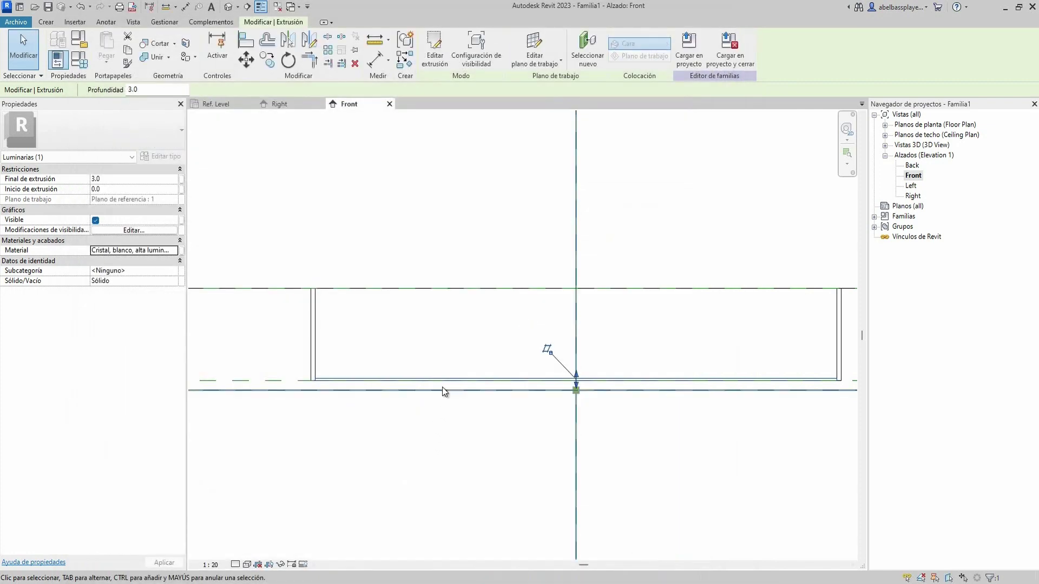
click(462, 435)
scroll(504, 441, down, 2)
Set the family type's Initial Color to 4000 K.
scroll(544, 441, down, 2)
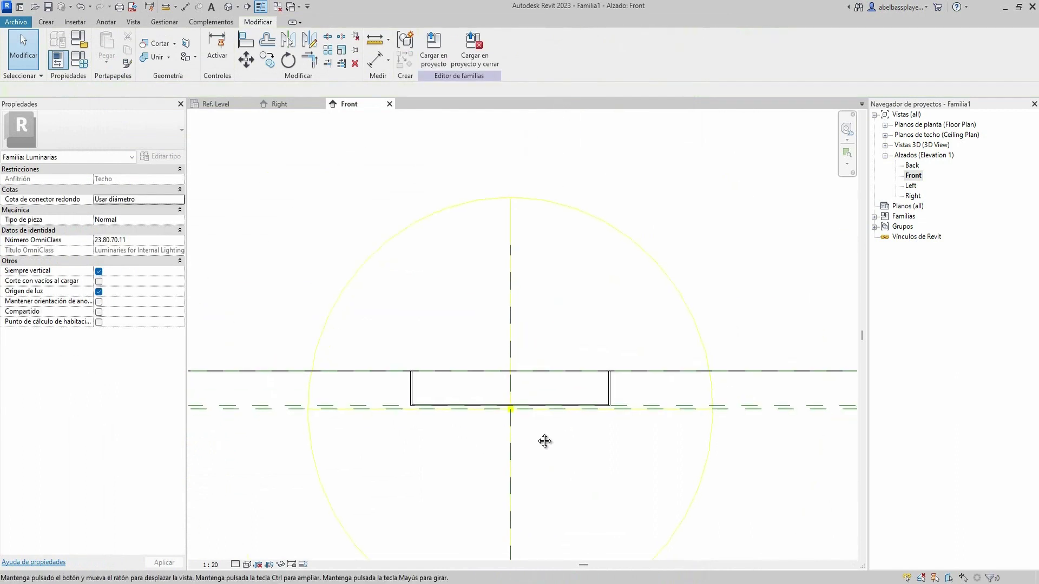
middle_drag(544, 442, 537, 372)
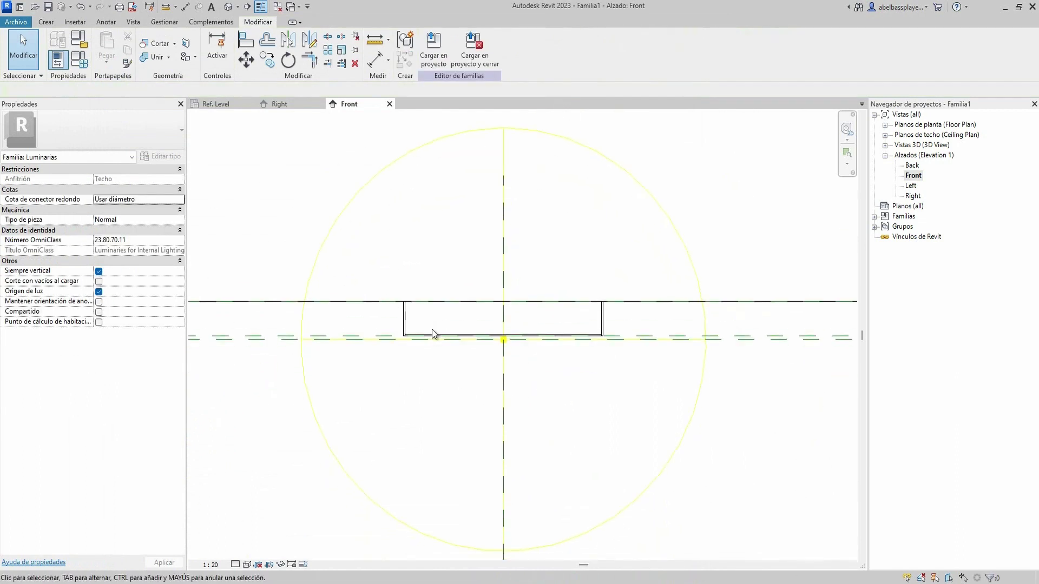
click(79, 58)
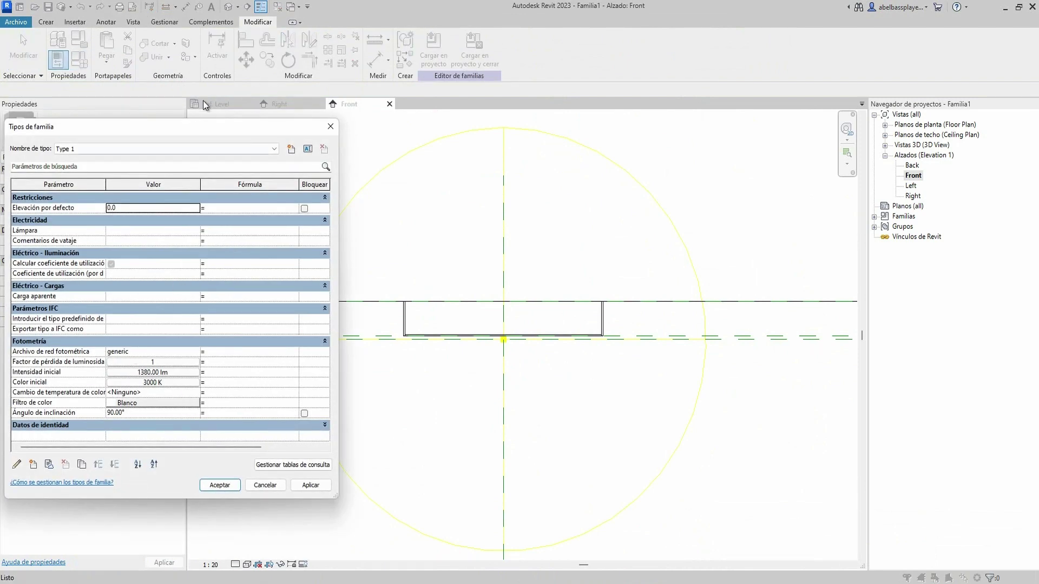
mouse_move(165, 127)
mouse_down()
mouse_move(260, 84)
mouse_move(230, 86)
mouse_up()
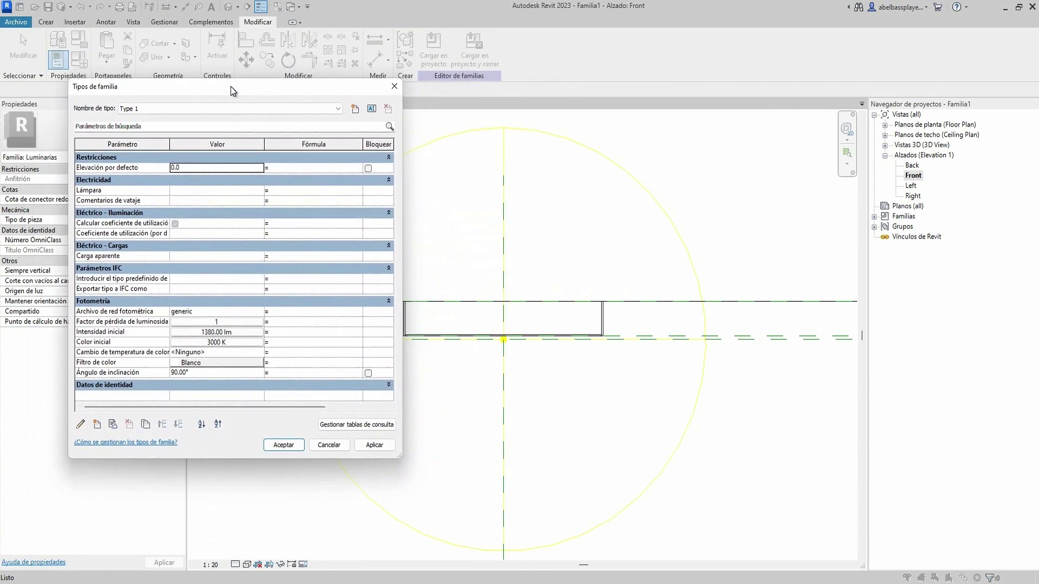
click(230, 343)
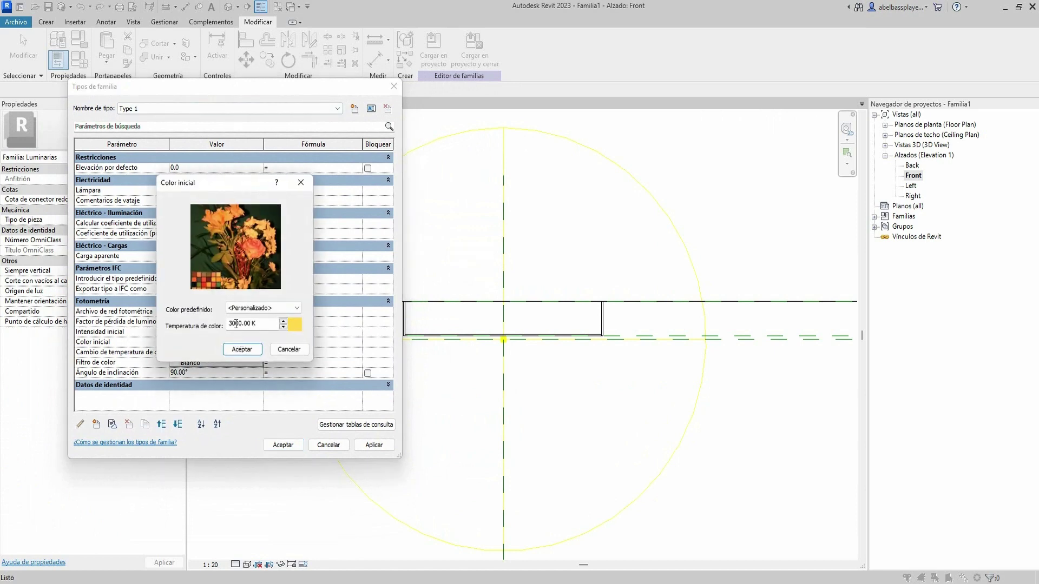
text(4)
click(252, 349)
Set Initial Intensity by wattage to 45 W at 100.54 lm/W and close Family Types.
click(233, 332)
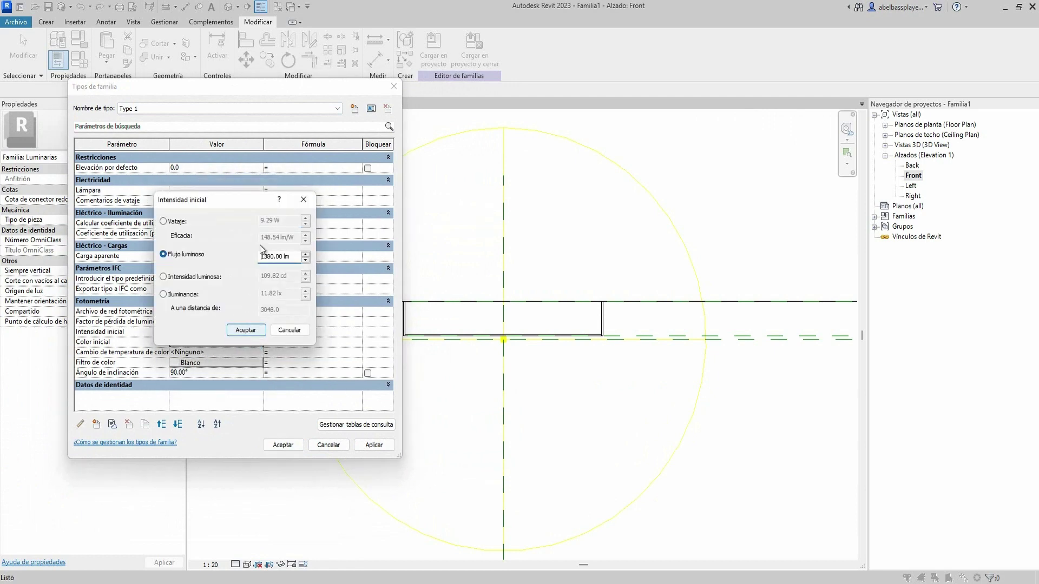
click(163, 221)
click(259, 240)
text(00)
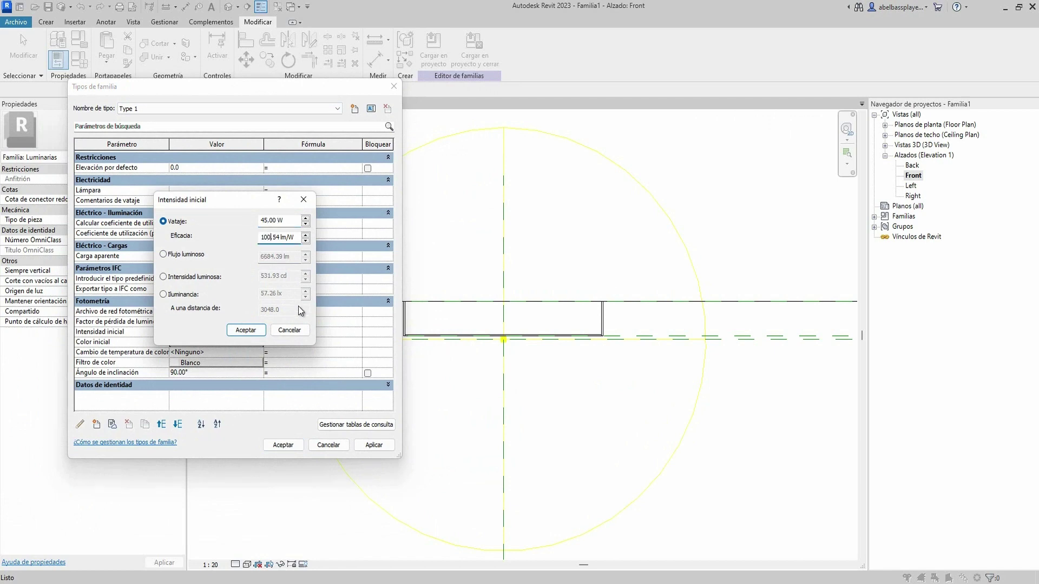
click(263, 331)
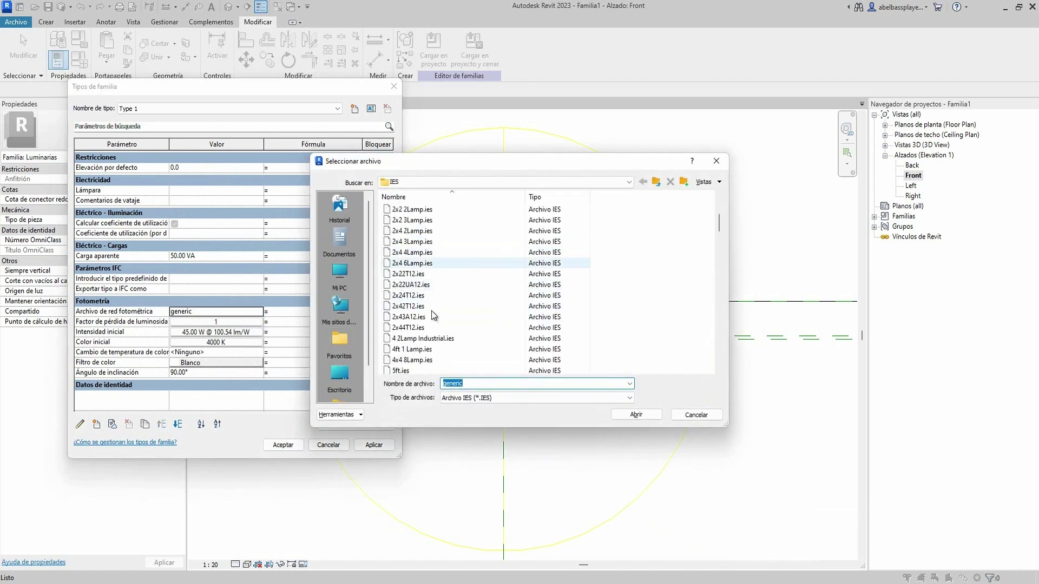
click(684, 416)
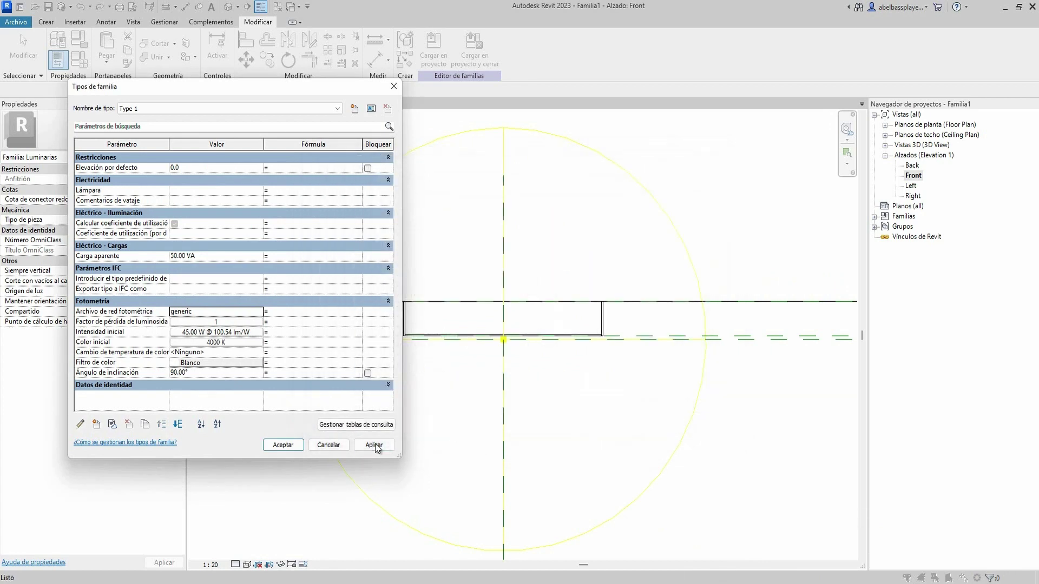
click(283, 445)
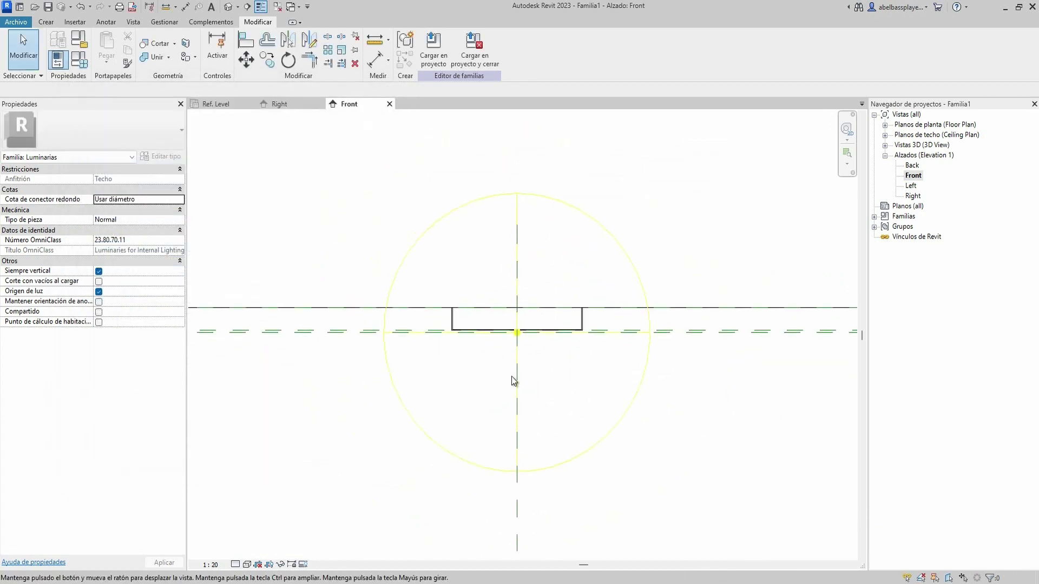
Show the fixture shaded in a front-facing default 3D view and reopen Family Types.
click(228, 7)
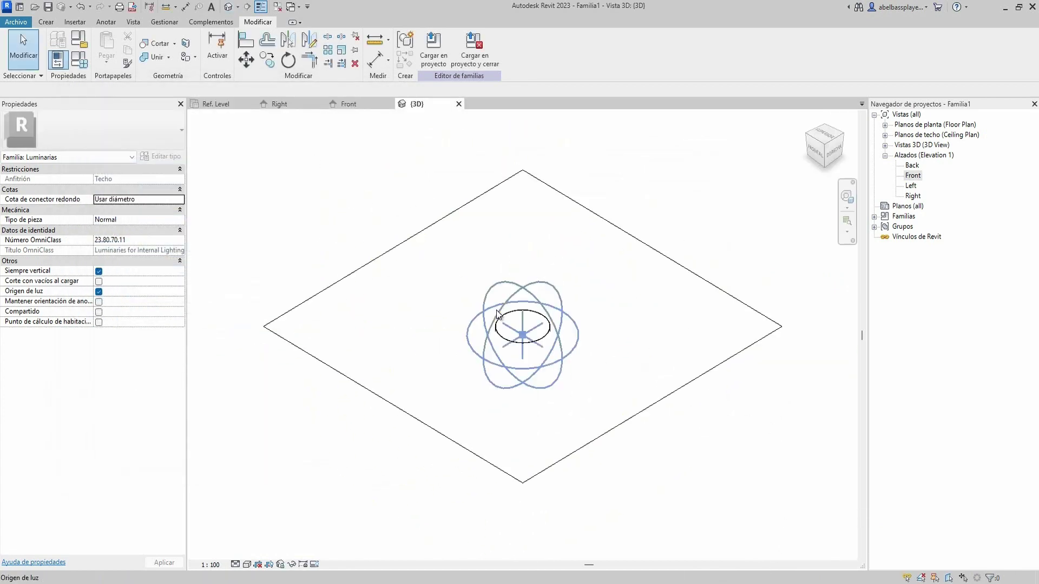
shift+middle_drag(422, 398, 545, 235)
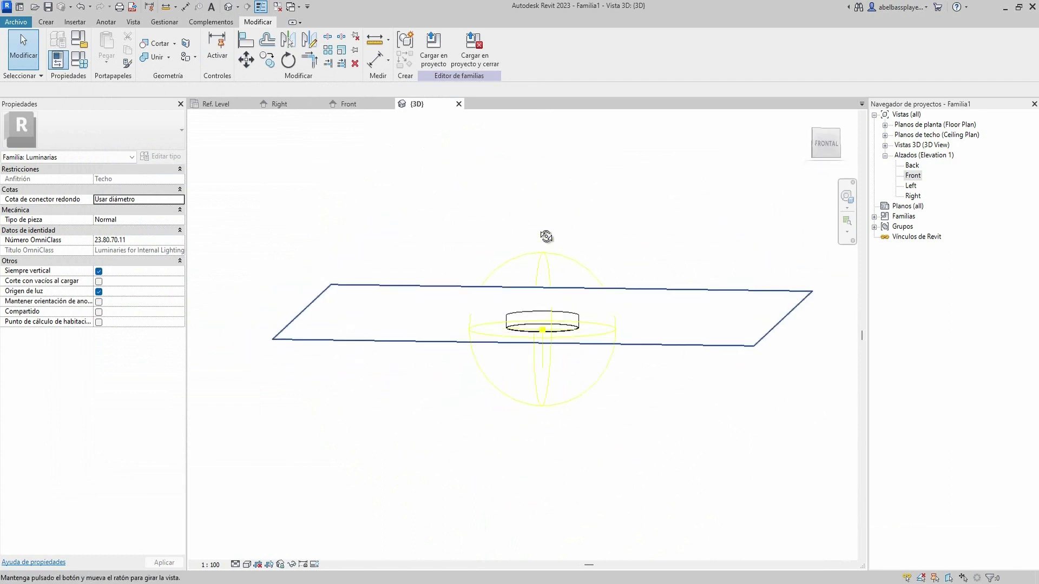
click(246, 564)
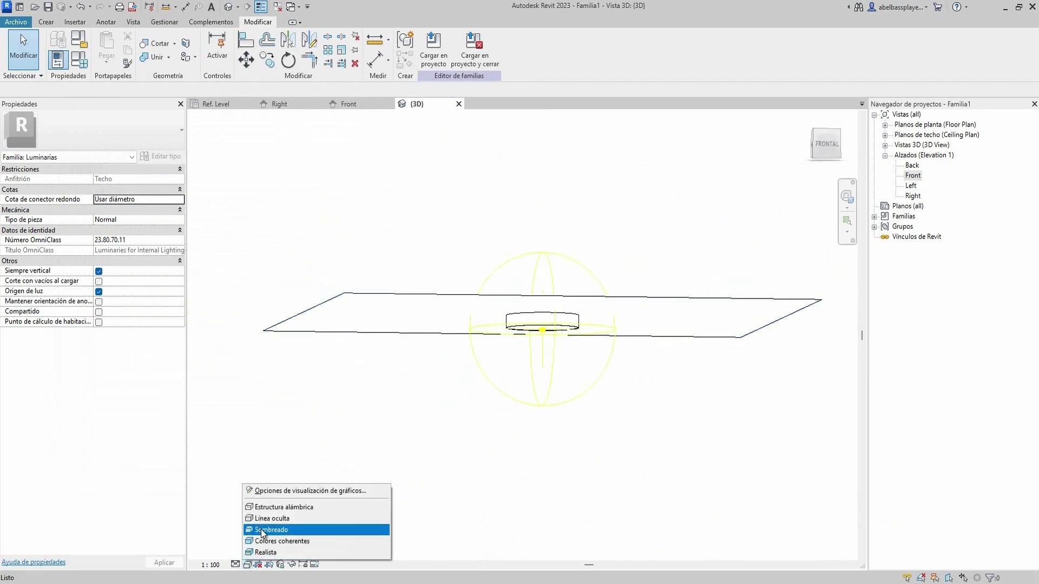
click(263, 530)
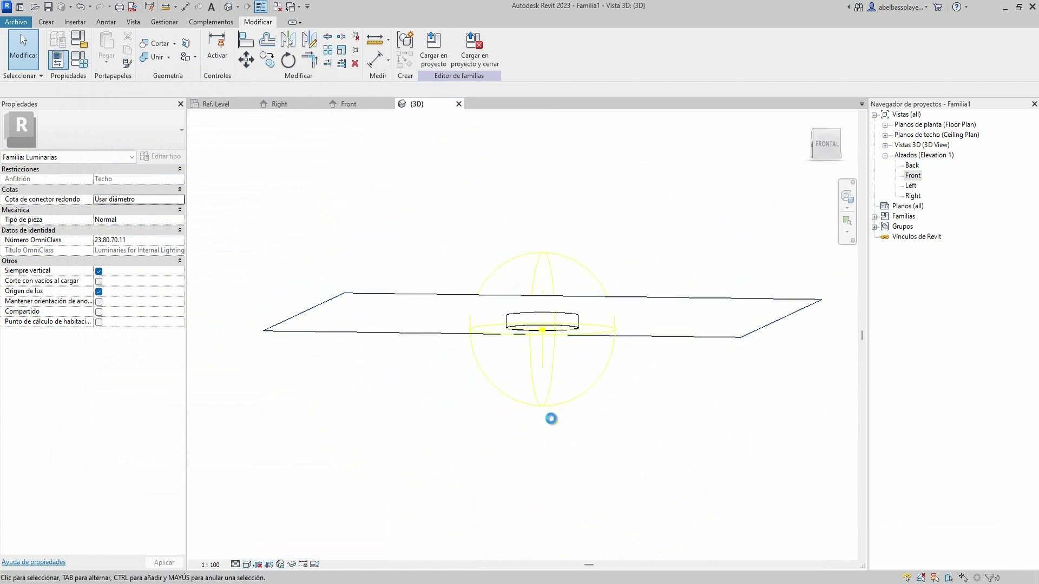
scroll(551, 419, up, 4)
scroll(521, 304, down, 2)
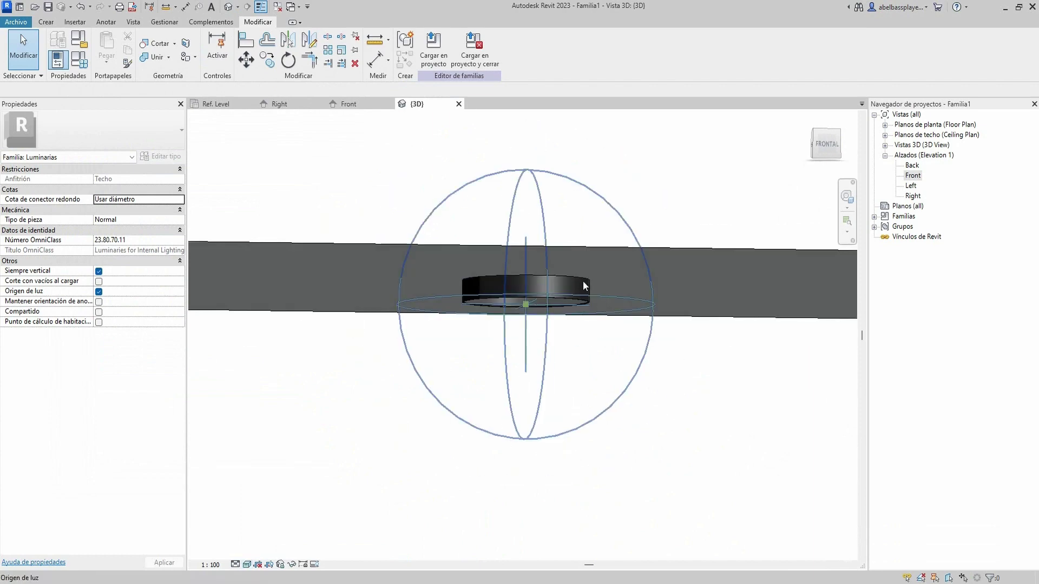
click(82, 61)
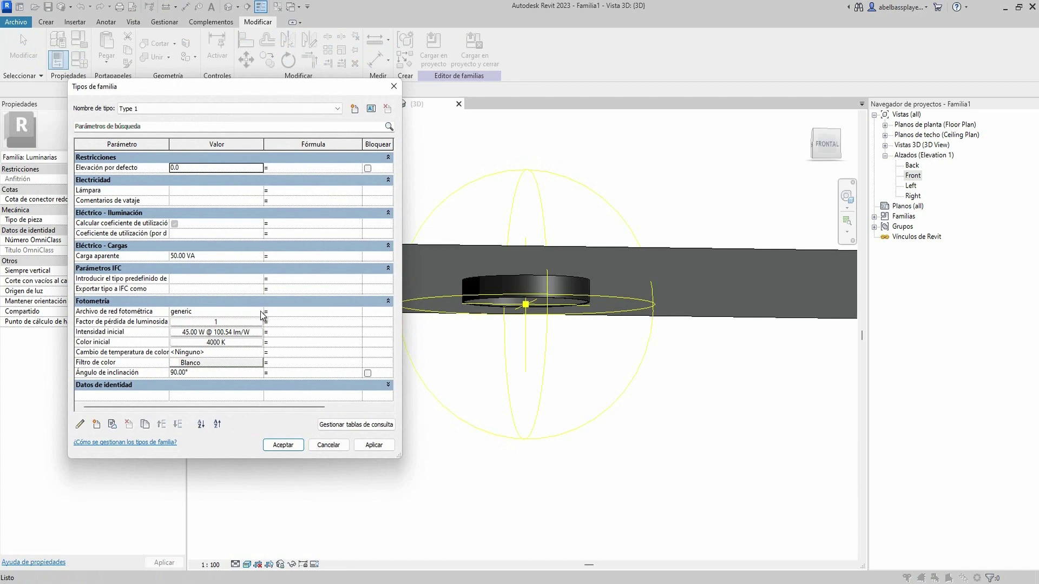
Assign the 2x22T12.ies photometric web file to the type and accept Family Types.
click(254, 312)
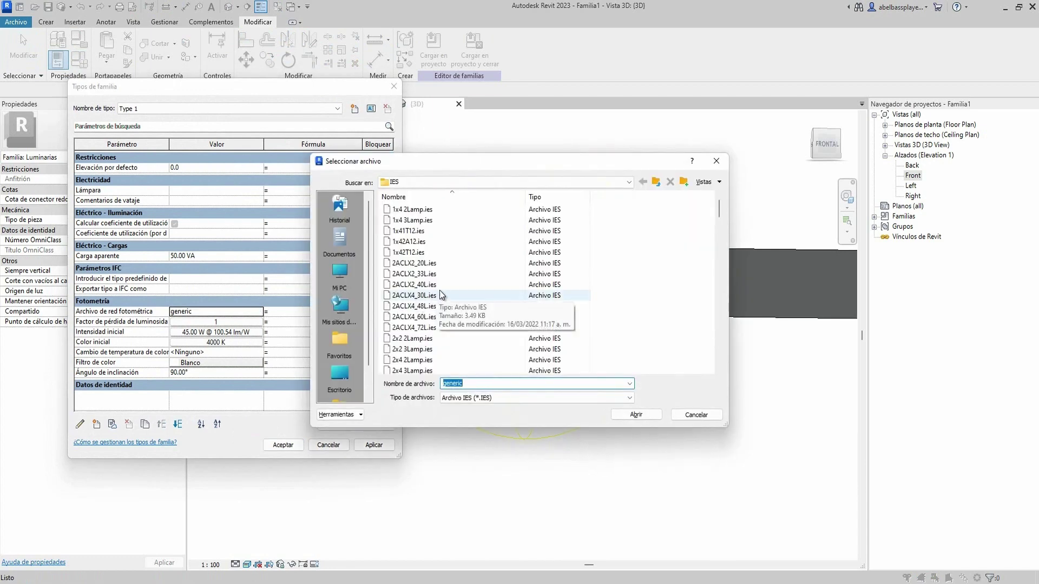
click(436, 339)
scroll(436, 335, down, 1)
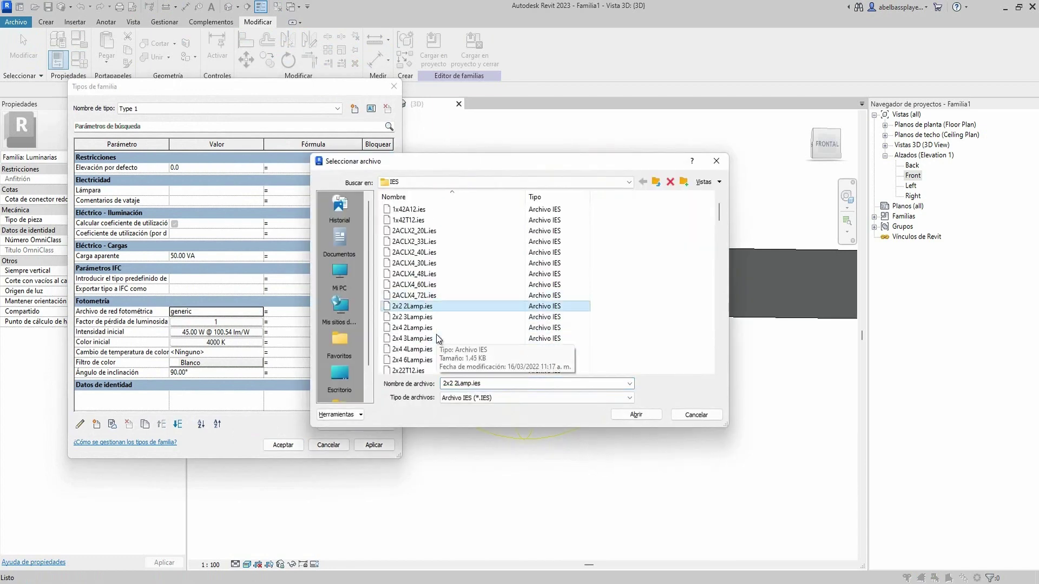
scroll(436, 334, down, 2)
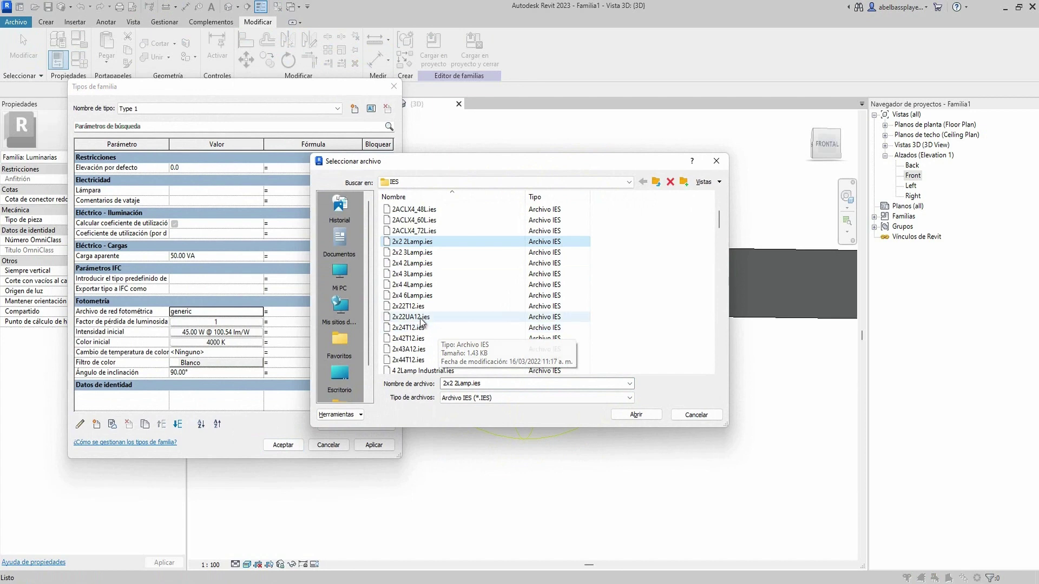
click(425, 306)
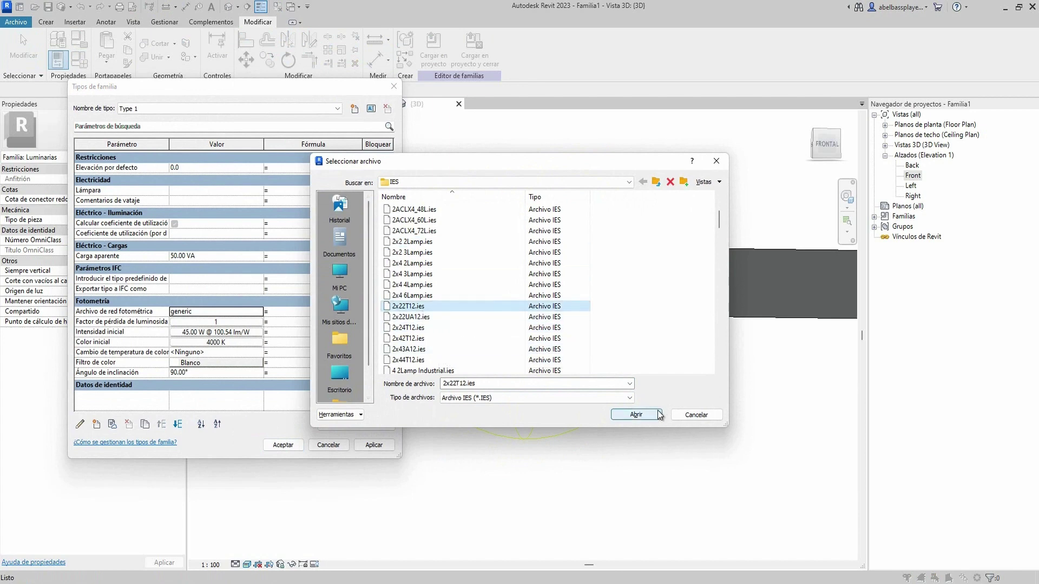
click(627, 415)
click(366, 447)
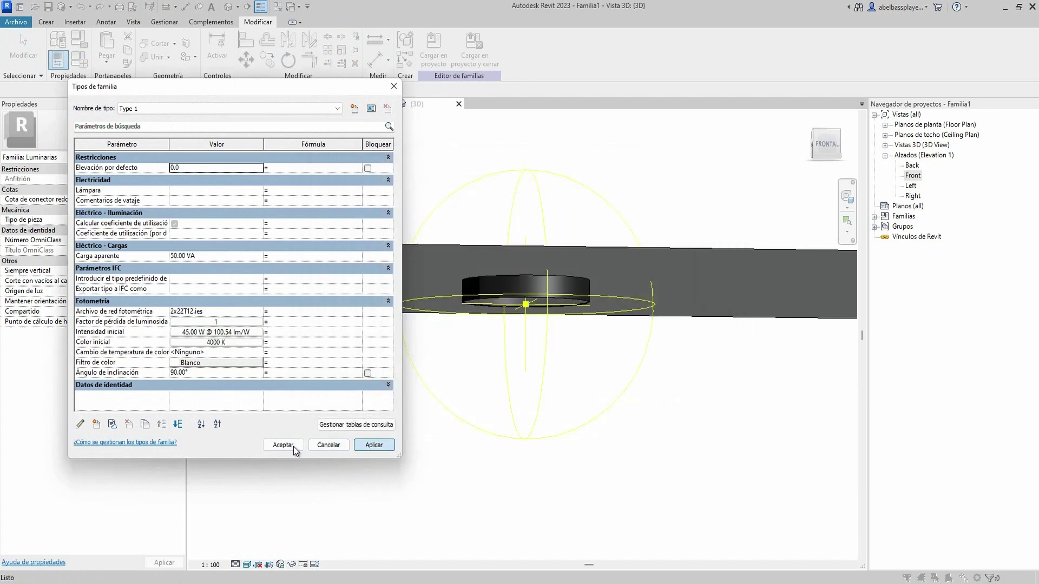
click(287, 446)
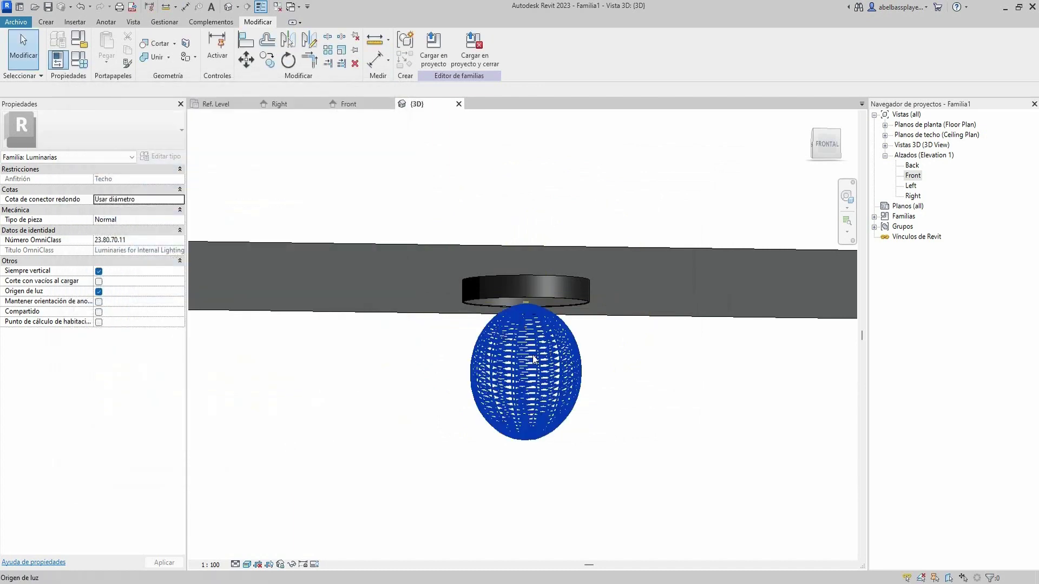
Orbit the 3D view to inspect the fixture's extrusion and light source from below and above.
scroll(554, 346, down, 2)
shift+middle_drag(543, 381, 539, 320)
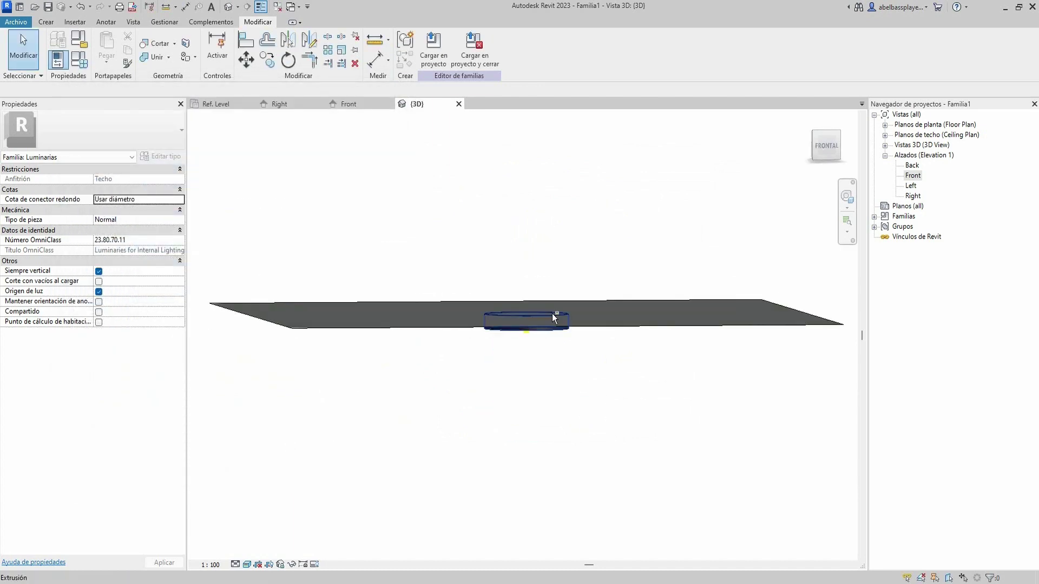
click(539, 319)
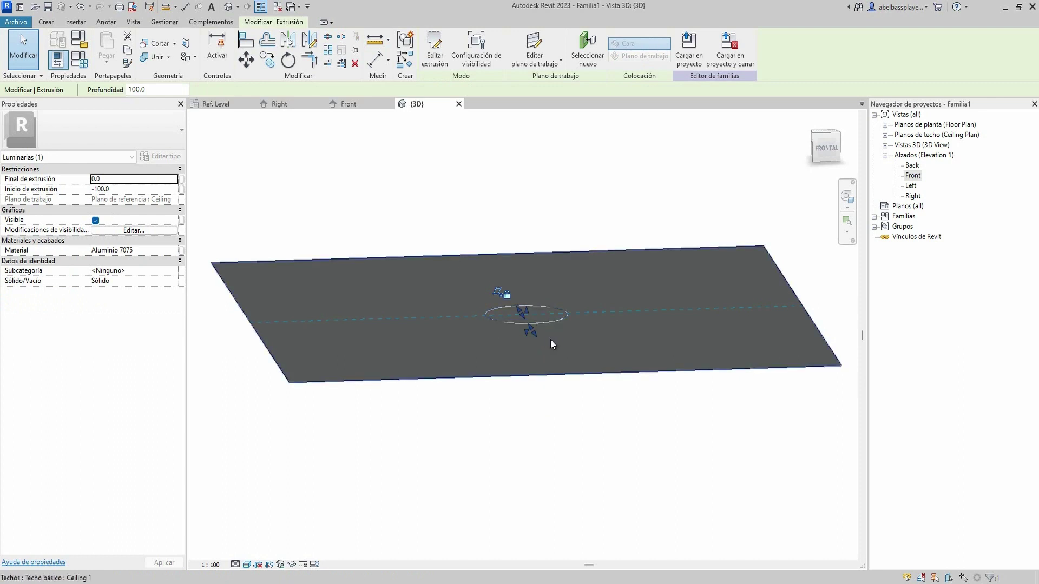
shift+middle_drag(613, 335, 524, 340)
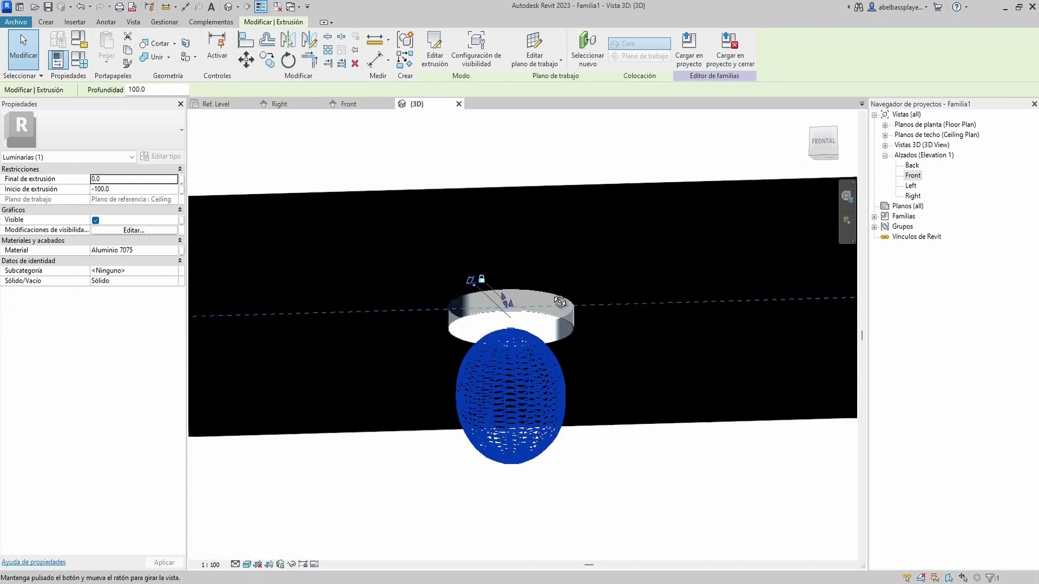
click(525, 339)
click(538, 304)
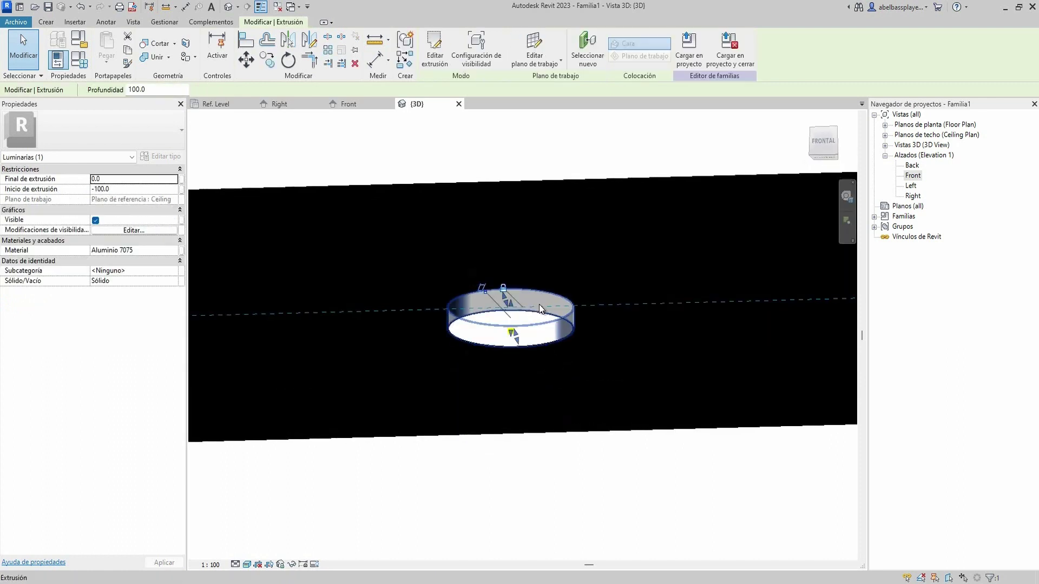
shift+middle_drag(539, 304, 561, 190)
key(Escape)
shift+middle_drag(642, 271, 579, 267)
click(46, 22)
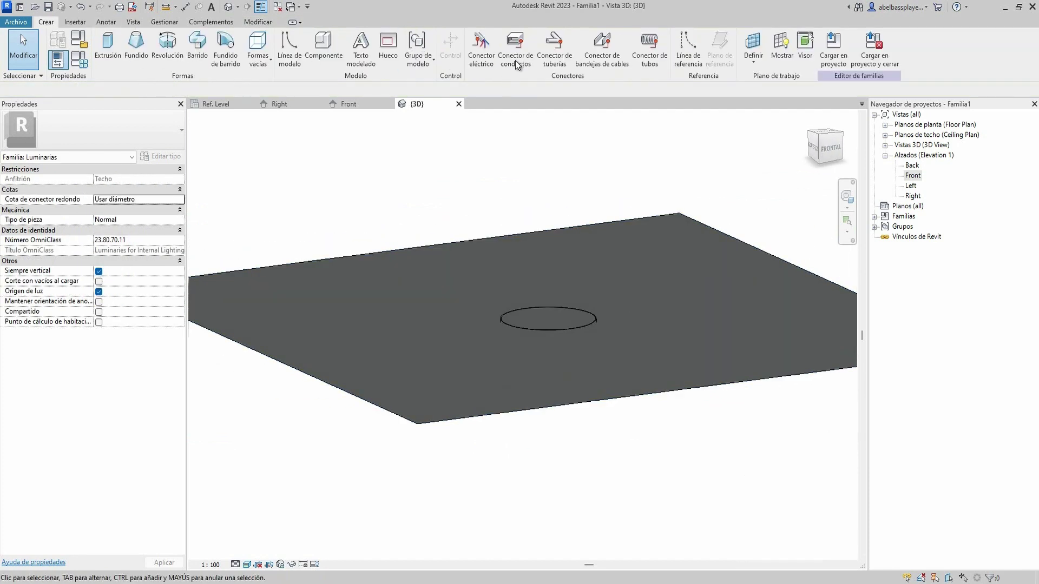
Place an electrical connector on the fixture's circular edge, with the view scale at 1:20.
click(480, 48)
mouse_move(579, 290)
shift+middle_down()
mouse_move(575, 361)
mouse_move(545, 463)
shift+middle_up()
scroll(453, 343, up, 2)
scroll(441, 373, up, 5)
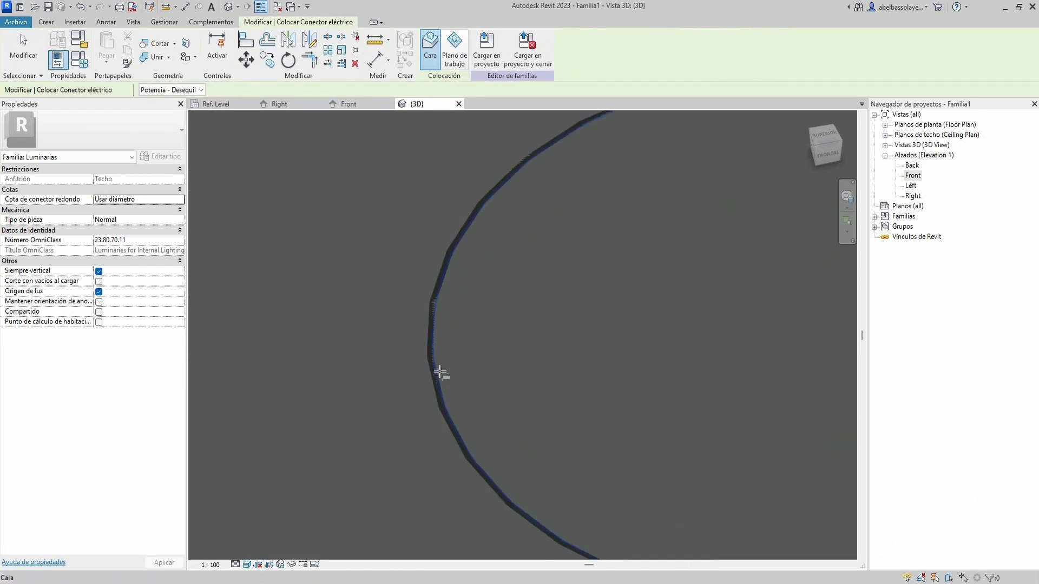
shift+middle_drag(441, 372, 452, 395)
click(210, 565)
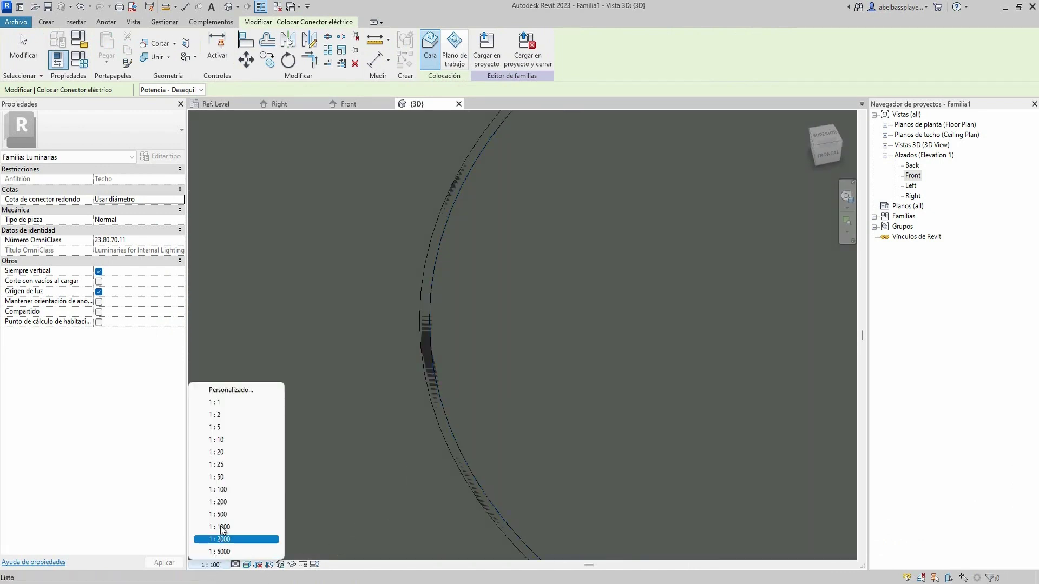
click(222, 457)
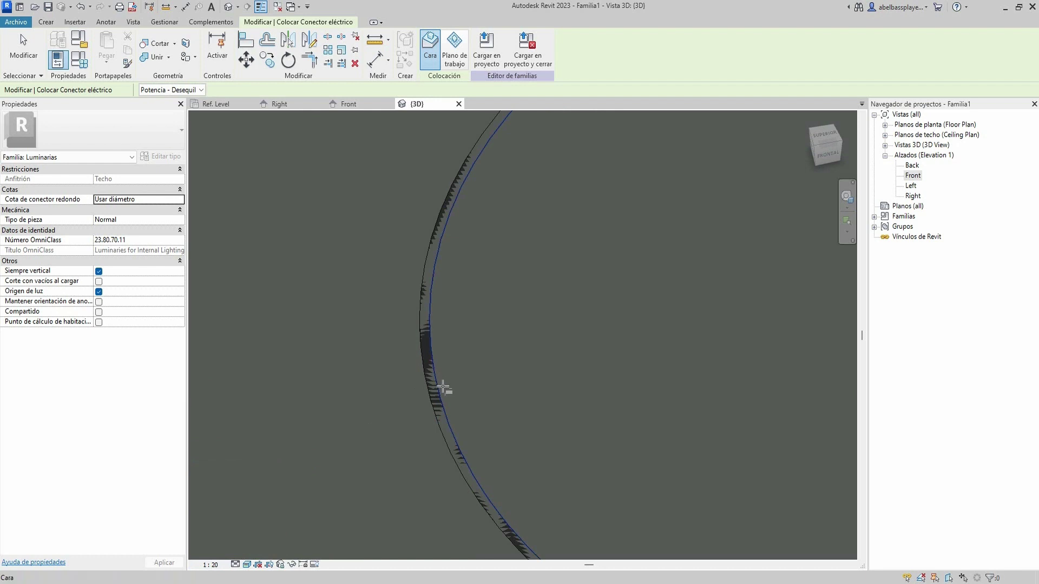
scroll(441, 388, down, 2)
scroll(440, 387, down, 5)
mouse_move(601, 378)
shift+middle_down()
mouse_move(649, 268)
mouse_move(568, 285)
mouse_move(641, 308)
shift+middle_up()
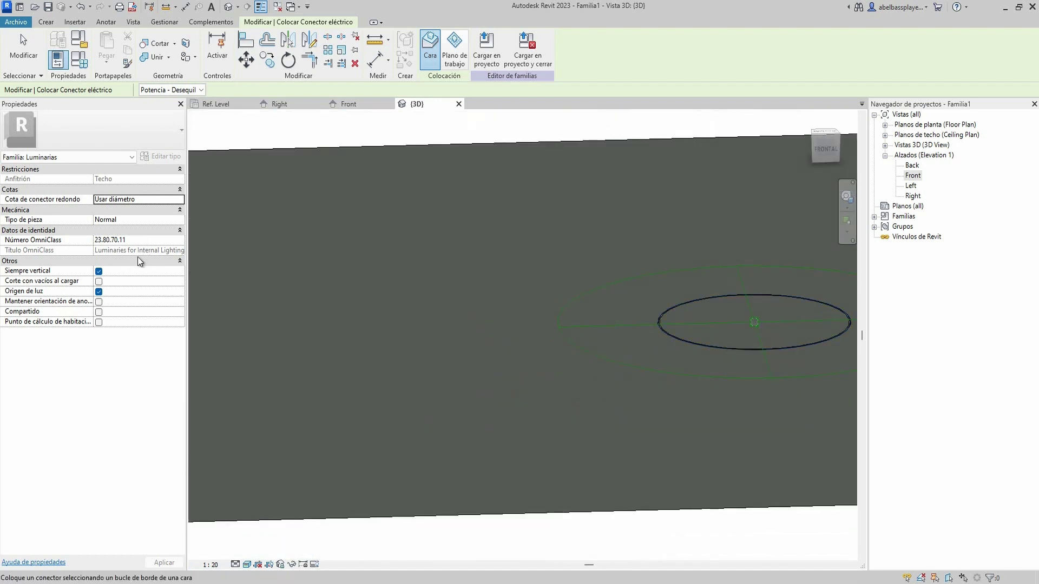
mouse_move(324, 379)
shift+middle_down()
mouse_move(520, 408)
mouse_move(469, 367)
mouse_move(676, 401)
mouse_move(602, 429)
mouse_move(568, 426)
shift+middle_up()
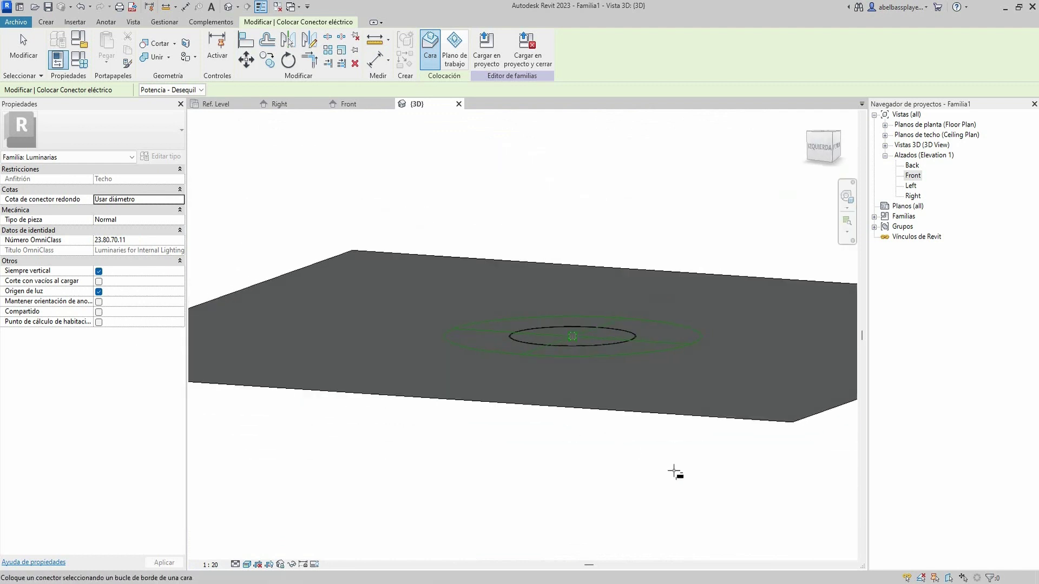
Link the connector's Fase 1 de carga aparente to the Carga aparente parameter, voltage 230.00 V.
key(Escape)
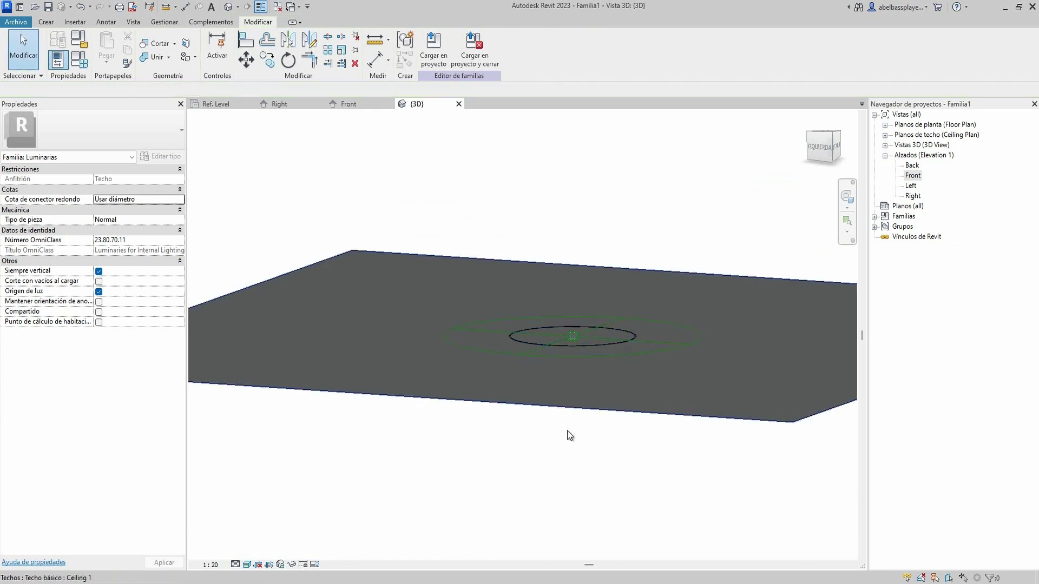
click(564, 449)
click(608, 346)
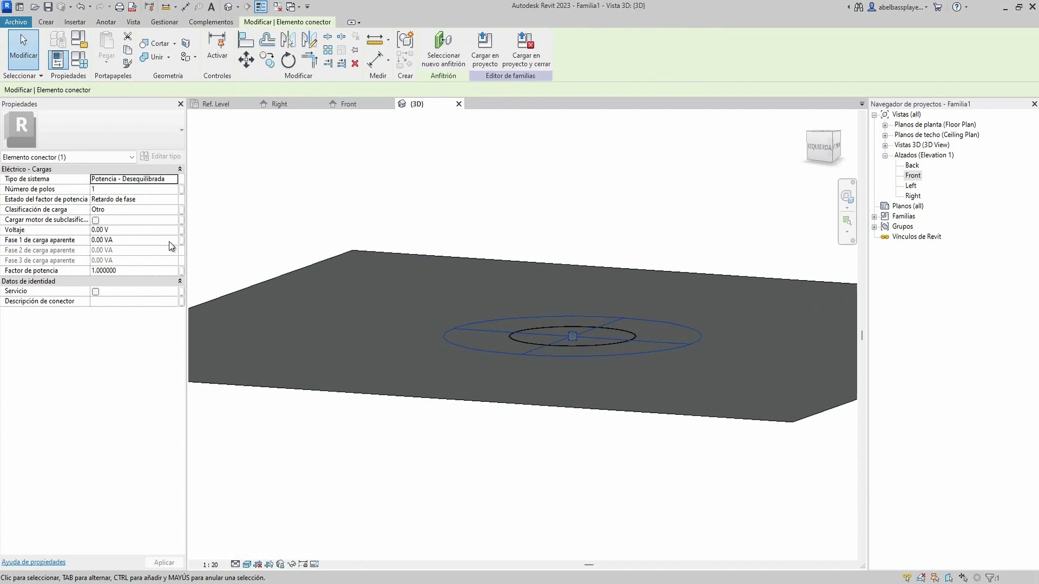
click(176, 241)
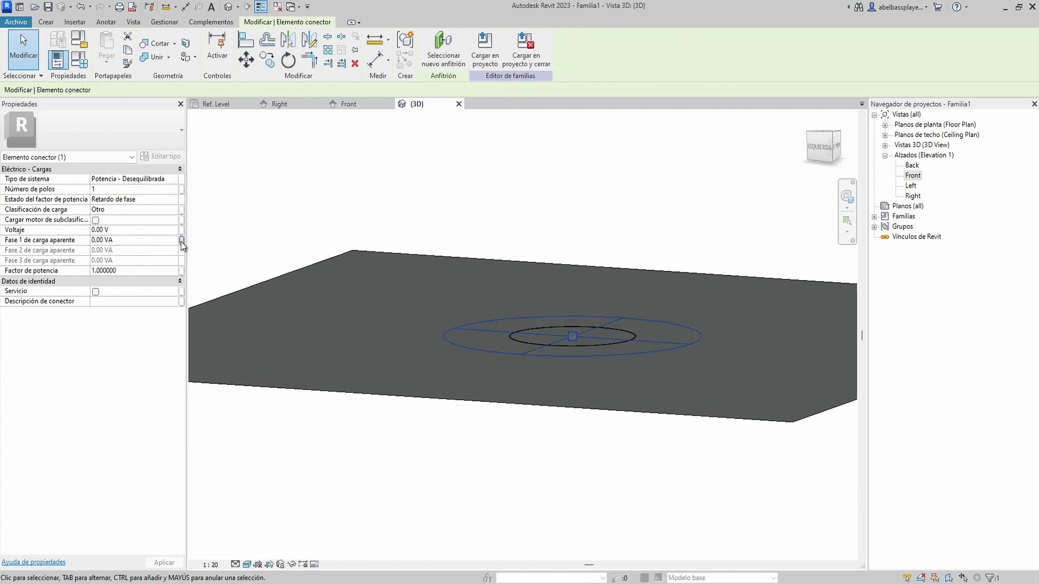
click(181, 240)
click(235, 221)
click(319, 353)
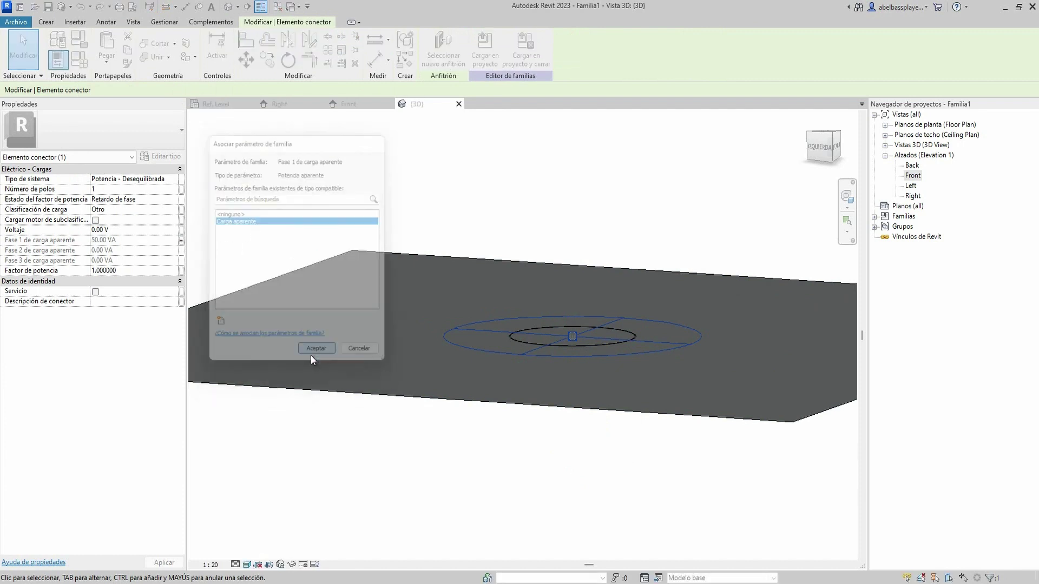
click(123, 230)
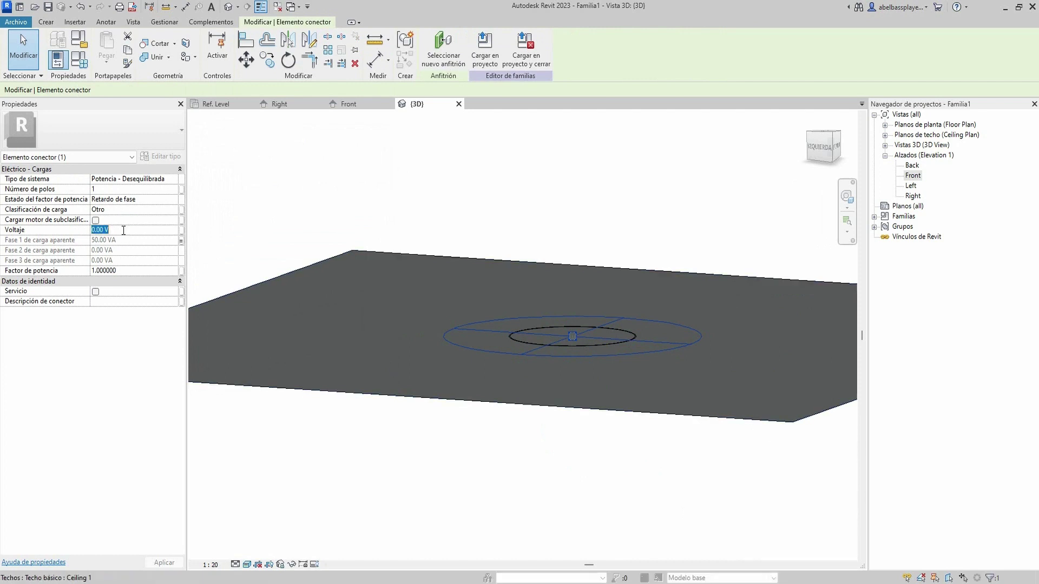
text(230)
mouse_move(281, 343)
shift+middle_down()
mouse_move(522, 446)
mouse_move(381, 443)
shift+middle_up()
click(522, 446)
Create a new project from the Plantilla arquitectónica template.
click(443, 232)
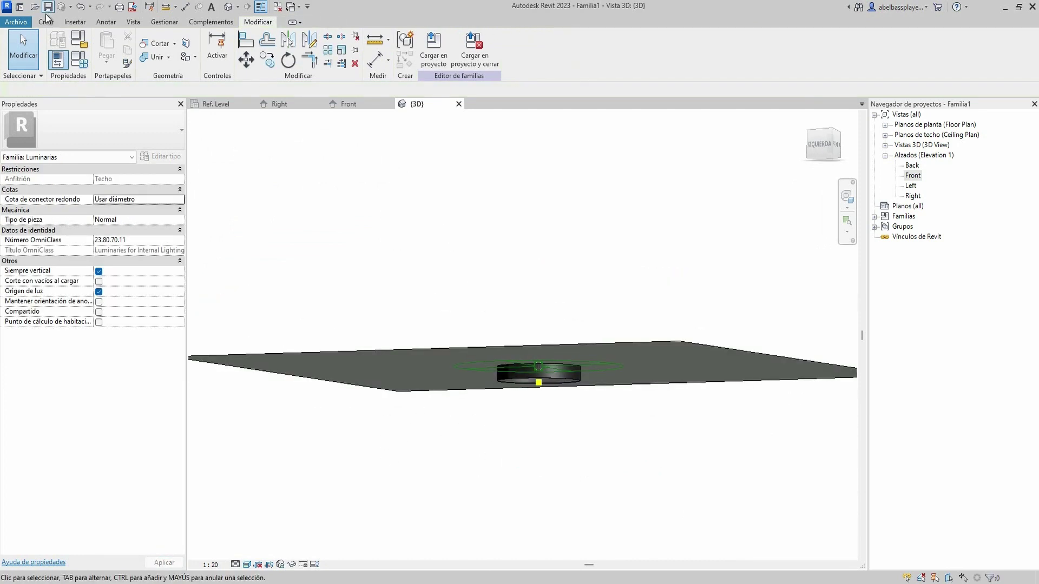
click(20, 24)
mouse_move(37, 65)
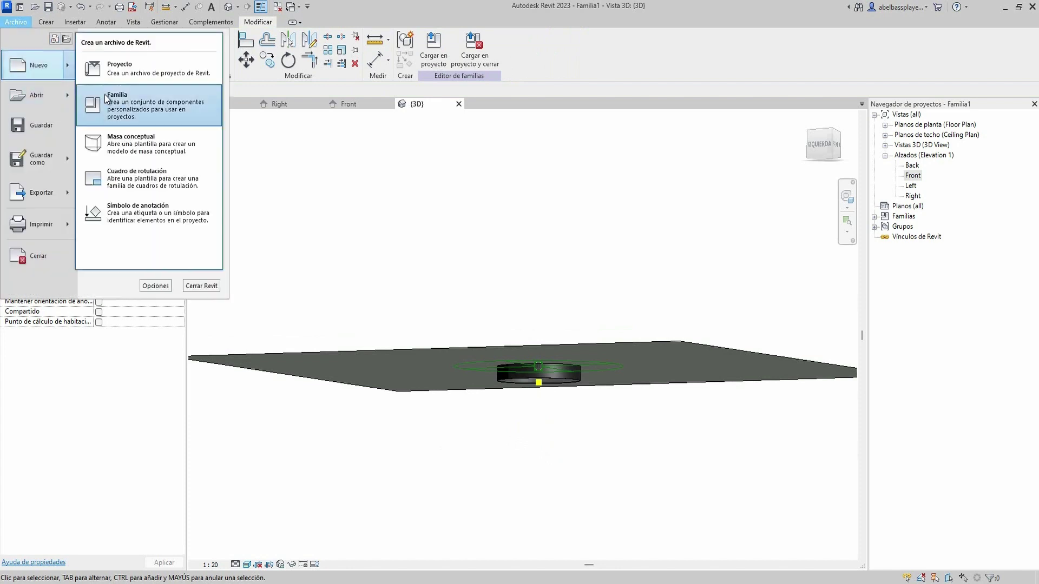
click(144, 67)
click(503, 274)
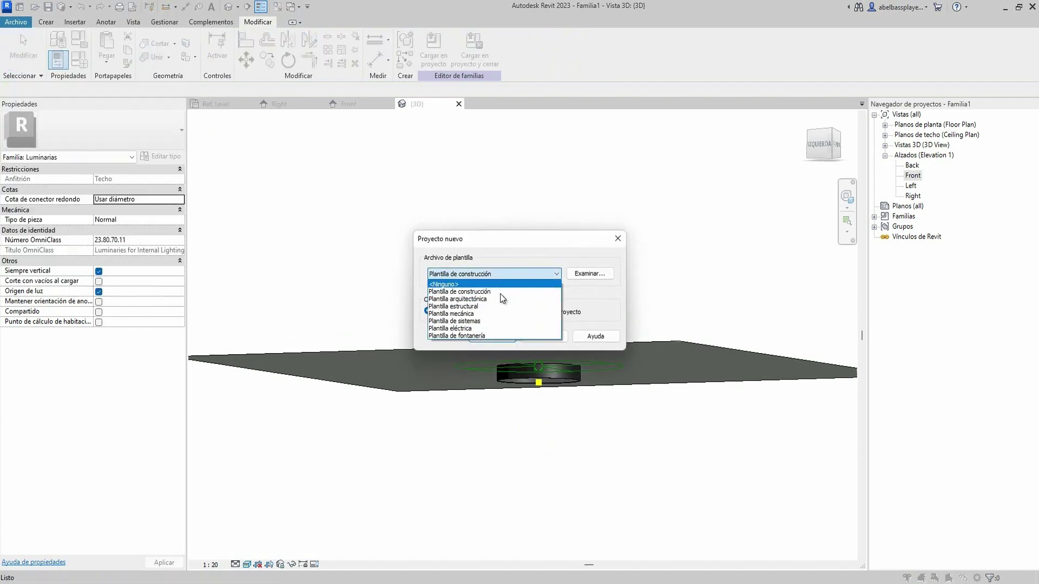
click(487, 298)
click(490, 336)
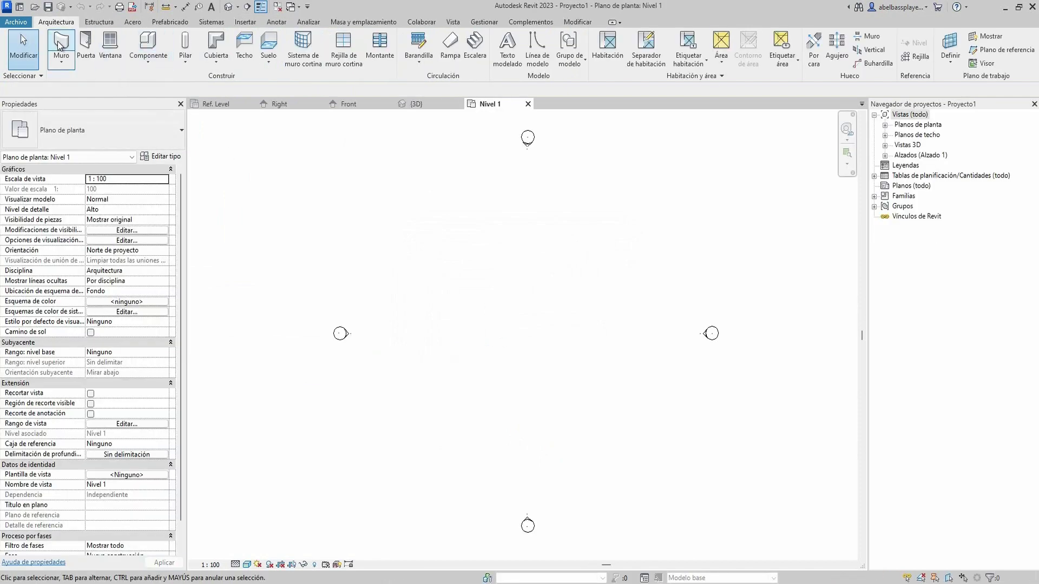
Draw a 17 × 10 rectangle of Por defecto - 10 cm walls on Nivel 1 using WA.
key(w)
key(a)
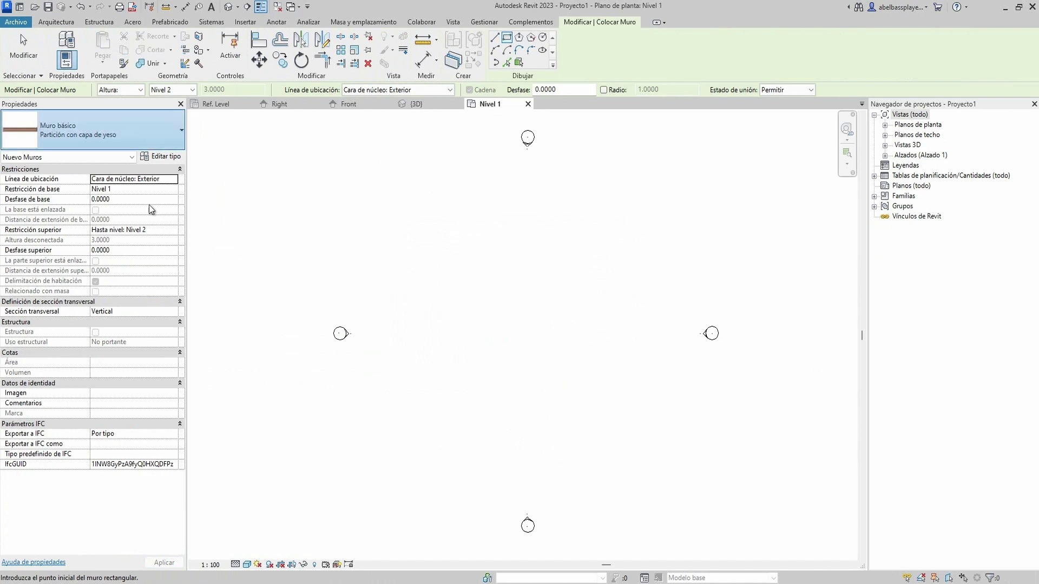
click(108, 132)
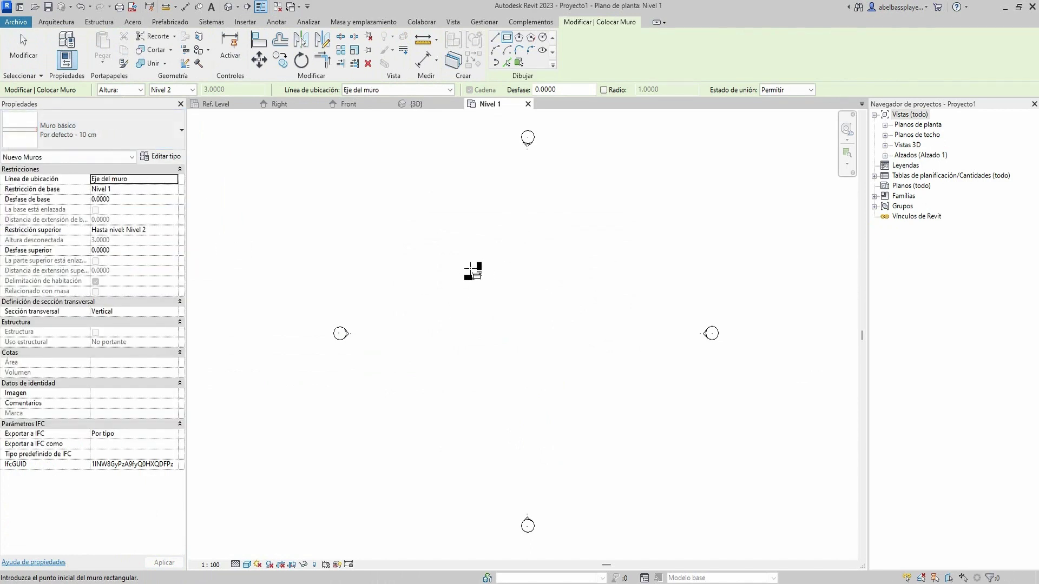
click(463, 269)
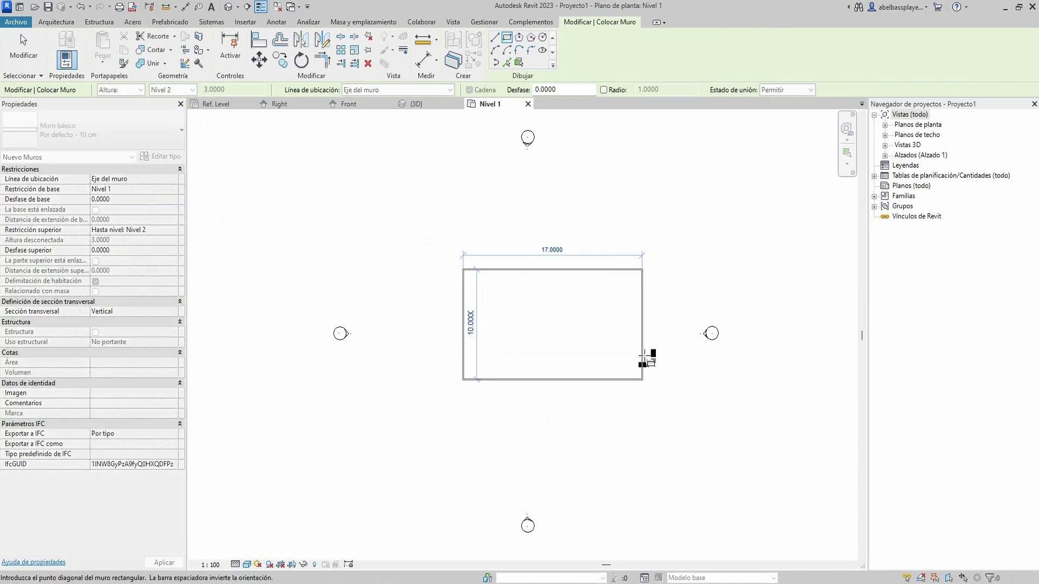
click(642, 380)
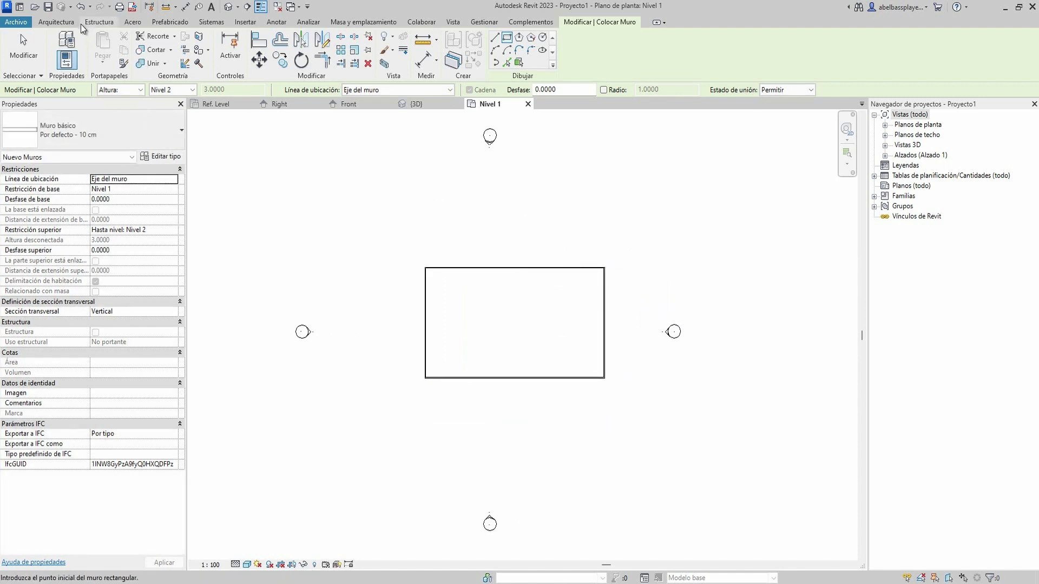
click(65, 22)
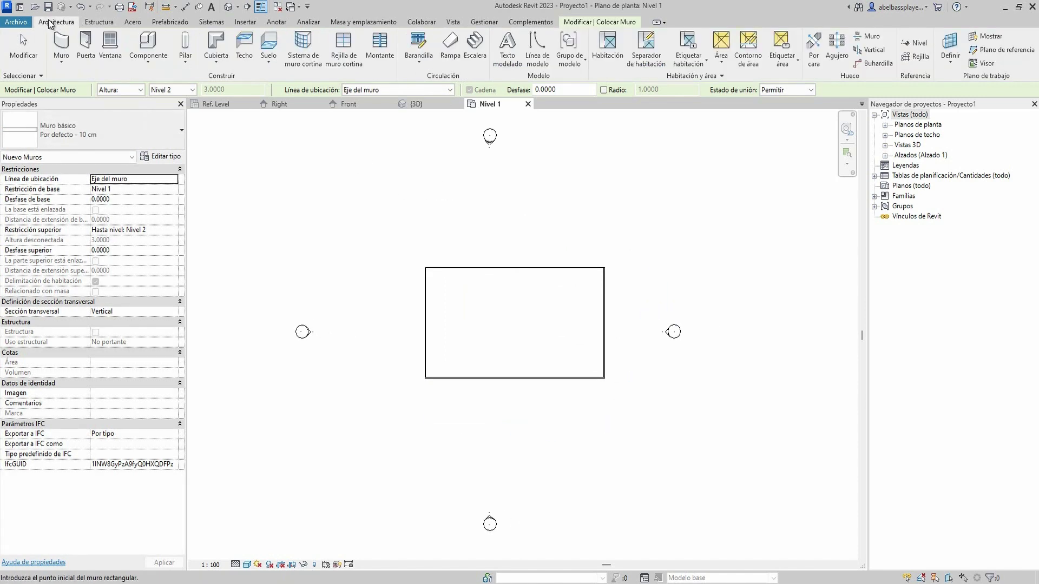
Start a sketched ceiling and review the project's length and density unit formats via UN.
click(251, 51)
click(540, 51)
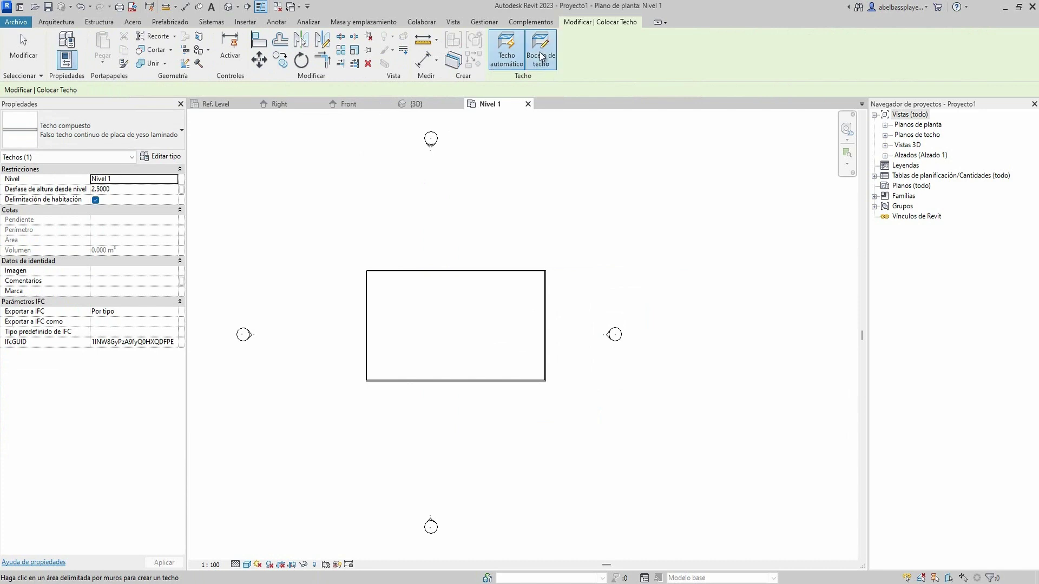
click(137, 192)
key(u)
key(n)
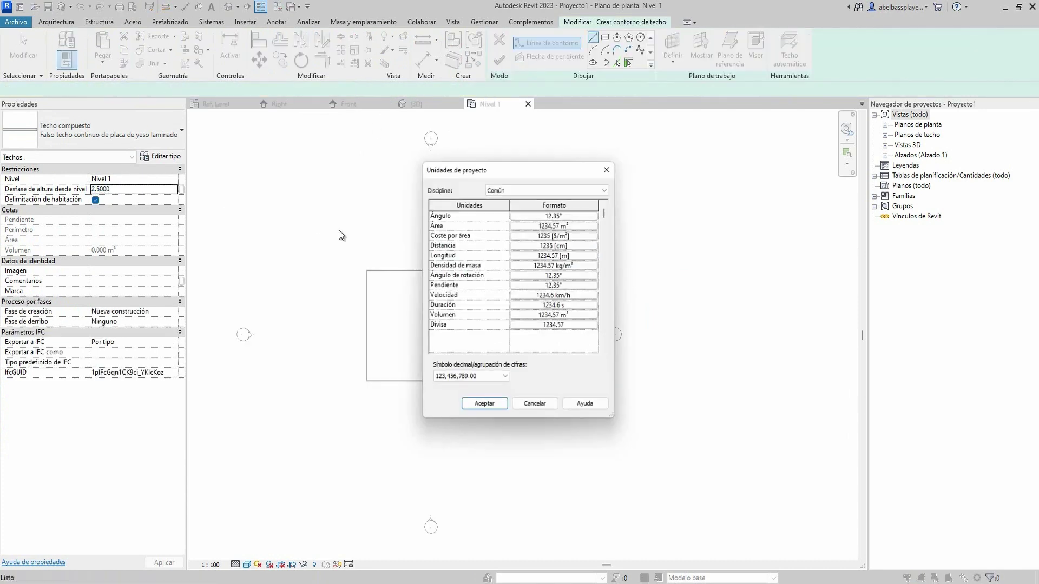
click(578, 265)
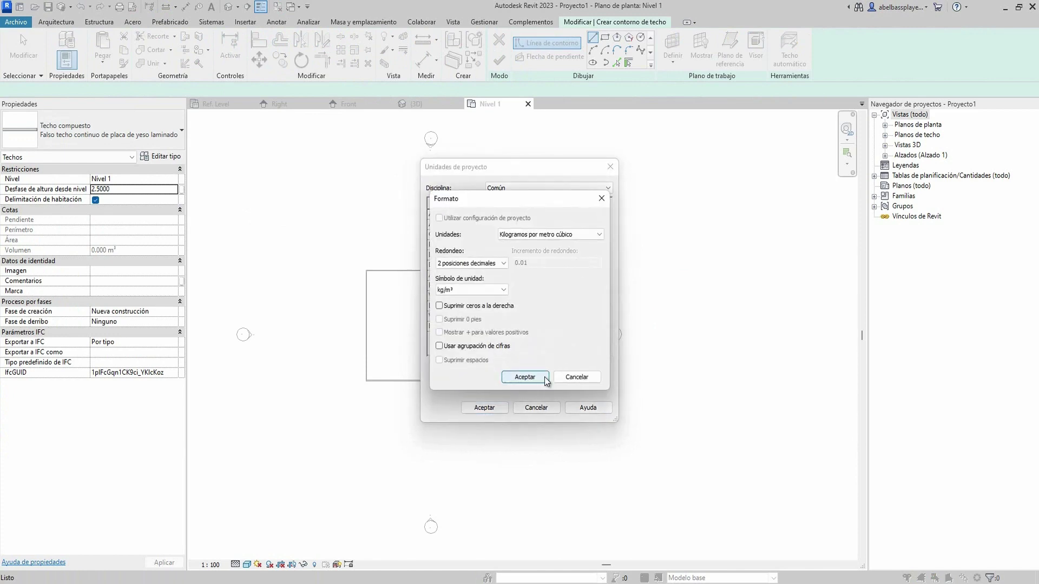
click(565, 381)
click(539, 256)
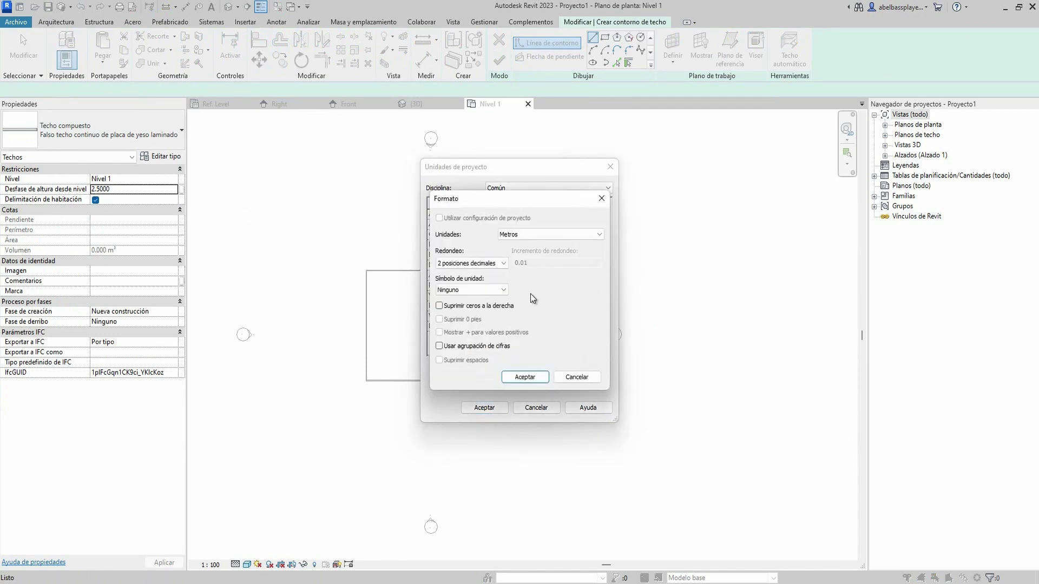
click(510, 380)
click(509, 408)
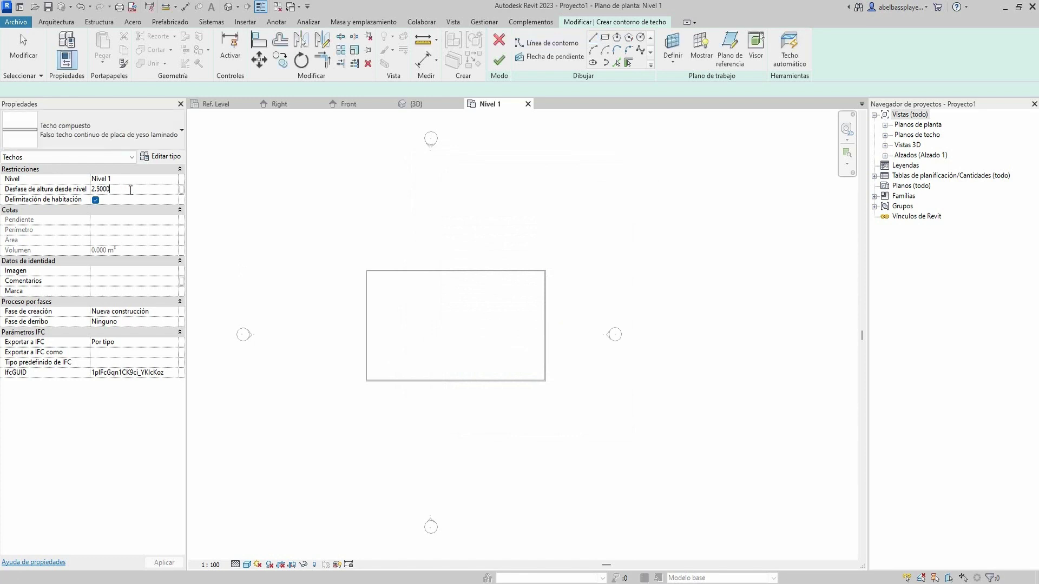
Sketch the ceiling boundary as a rectangle between the wall corners and finish the ceiling.
scroll(354, 269, up, 2)
scroll(353, 272, up, 2)
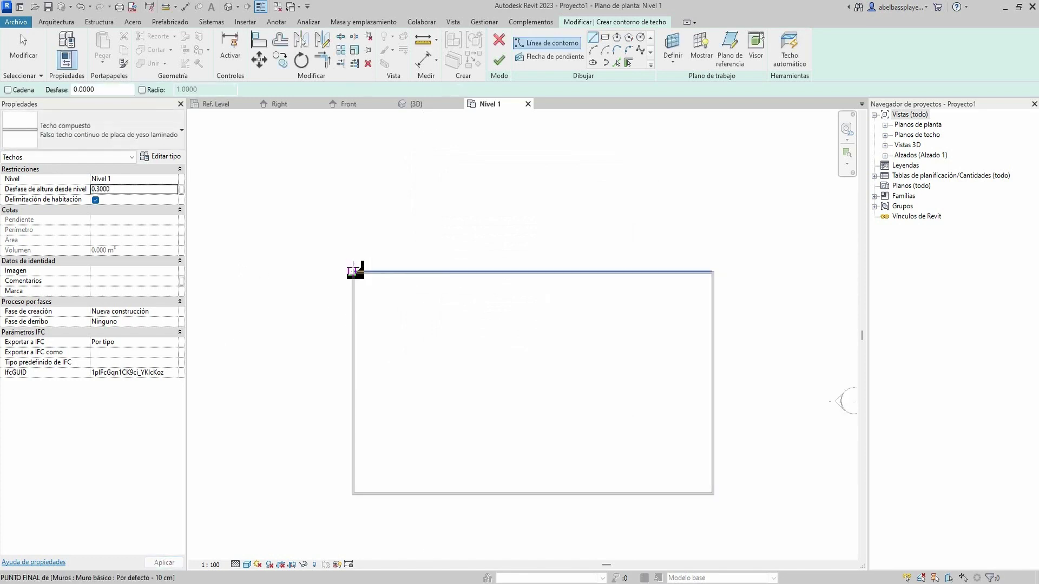
click(352, 271)
key(Escape)
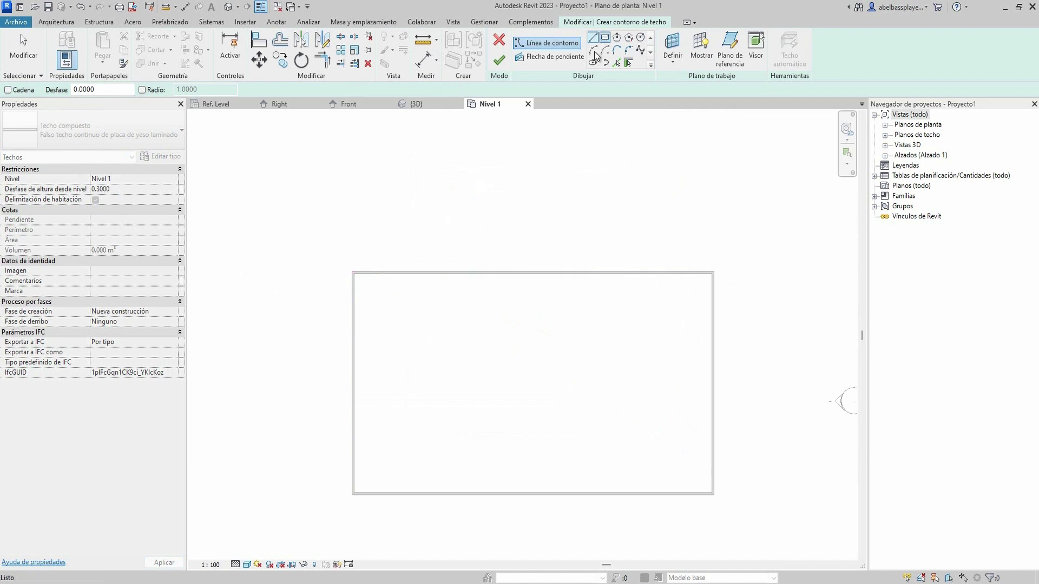
scroll(335, 281, up, 2)
scroll(315, 265, up, 2)
click(314, 264)
scroll(314, 264, down, 4)
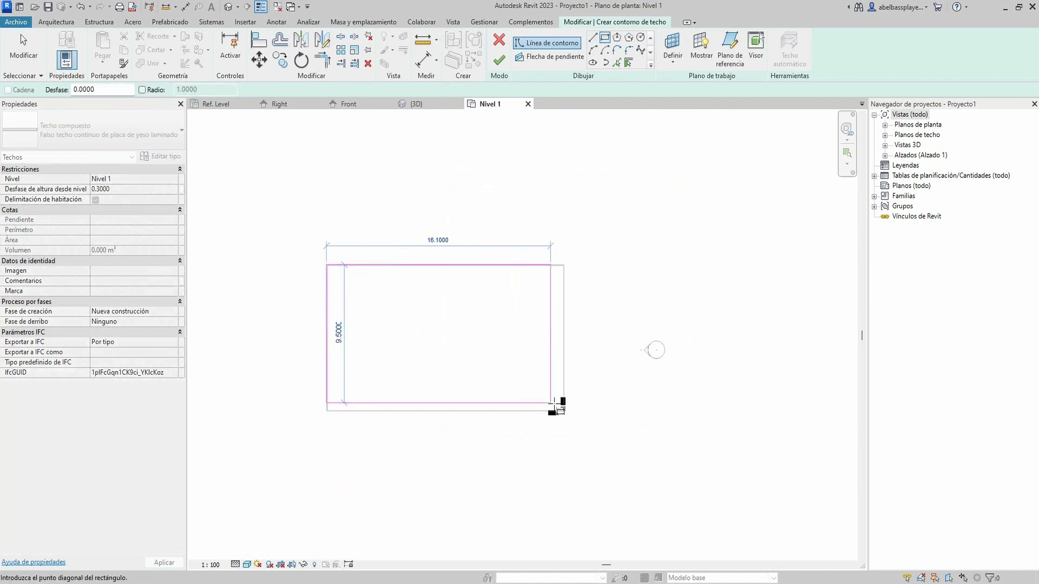
scroll(552, 407, up, 4)
click(562, 408)
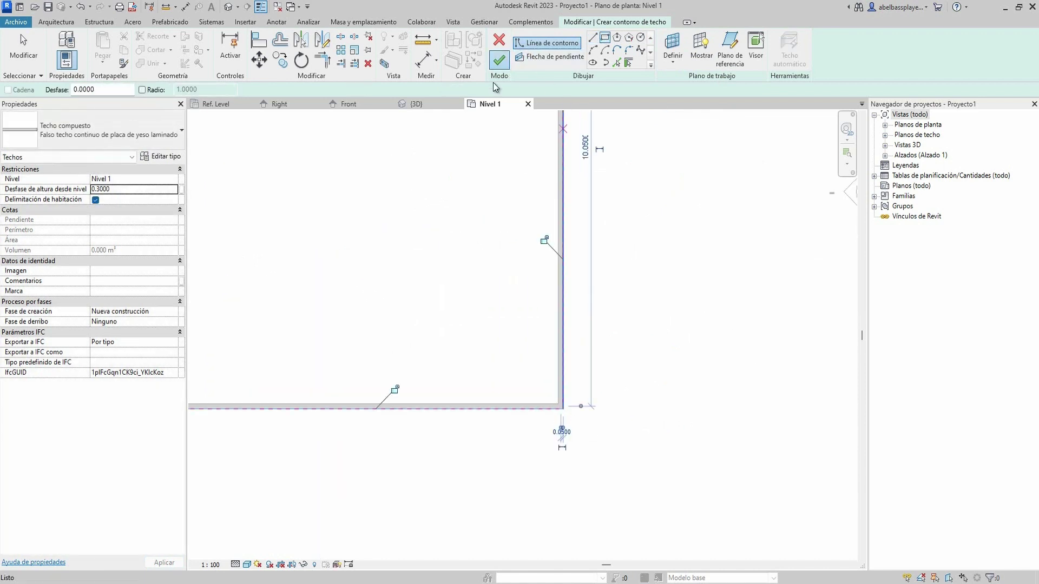
click(498, 59)
Check the ceiling in the default 3D view, then return to the Familia1 family.
click(227, 6)
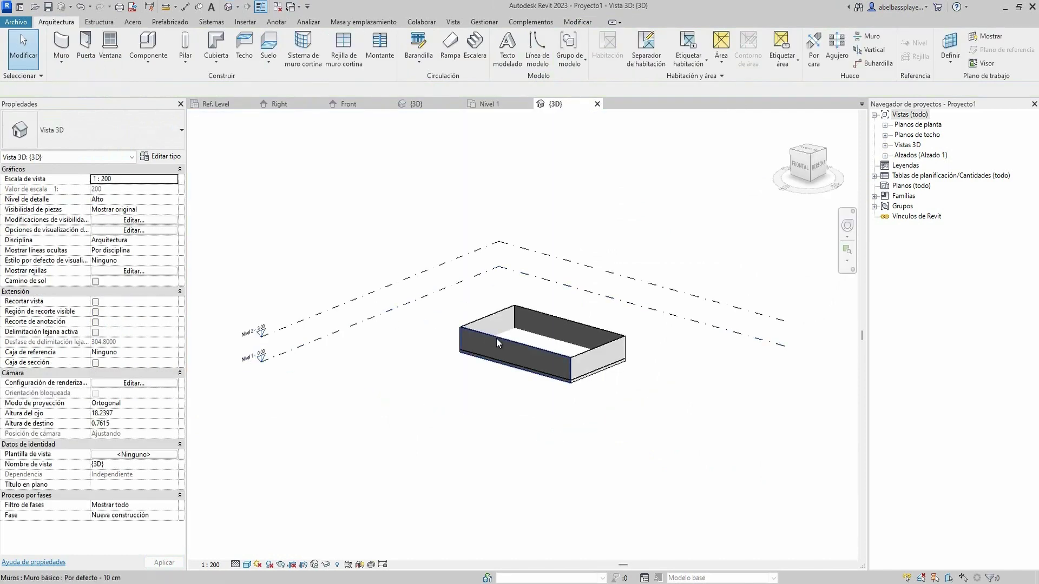
shift+middle_drag(559, 344, 487, 335)
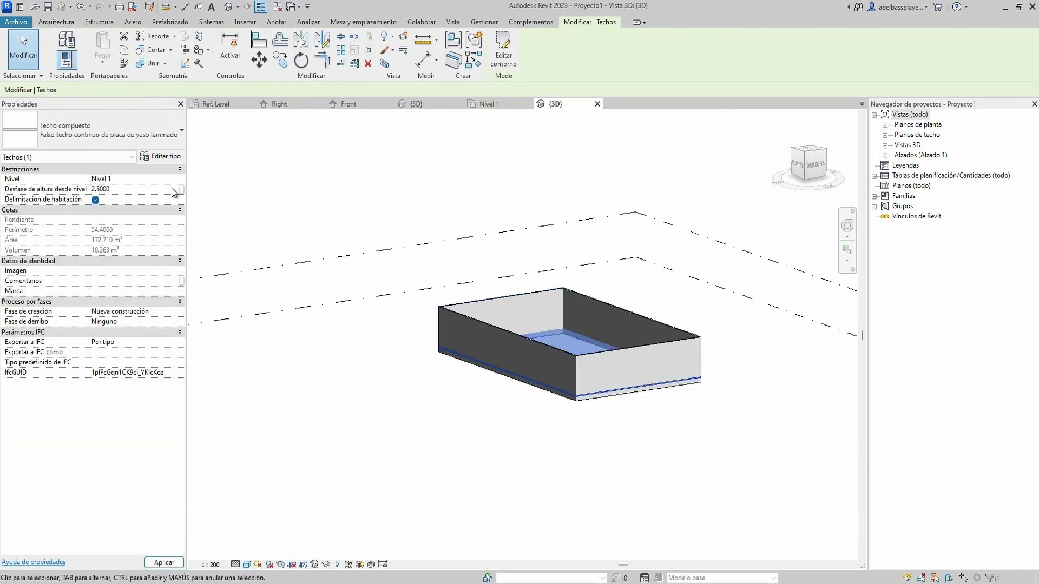
scroll(546, 327, up, 2)
scroll(541, 325, up, 1)
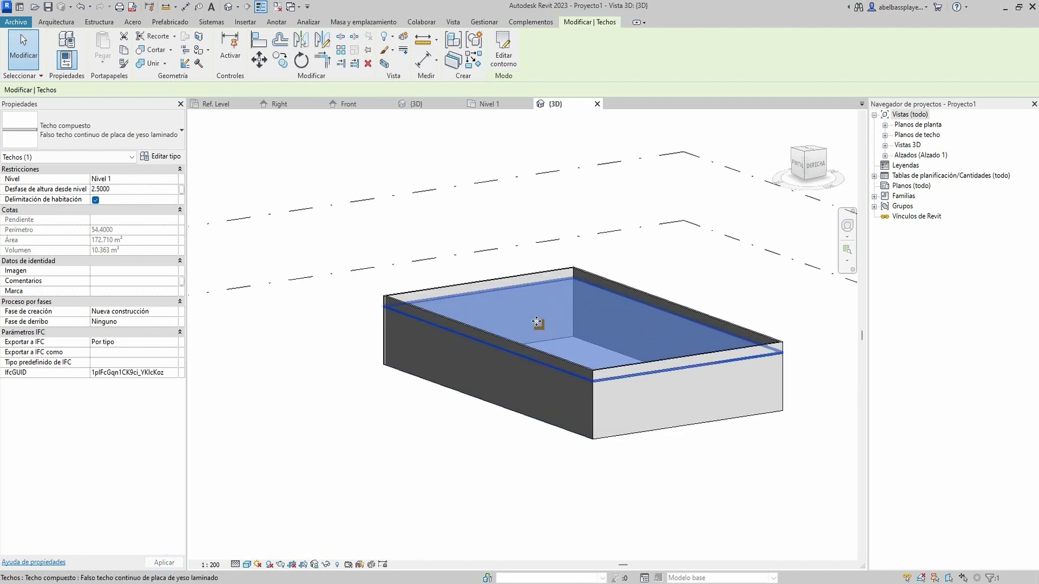
click(445, 455)
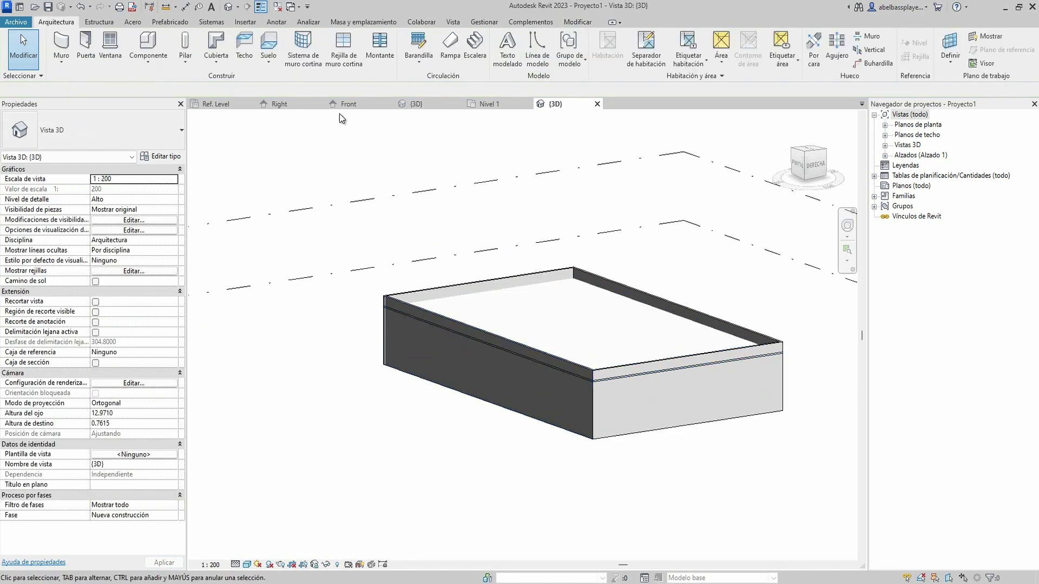
click(417, 102)
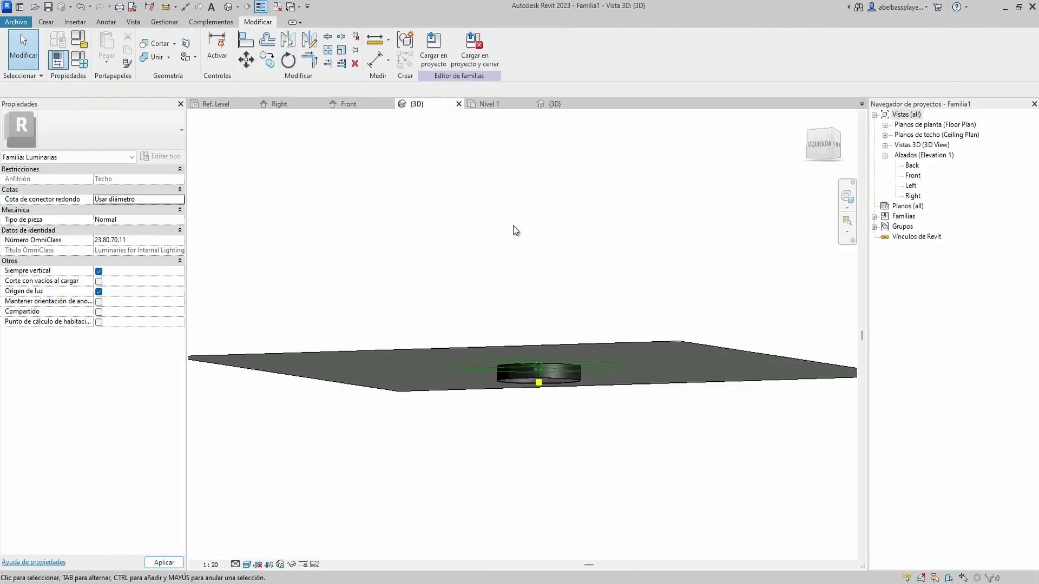
Load Familia1 into the project and place four luminaires on the ceiling from the Top view.
click(438, 49)
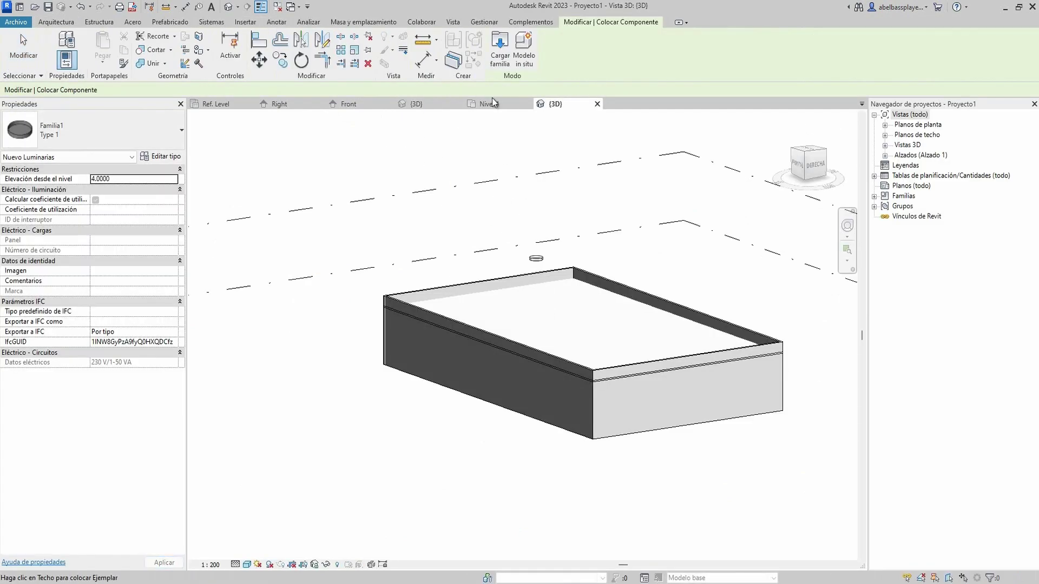
click(809, 156)
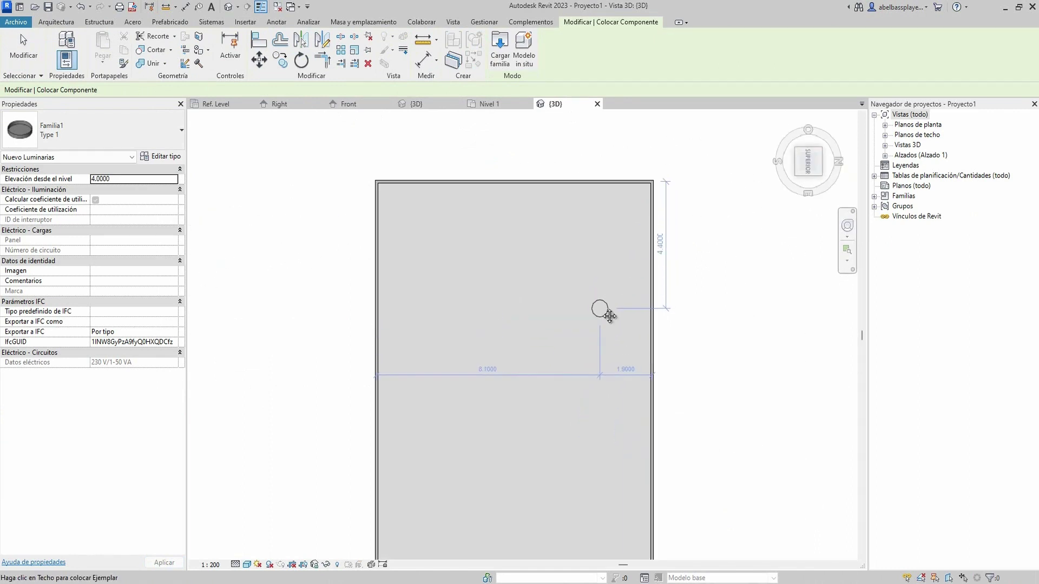
click(632, 339)
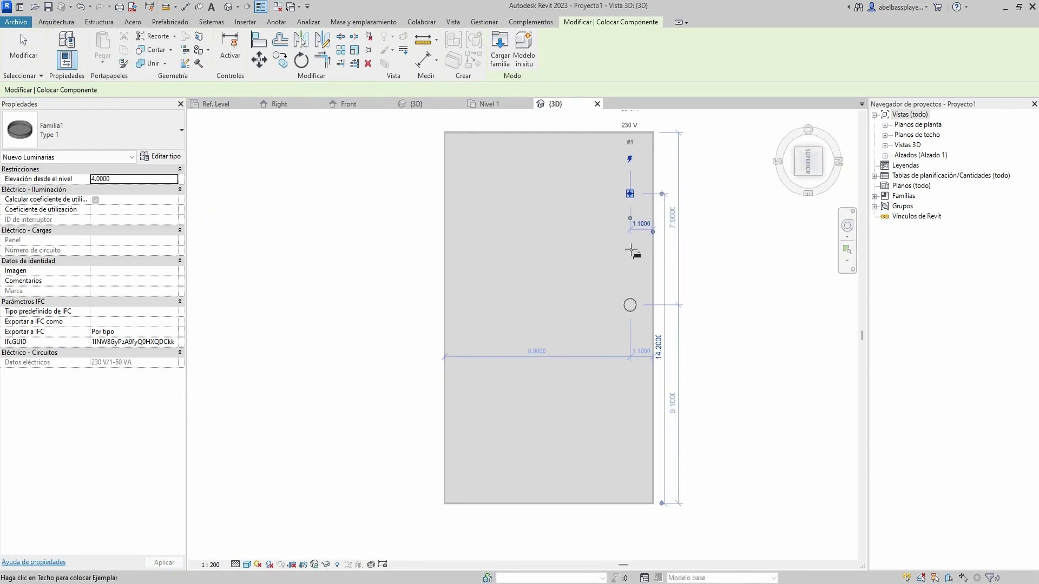
click(622, 314)
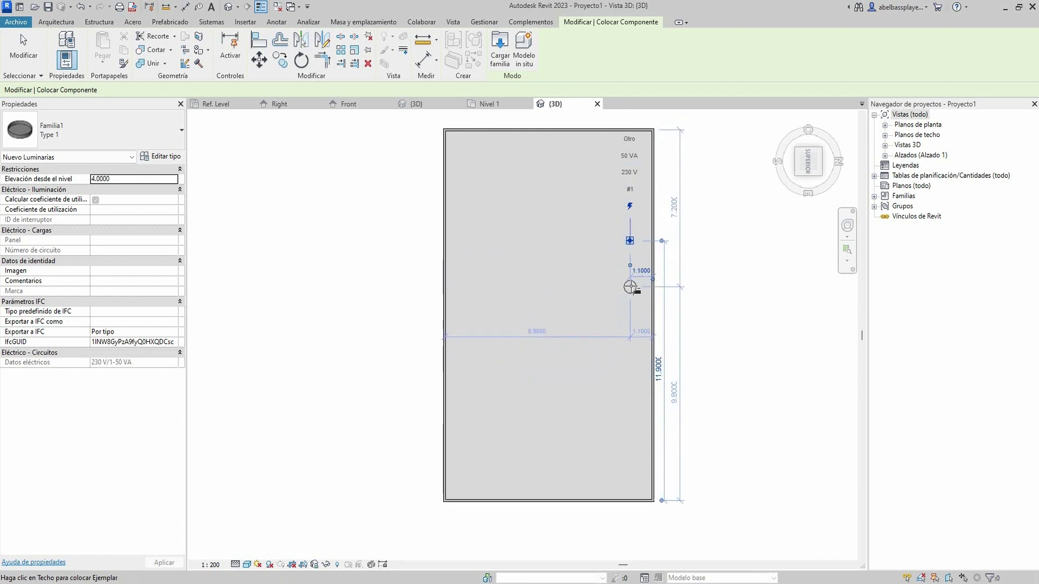
click(632, 333)
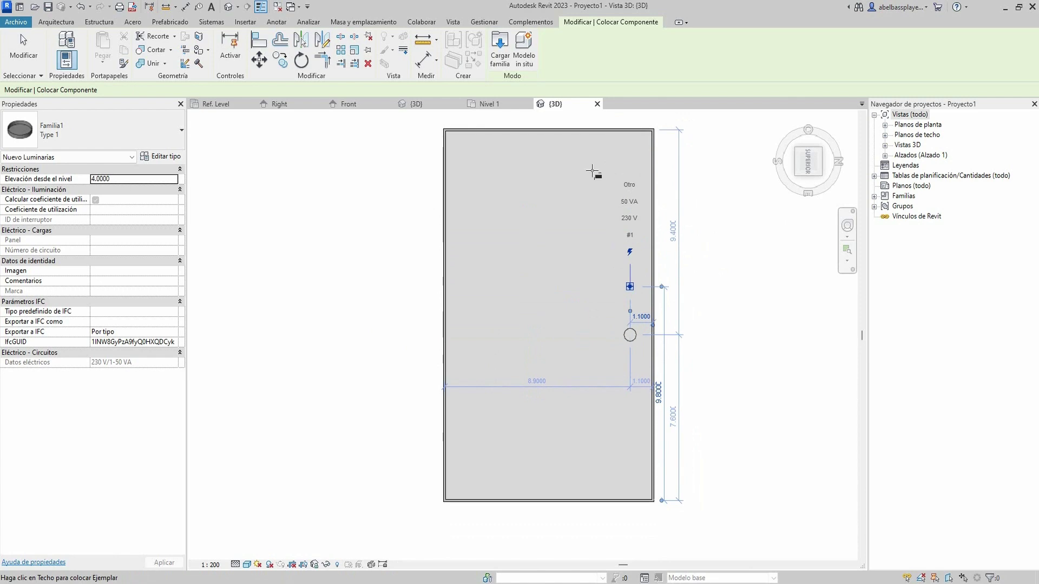
click(542, 157)
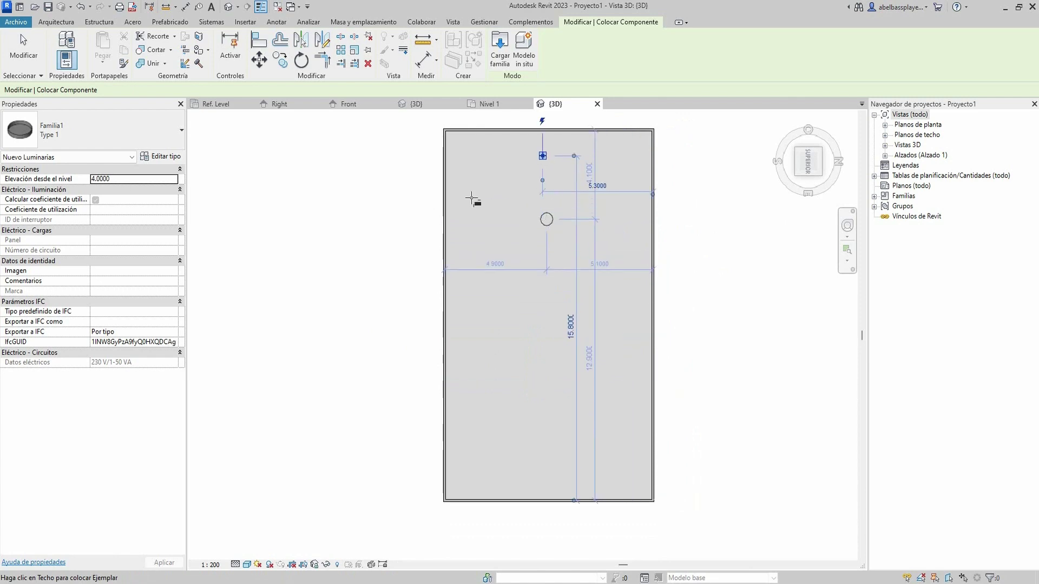
double_click(912, 126)
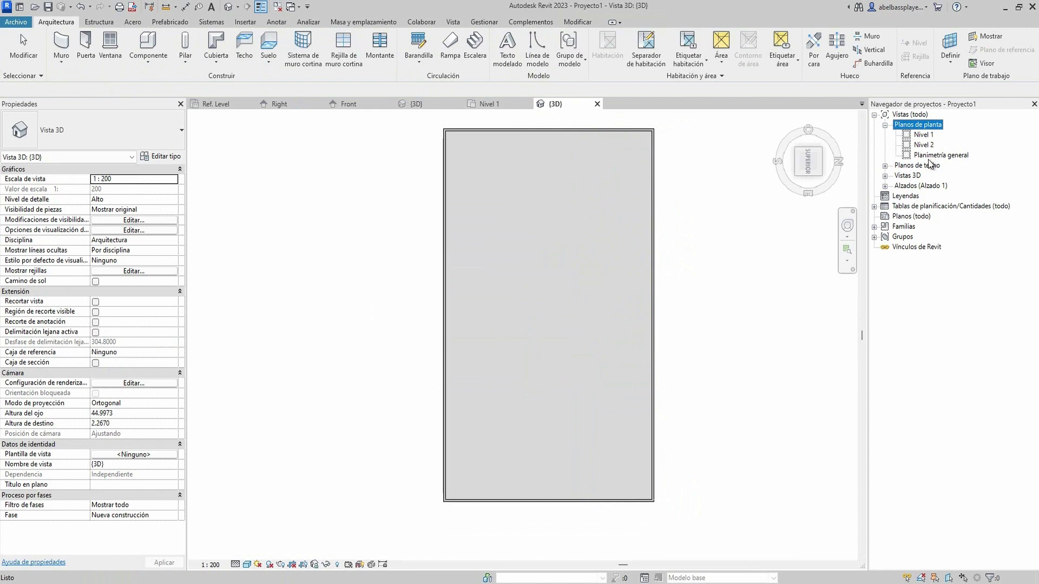
In the Nivel 1 ceiling plan, delete the stray luminaire and select the row of four.
double_click(926, 166)
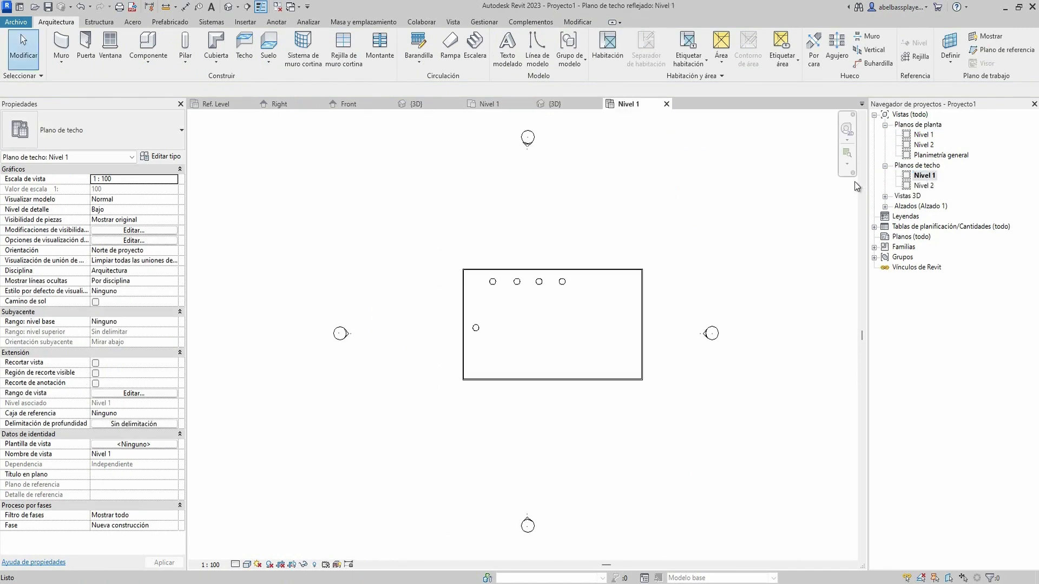
scroll(501, 292, up, 4)
scroll(501, 292, up, 2)
click(412, 415)
key(Delete)
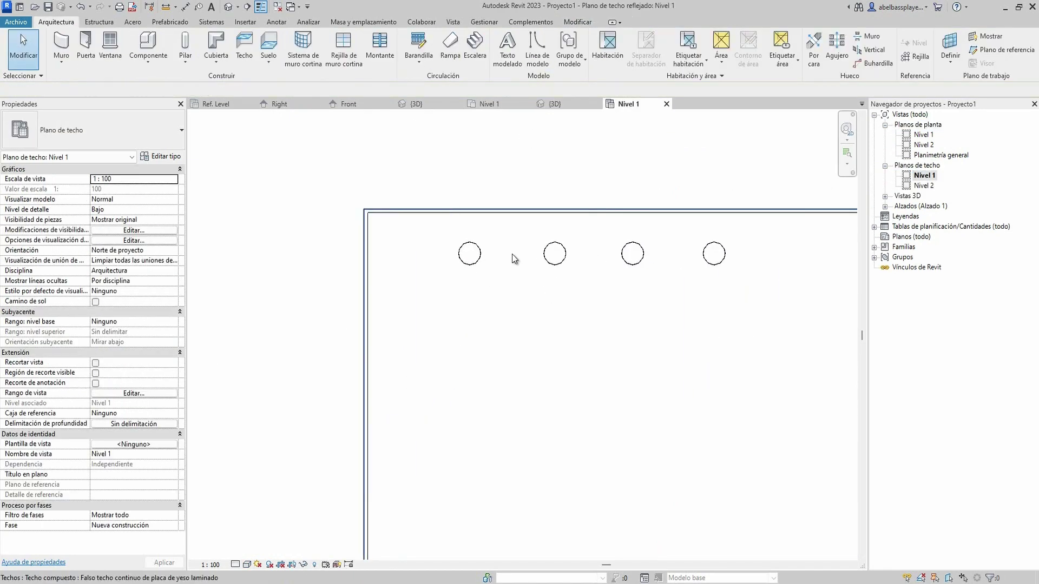
click(469, 254)
middle_drag(581, 257, 526, 256)
ctrl+click(498, 253)
ctrl+click(576, 254)
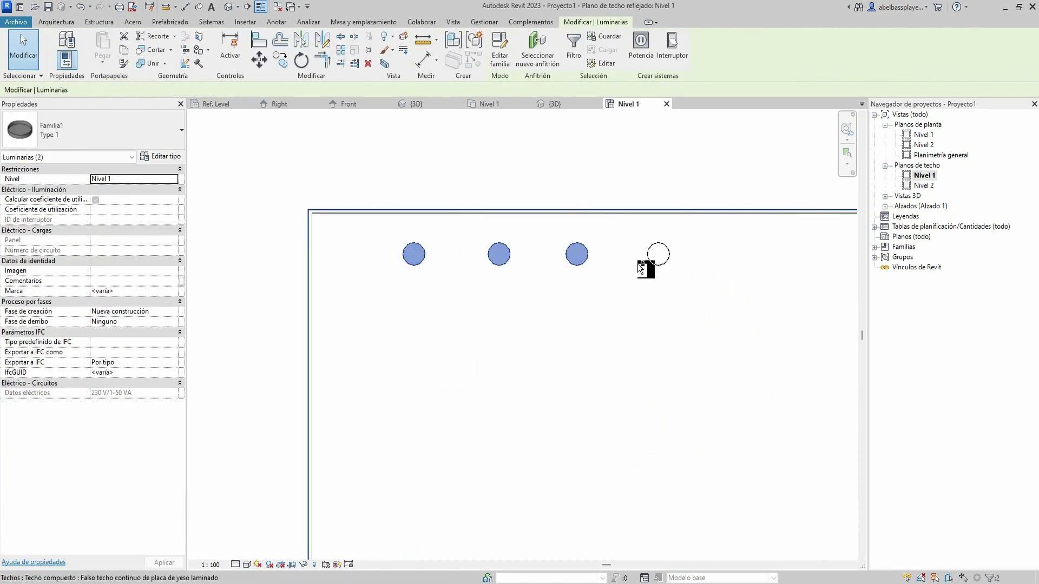
ctrl+click(655, 264)
scroll(589, 266, down, 3)
Copy the four-luminaire row into a second row below, giving eight fixtures.
key(m)
key(v)
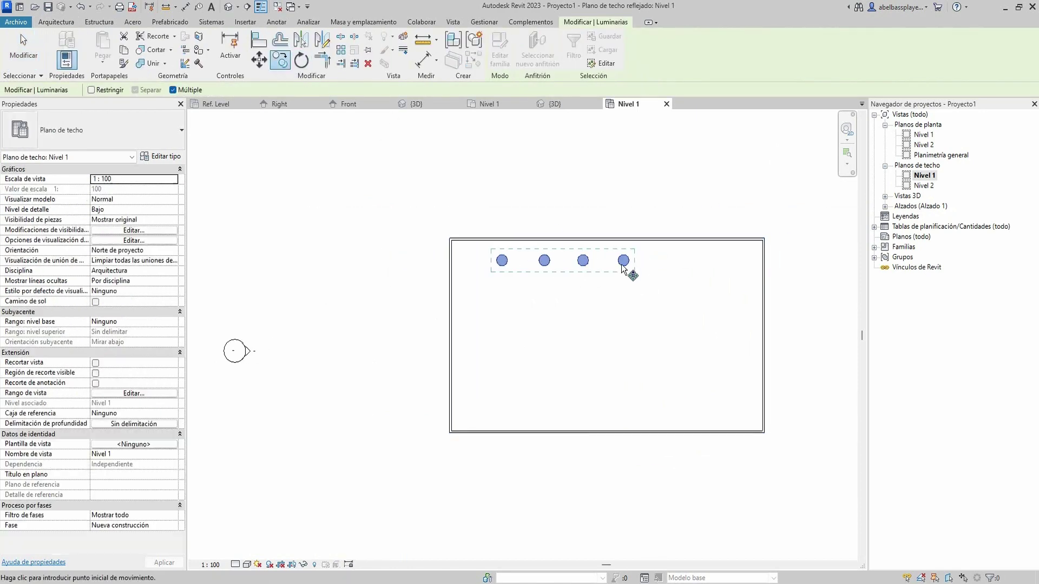
scroll(623, 264, up, 2)
click(623, 261)
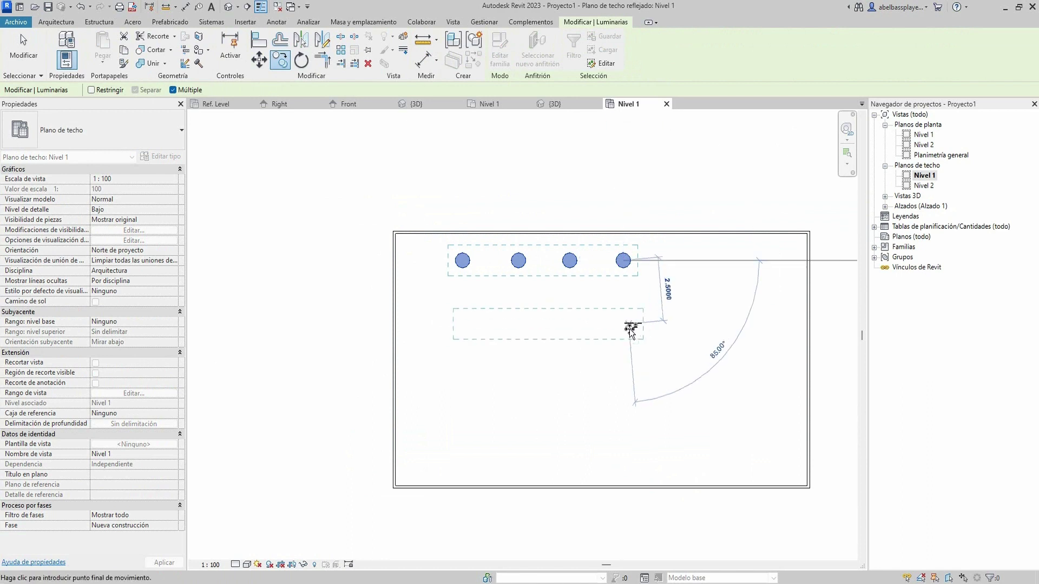
click(627, 370)
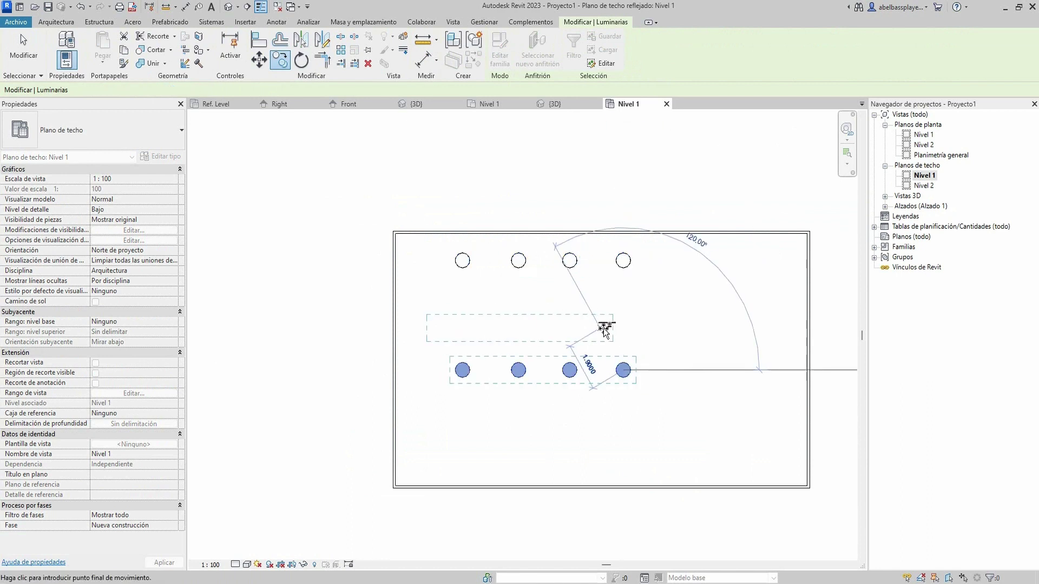
scroll(660, 364, down, 3)
middle_drag(661, 364, 579, 311)
key(Escape)
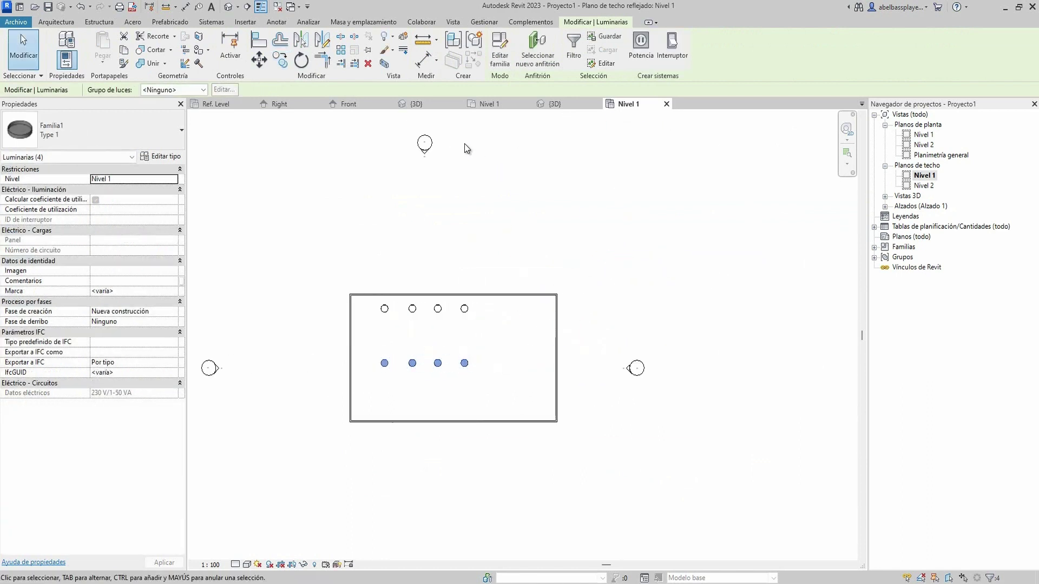
click(453, 22)
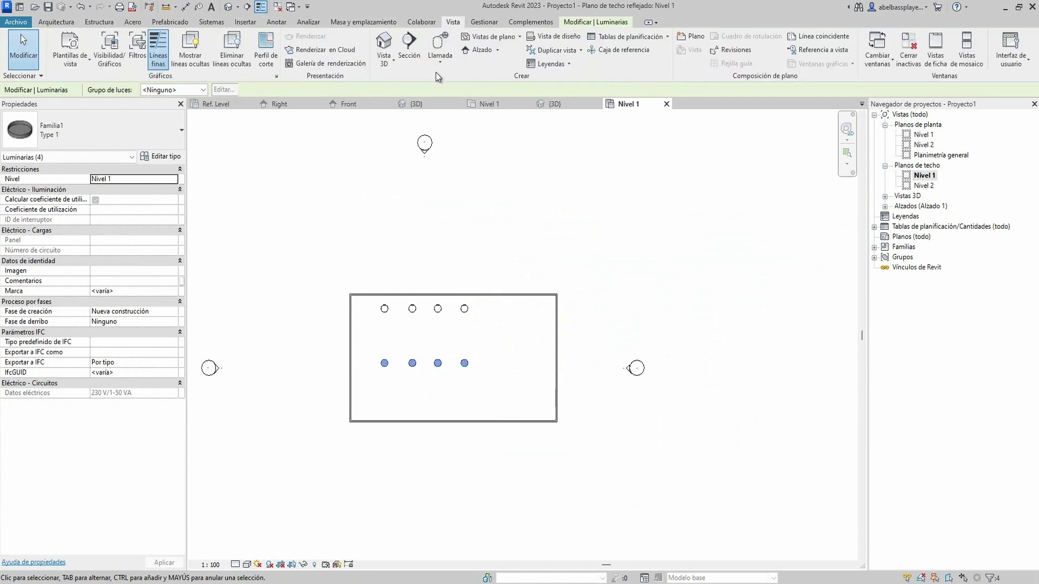
click(393, 61)
On Nivel 1, place a camera in the room's lower-right corner aimed into the room.
click(406, 104)
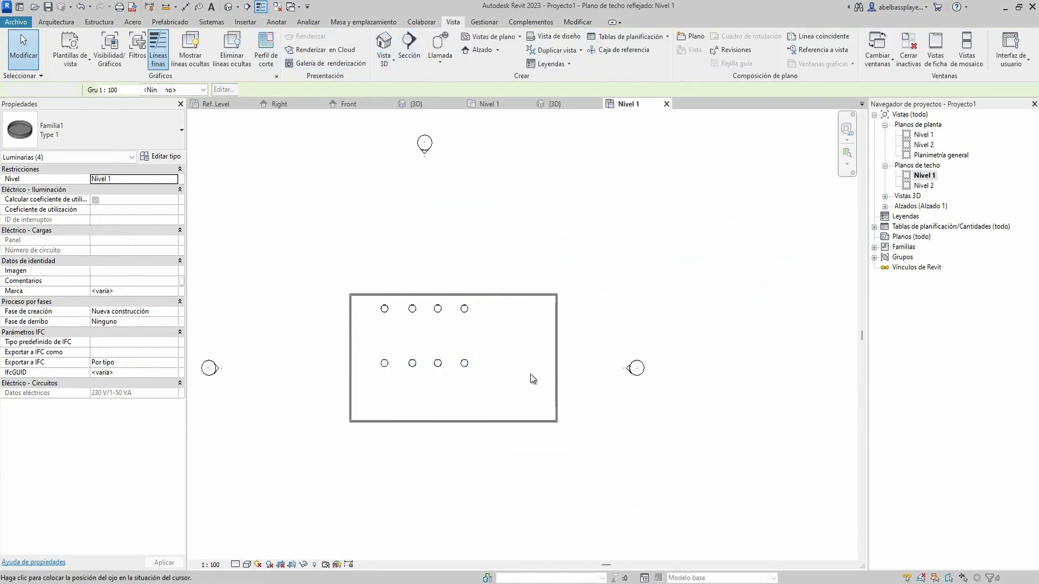
click(394, 61)
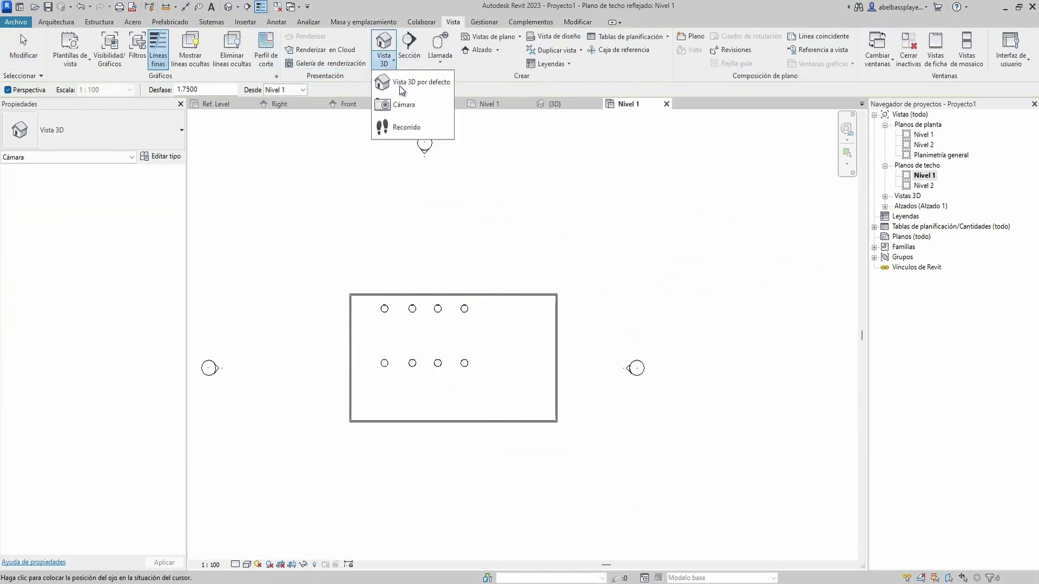
click(406, 104)
scroll(544, 406, up, 1)
middle_drag(524, 390, 571, 383)
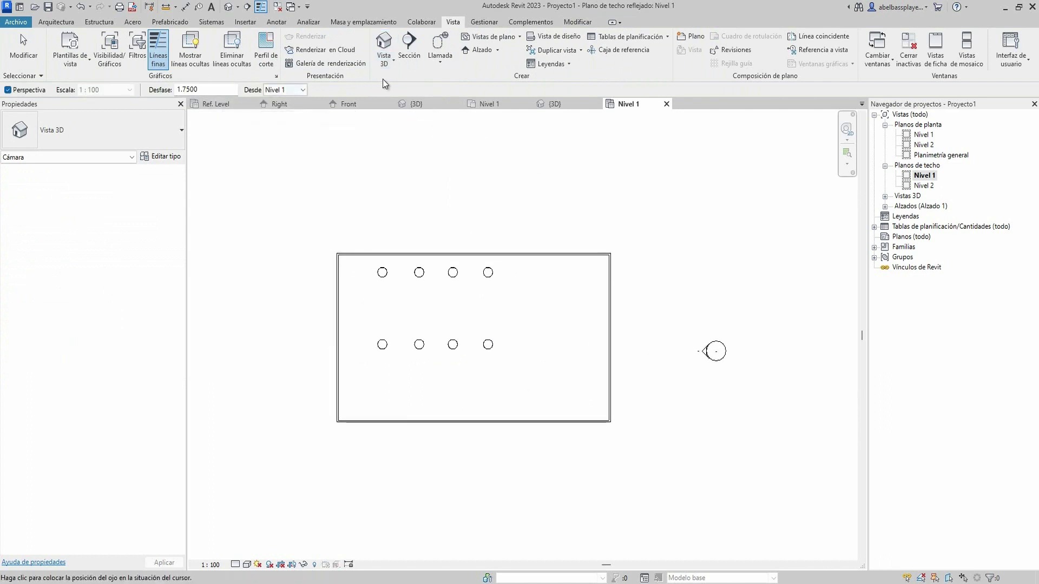
click(494, 103)
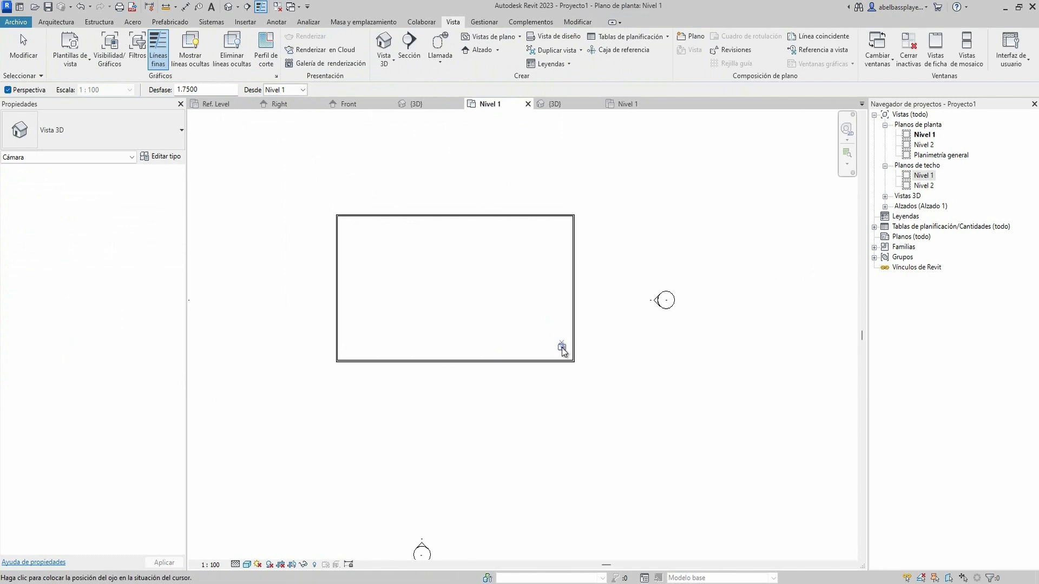
click(562, 348)
click(351, 231)
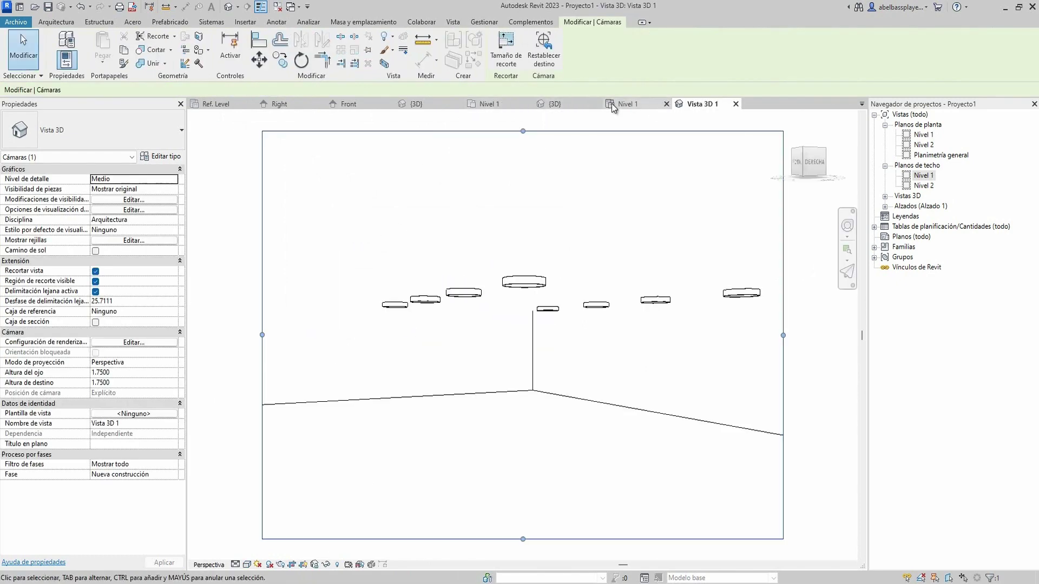
Display the new camera view in Realistic visual style and reframe it slightly upward.
click(247, 564)
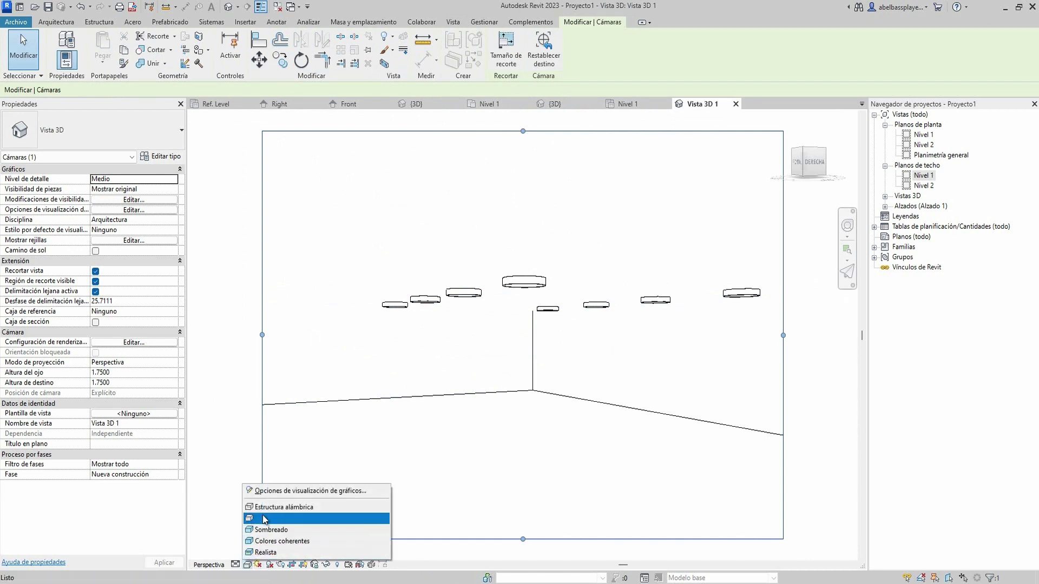
click(259, 551)
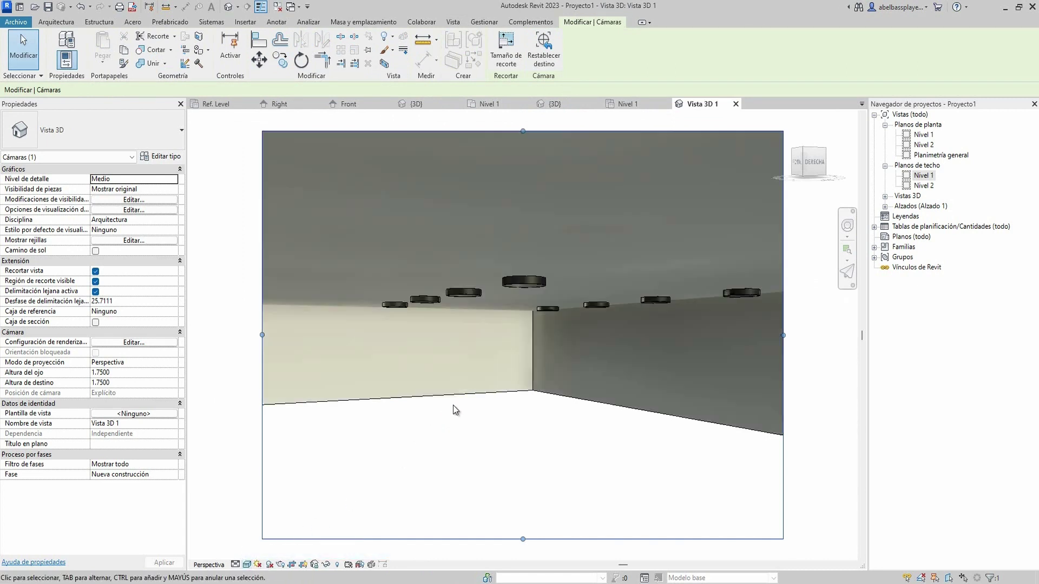
middle_drag(471, 419, 466, 401)
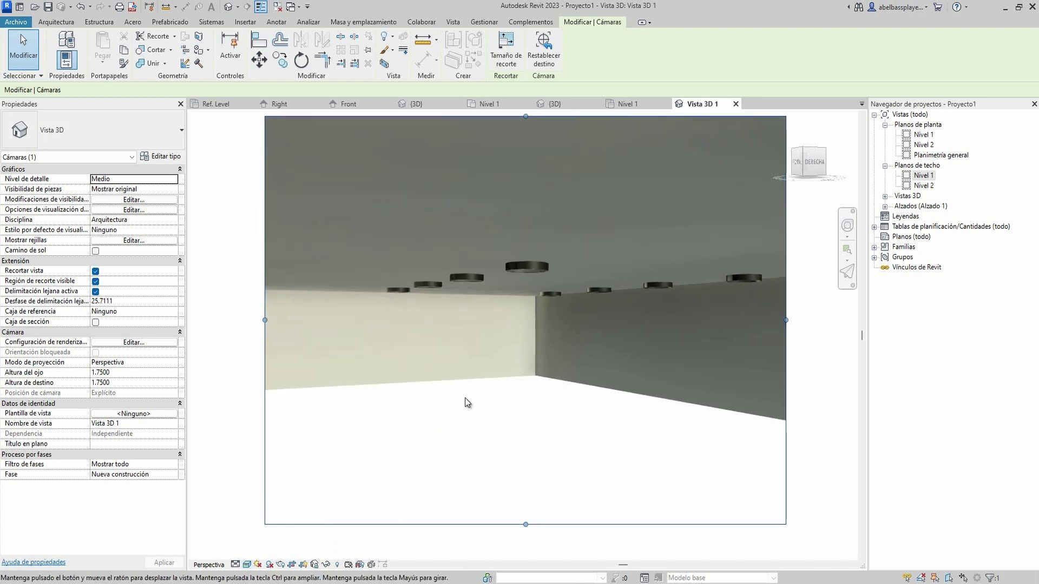
Set the camera's Altura del ojo and Altura de destino to 1.0000, then return to Nivel 1.
double_click(161, 372)
text(1.2000)
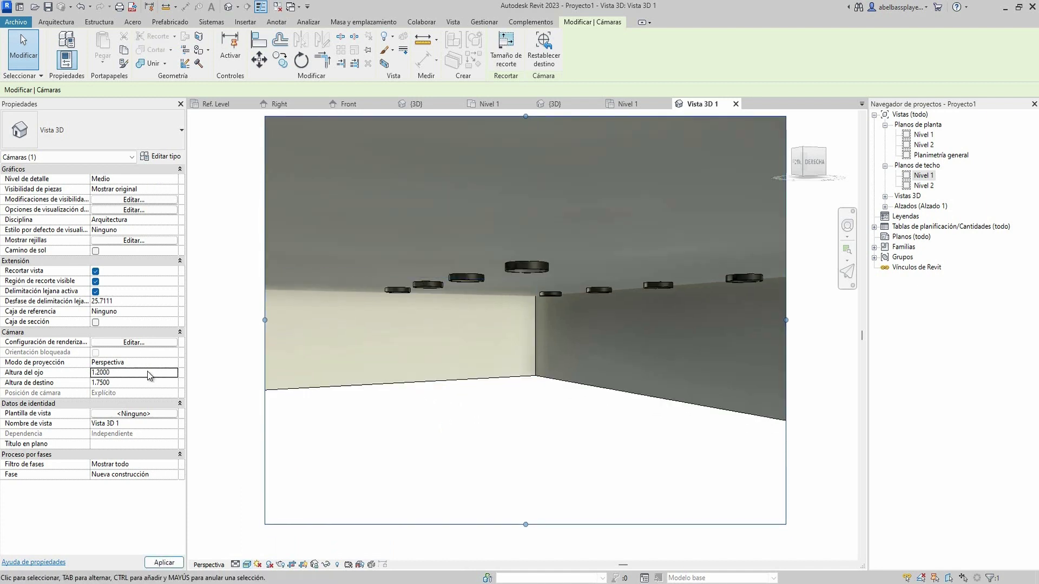
double_click(151, 372)
text(1.00001.0000)
key(Return)
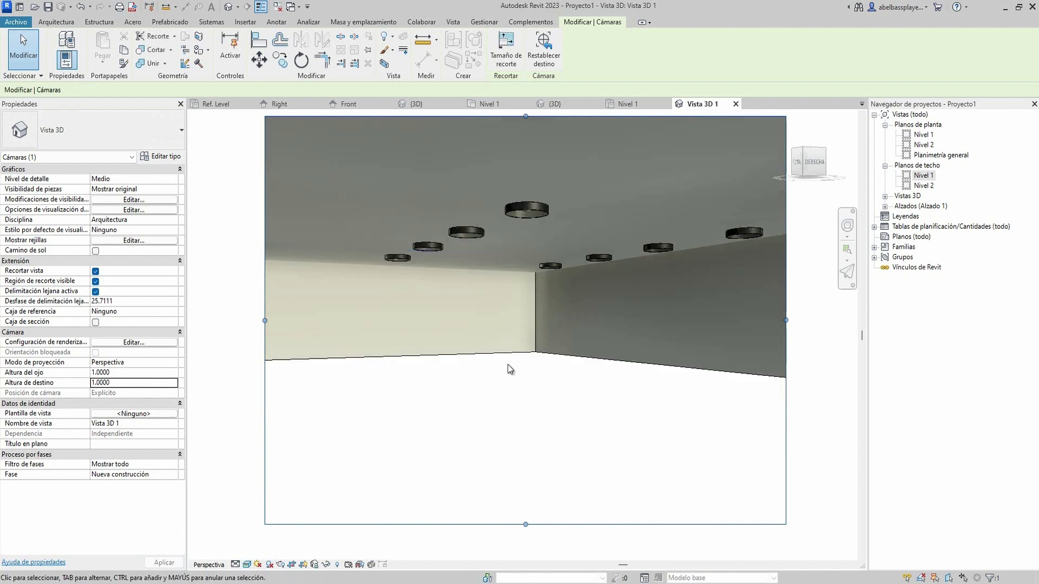
click(476, 103)
Draw a rectangular floor over the room's wall outline, creating a default 30 cm floor.
scroll(459, 210, down, 2)
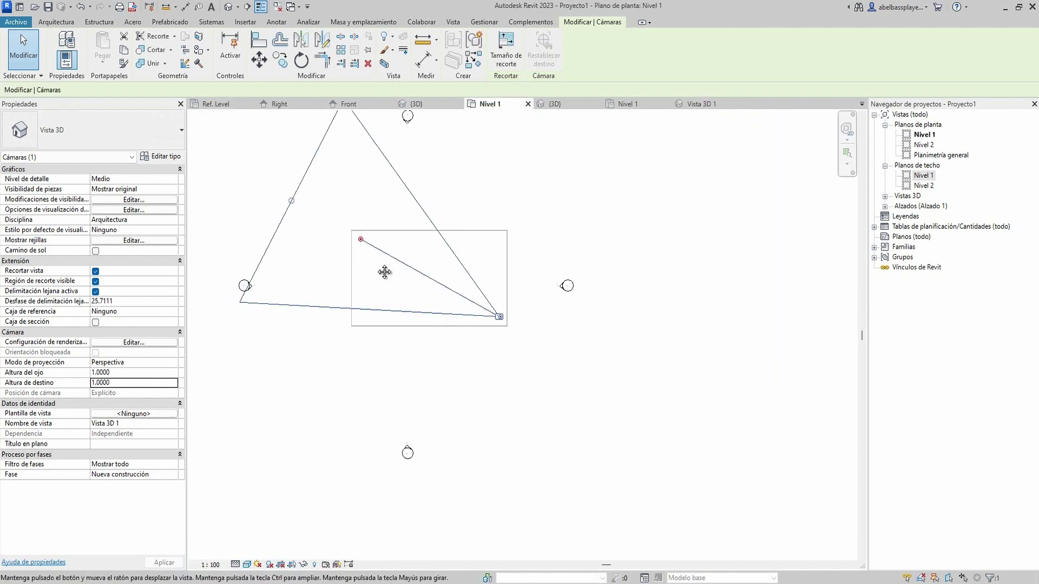
middle_drag(385, 271, 428, 347)
click(686, 300)
click(56, 22)
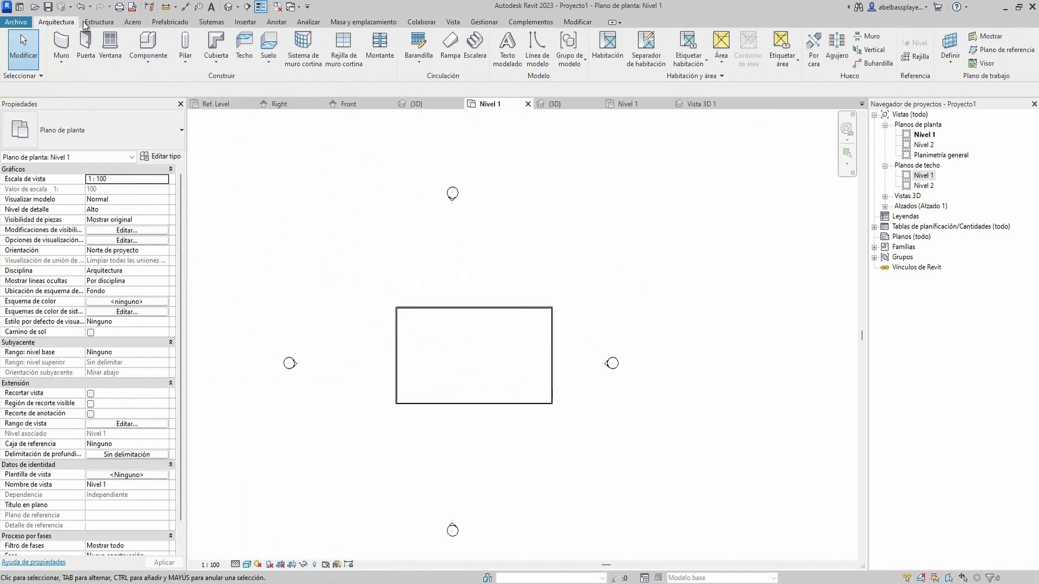
click(268, 46)
click(605, 50)
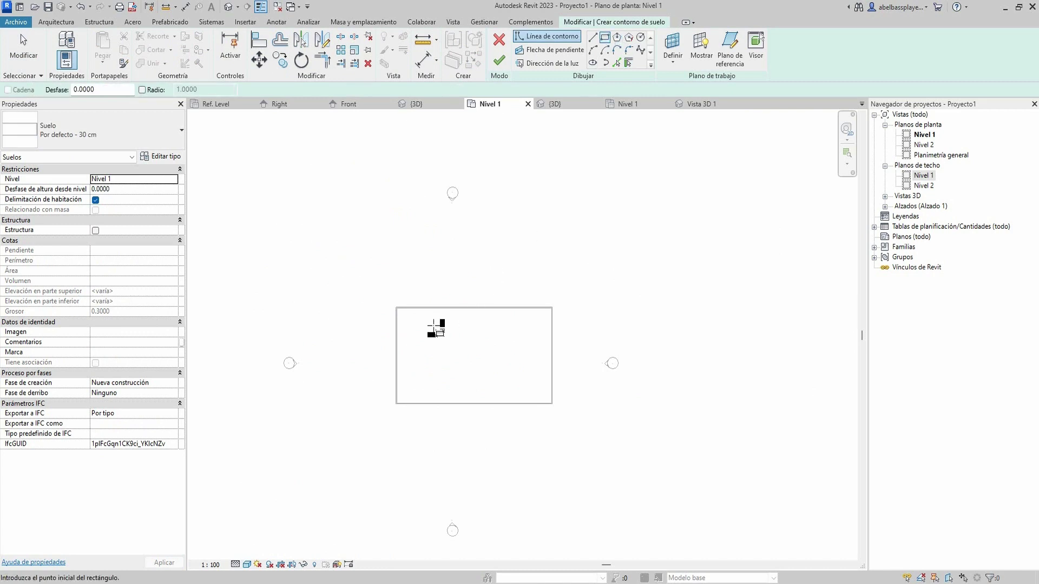
scroll(403, 306, up, 4)
click(274, 180)
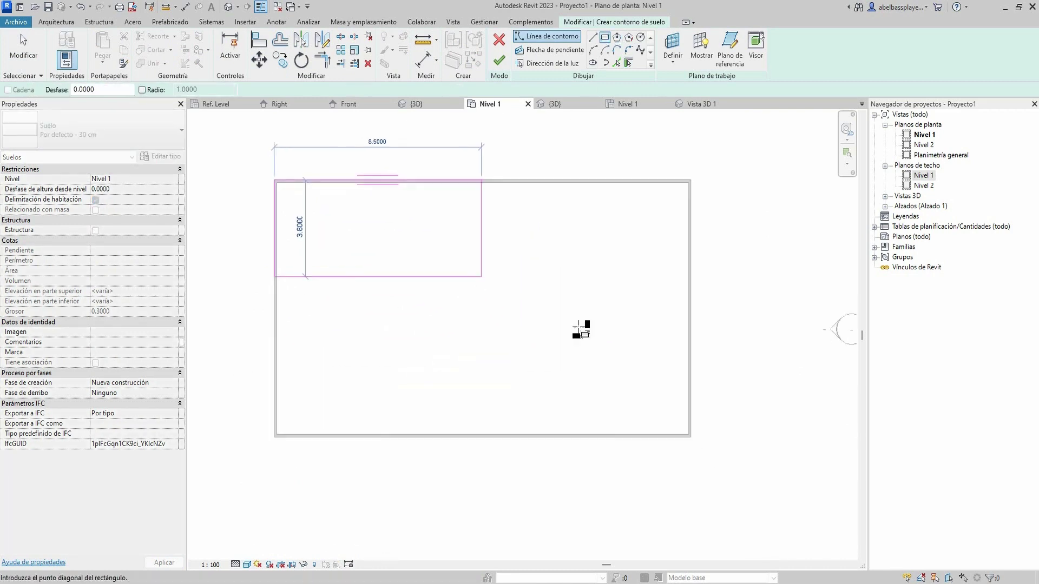
click(690, 436)
click(498, 61)
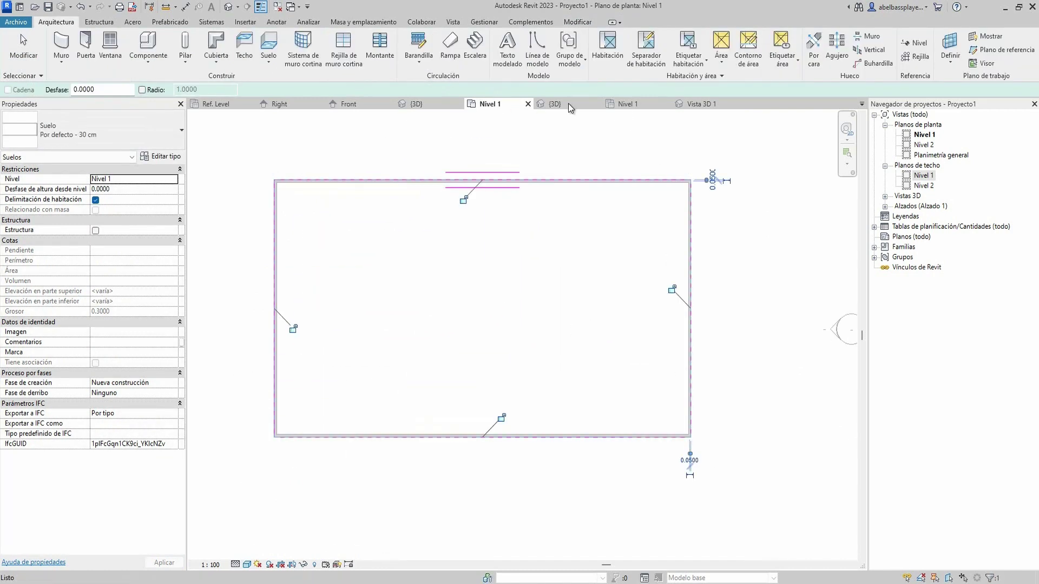
View the new floor in the Vista 3D 1 camera view.
click(688, 103)
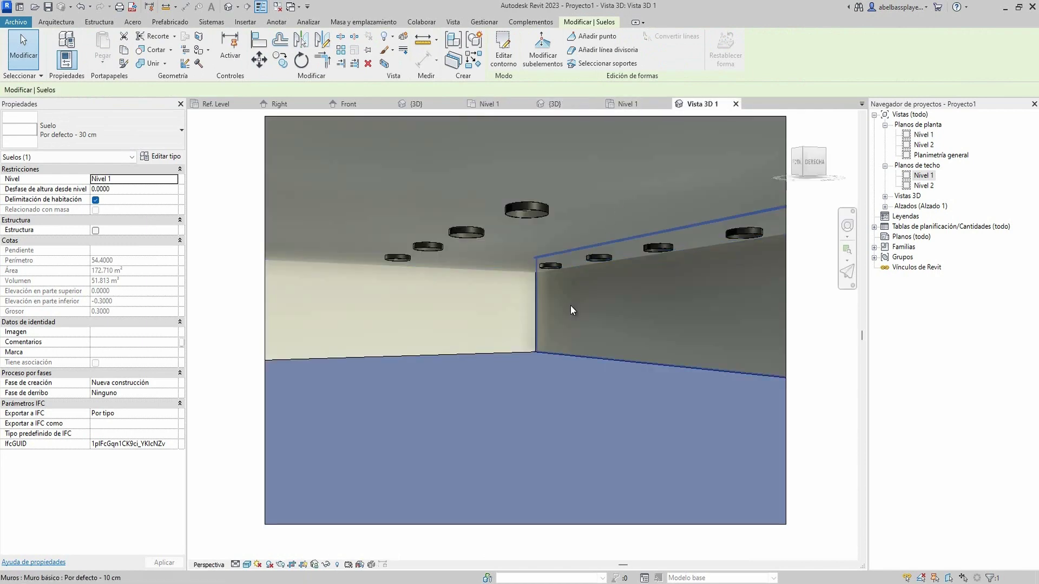
middle_drag(568, 306, 456, 316)
key(Escape)
scroll(456, 316, down, 1)
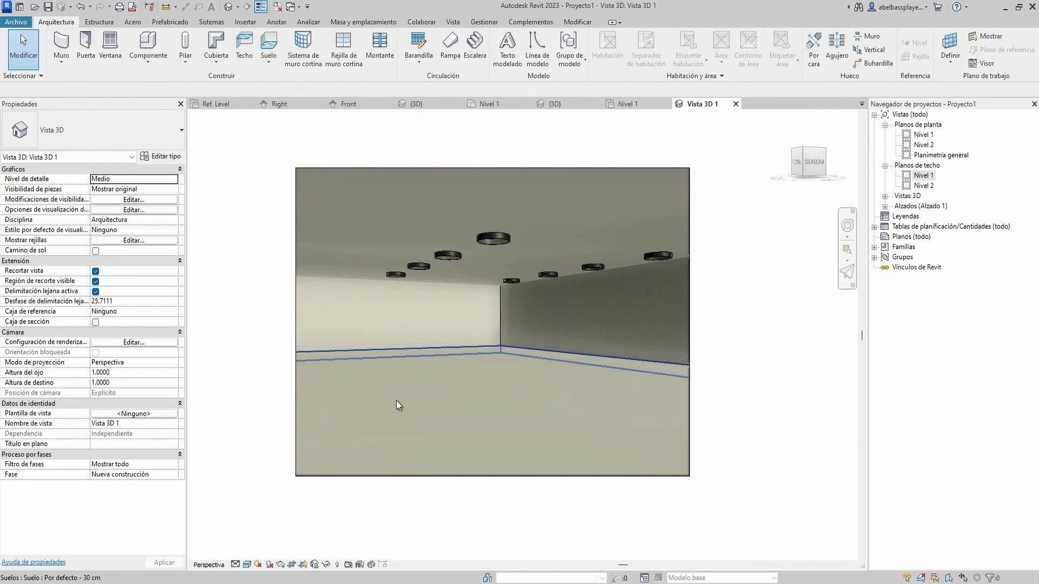
Change the room's floor type to Con parquet - 32 cm.
click(420, 379)
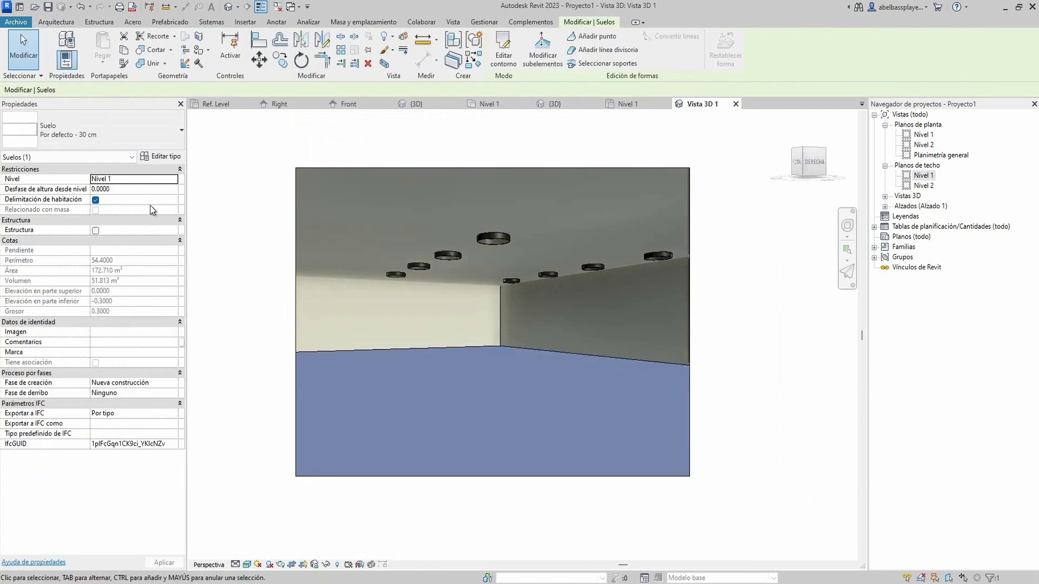
click(123, 129)
click(108, 296)
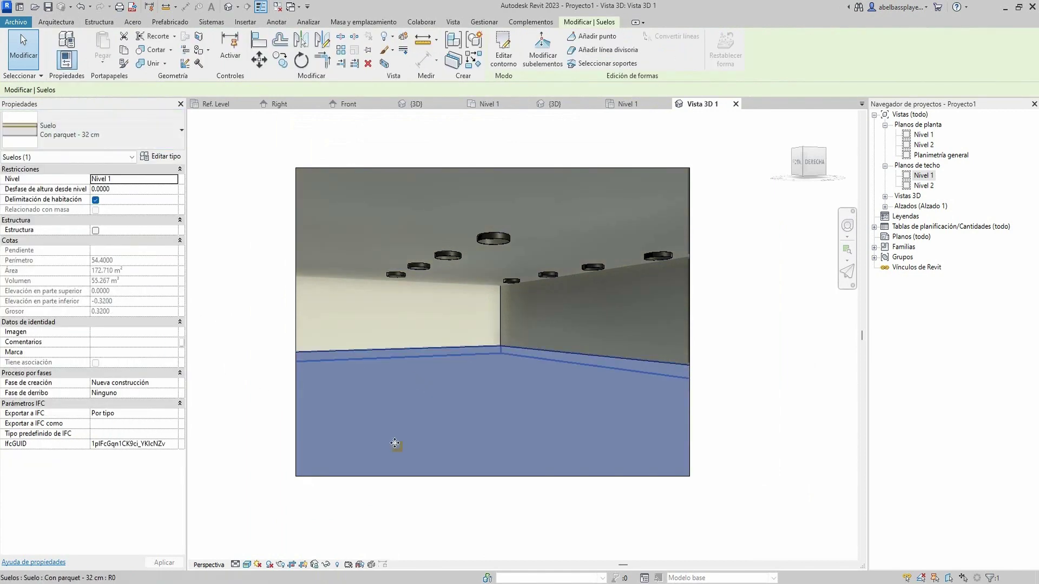
click(257, 374)
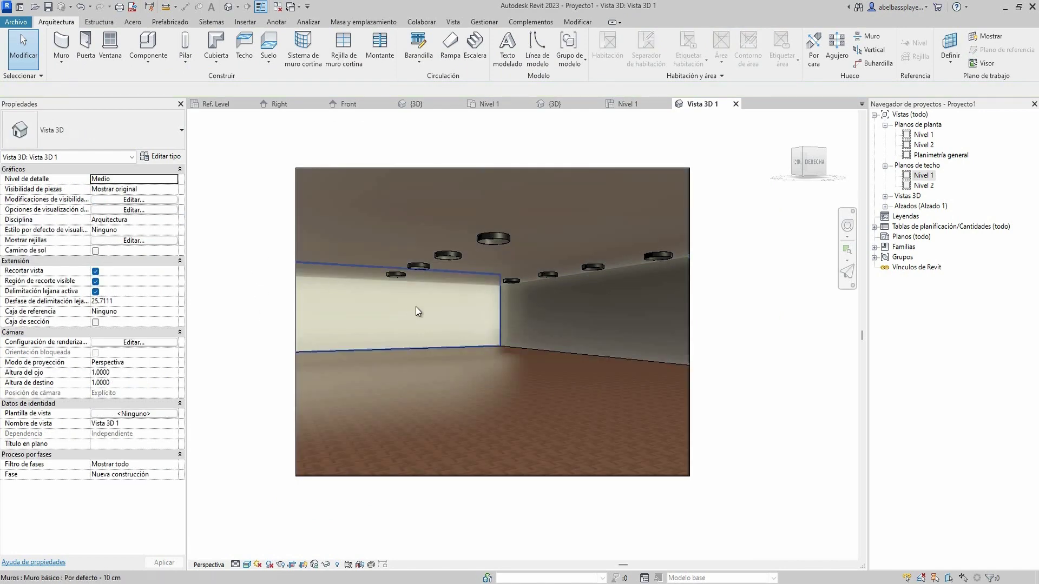
Change the left and right walls to Tabique - 10 cm.
click(415, 307)
ctrl+click(556, 321)
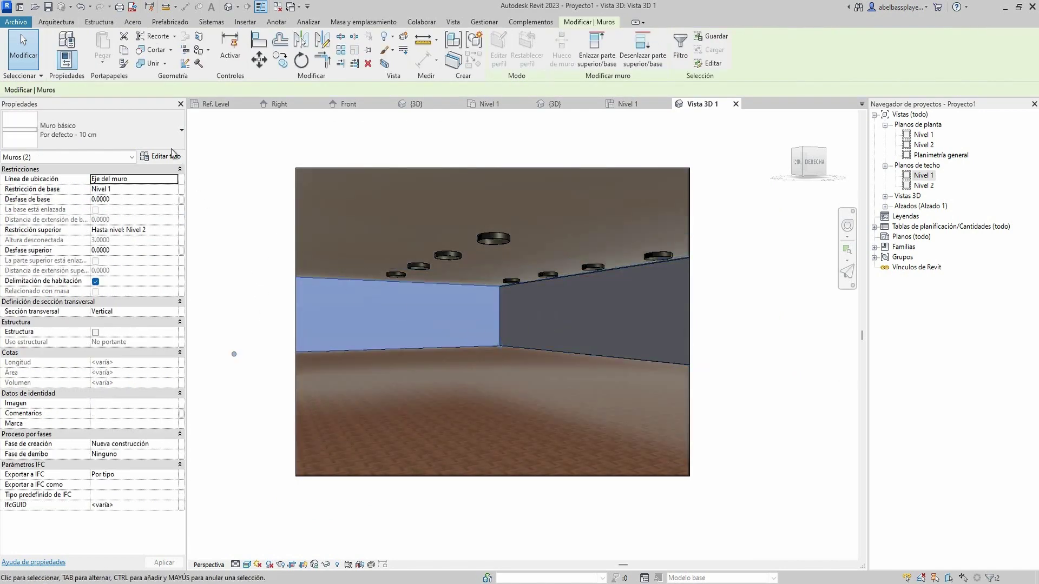
click(160, 130)
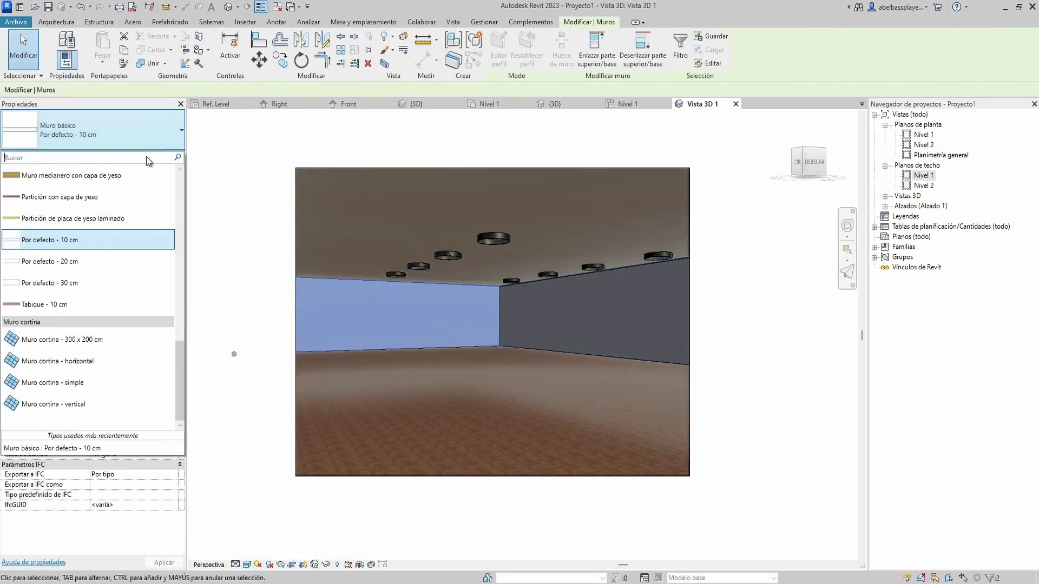
click(125, 305)
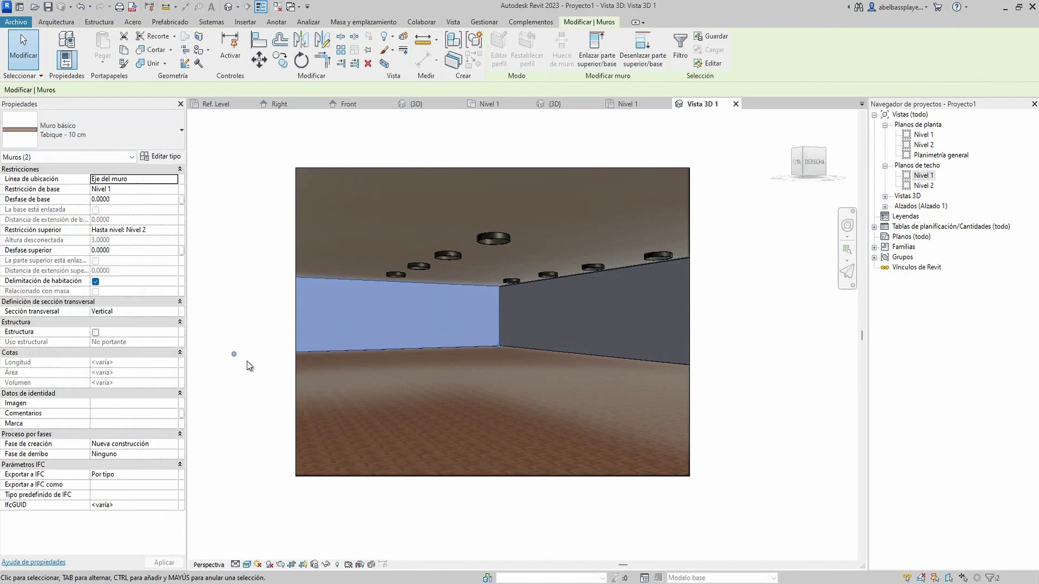
click(247, 361)
click(454, 323)
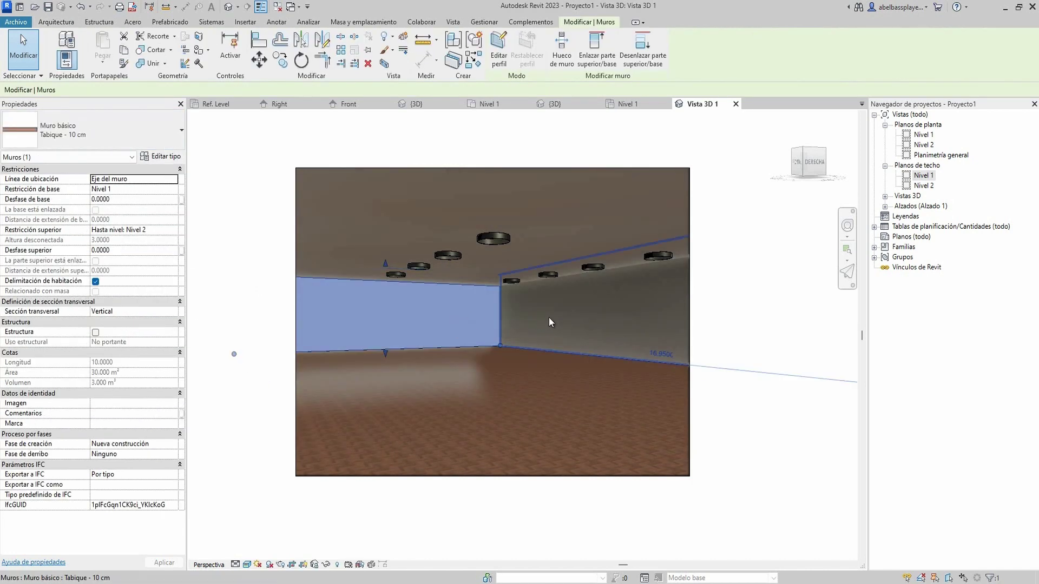
click(252, 150)
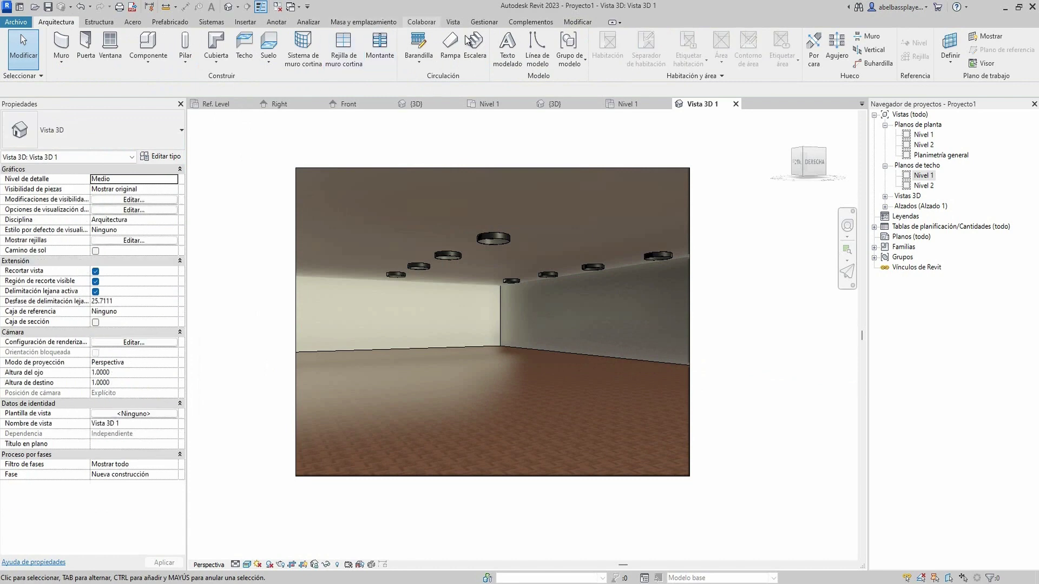
click(454, 23)
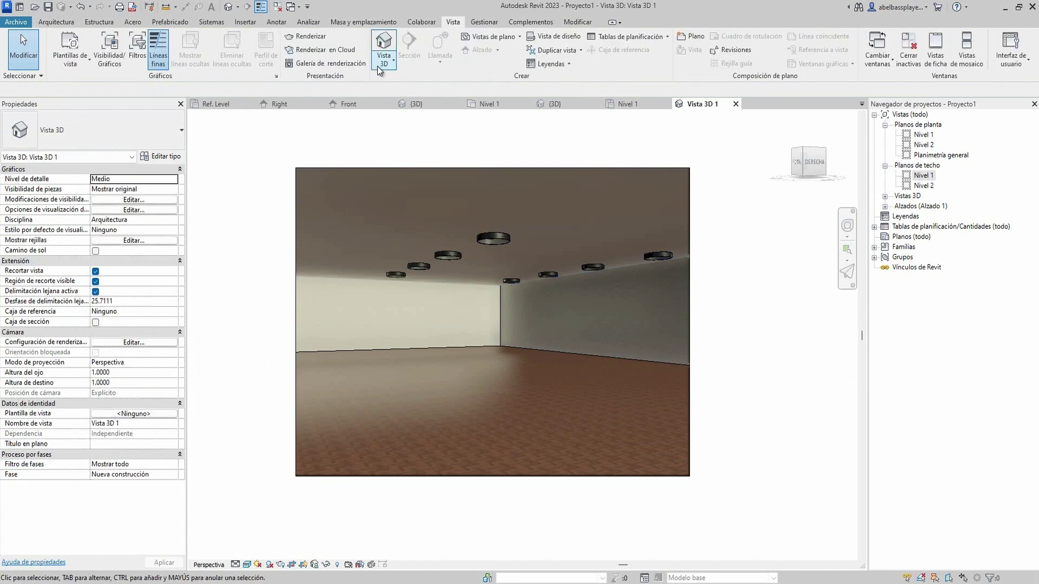
Render Vista 3D 1 at Alta quality using the 'Interior: Sólo artificial' lighting scheme.
click(308, 35)
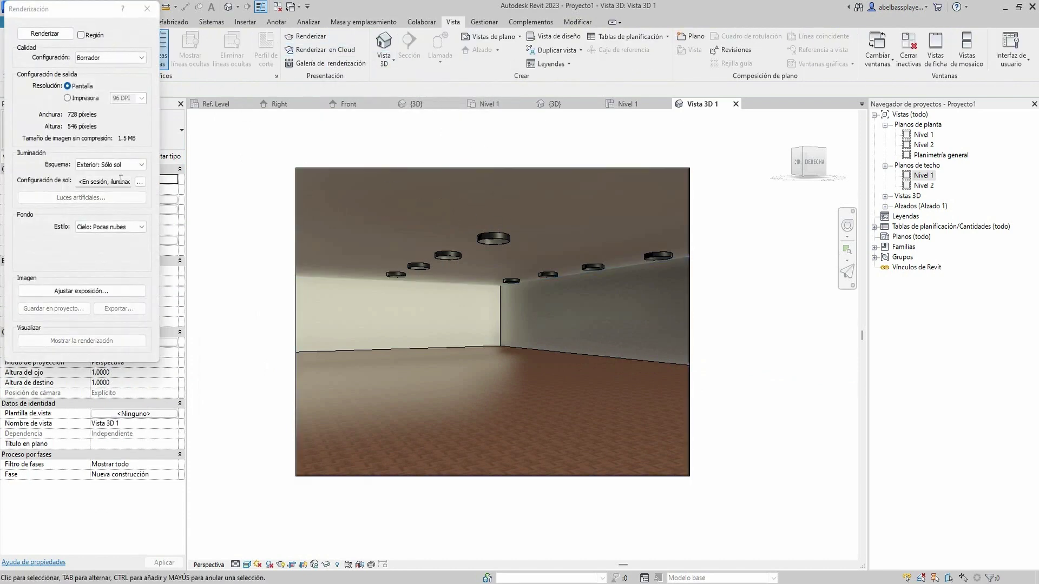
click(112, 57)
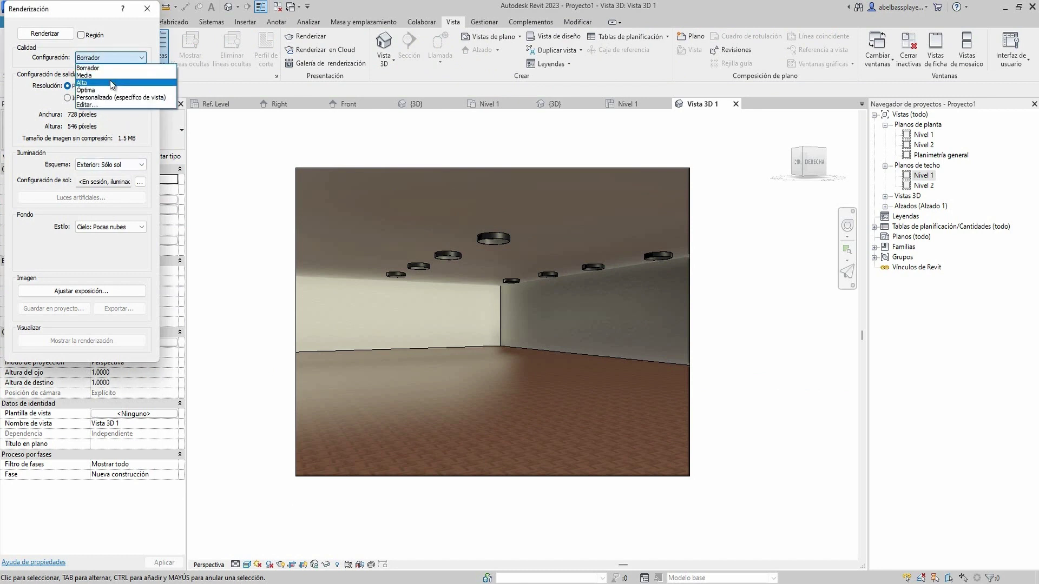
click(110, 82)
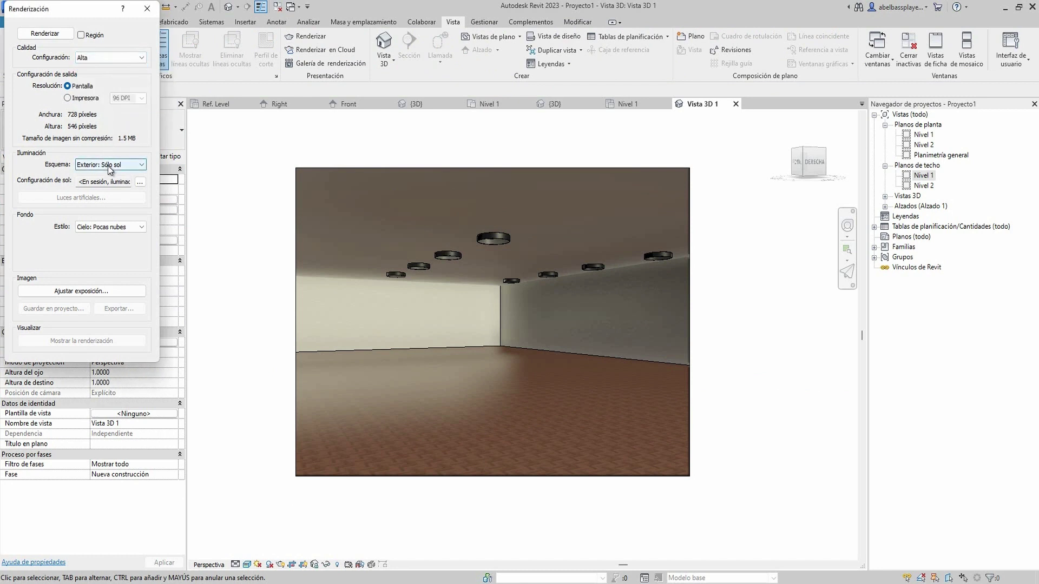
click(110, 169)
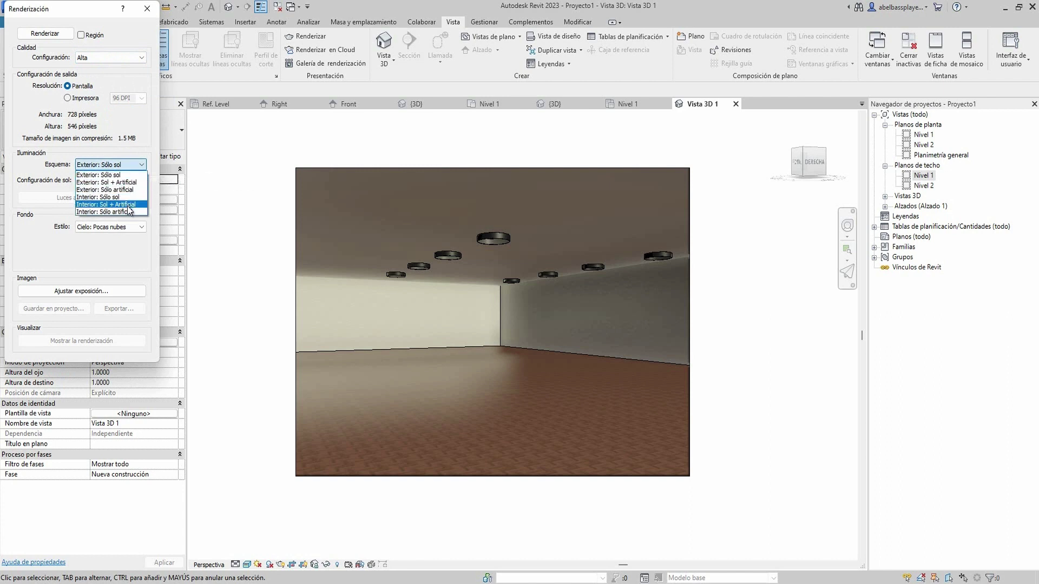
click(129, 211)
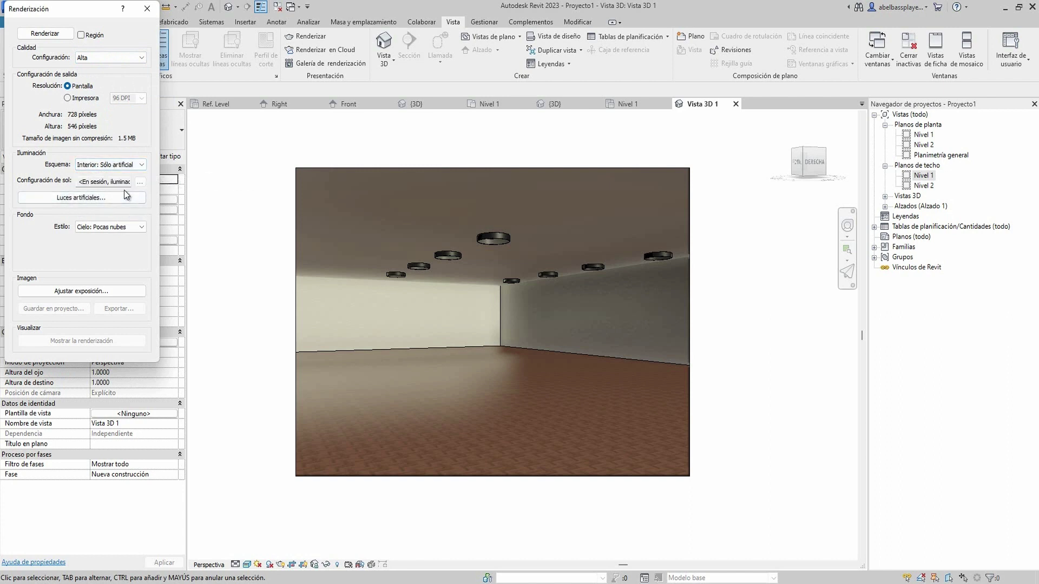
click(44, 32)
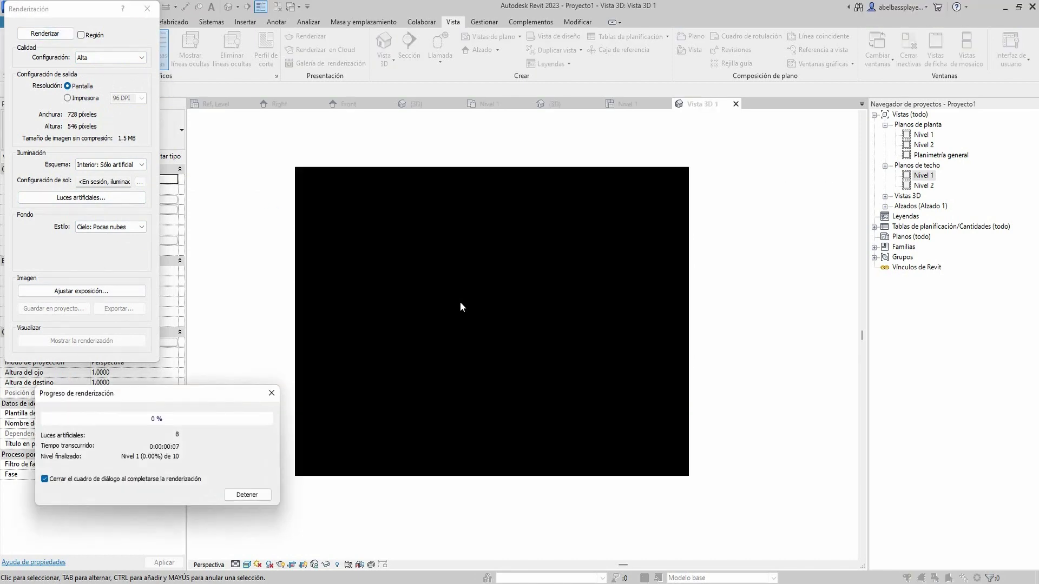